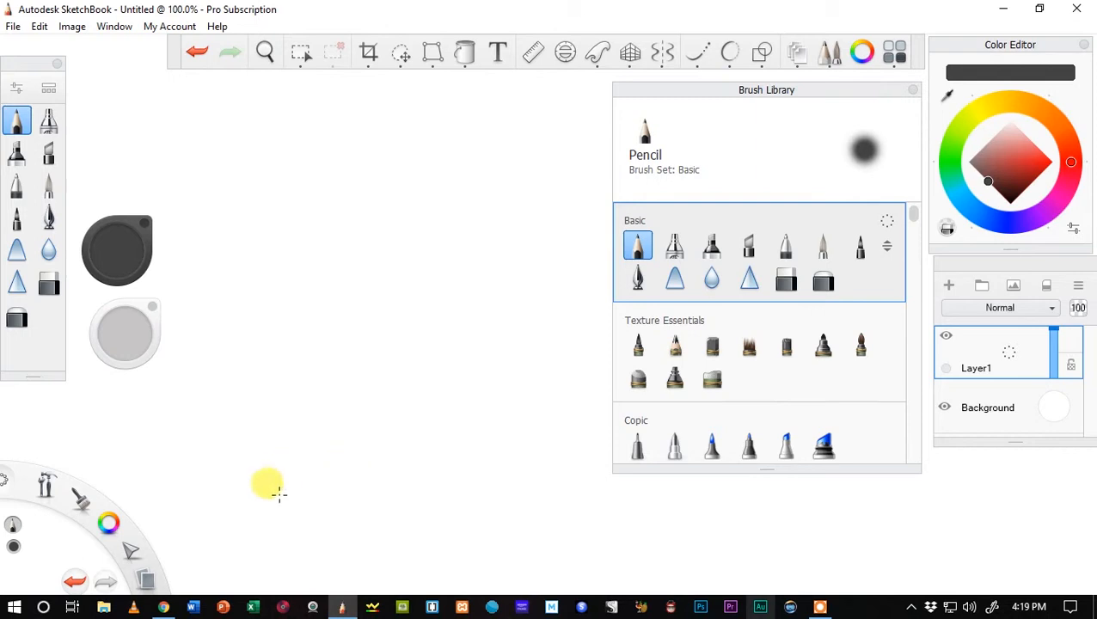
- Switch to Chrome and read the SketchBook home page from the free-version announcement through the "Enjoy a superior drawing experience" section
left_click(162, 606)
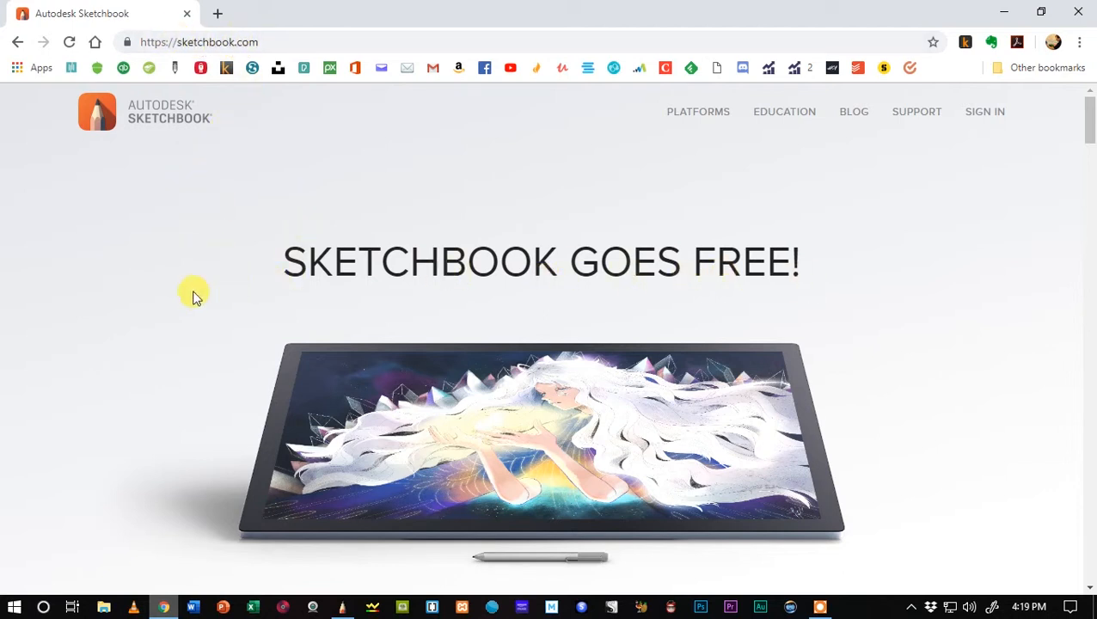
scroll(193, 294, "down", 3)
scroll(189, 291, "down", 2)
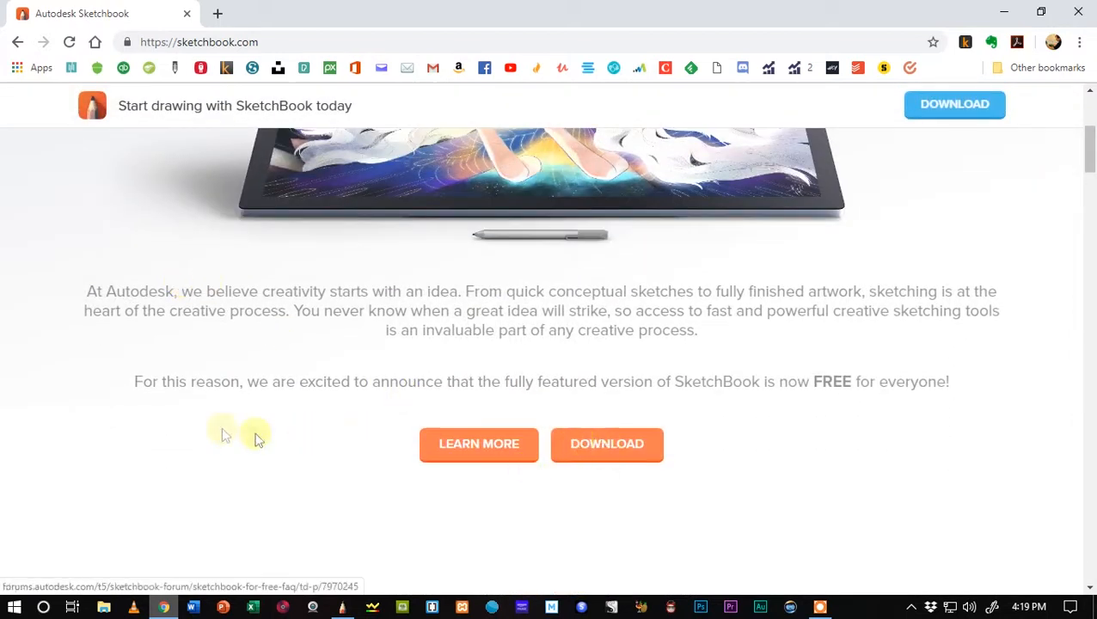
scroll(147, 416, "down", 2)
scroll(145, 411, "down", 3)
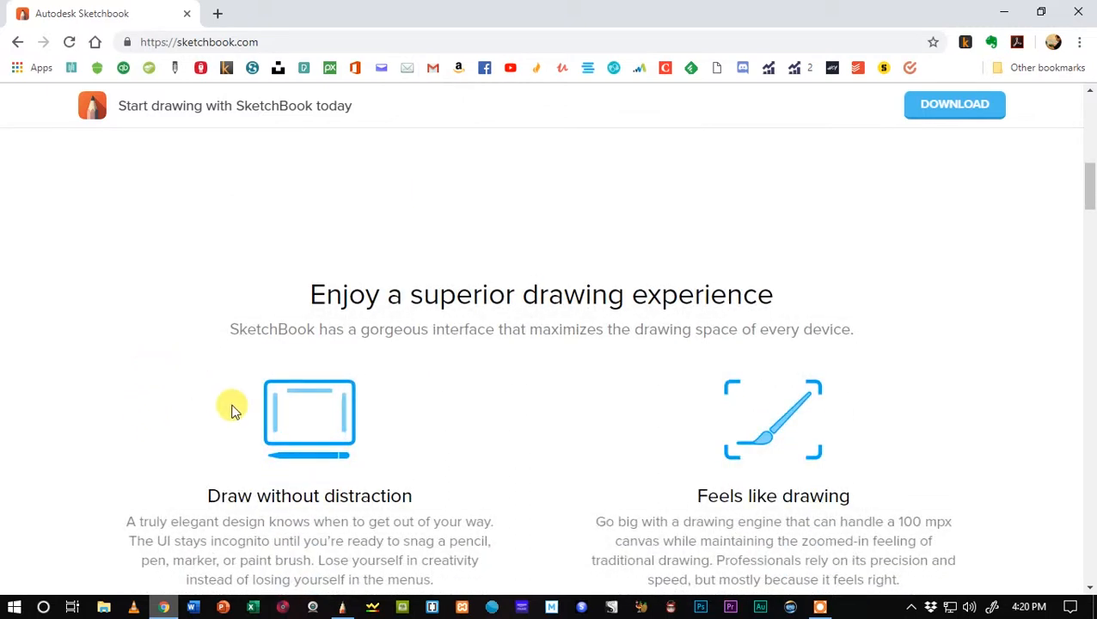
scroll(194, 385, "down", 1)
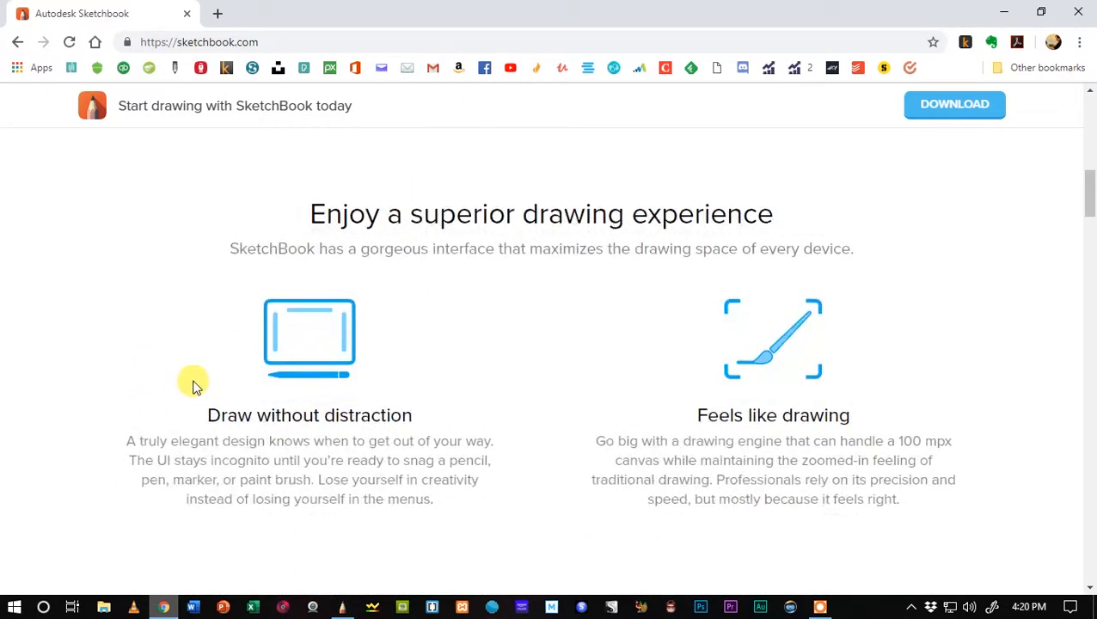
scroll(171, 368, "up", 7)
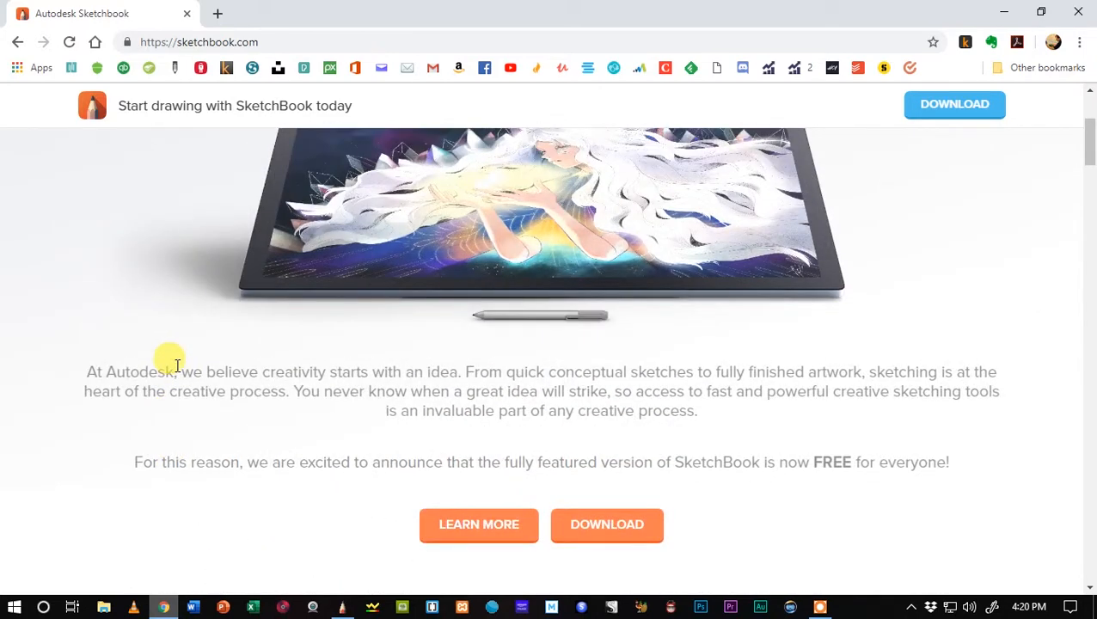
scroll(111, 374, "down", 3)
scroll(119, 378, "down", 2)
scroll(119, 378, "down", 3)
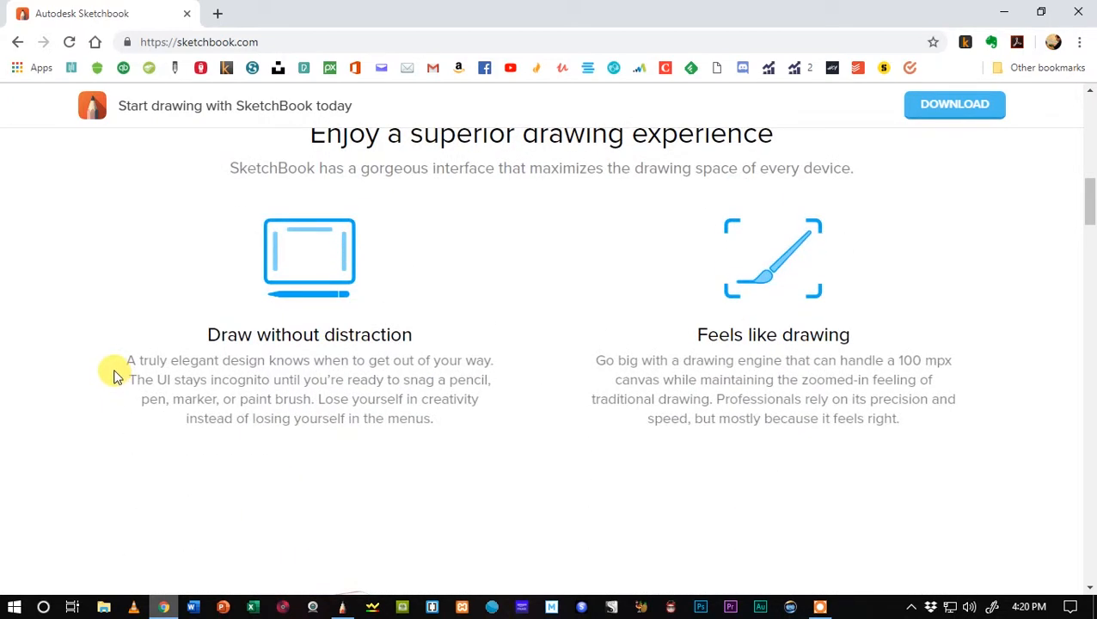
scroll(119, 379, "up", 1)
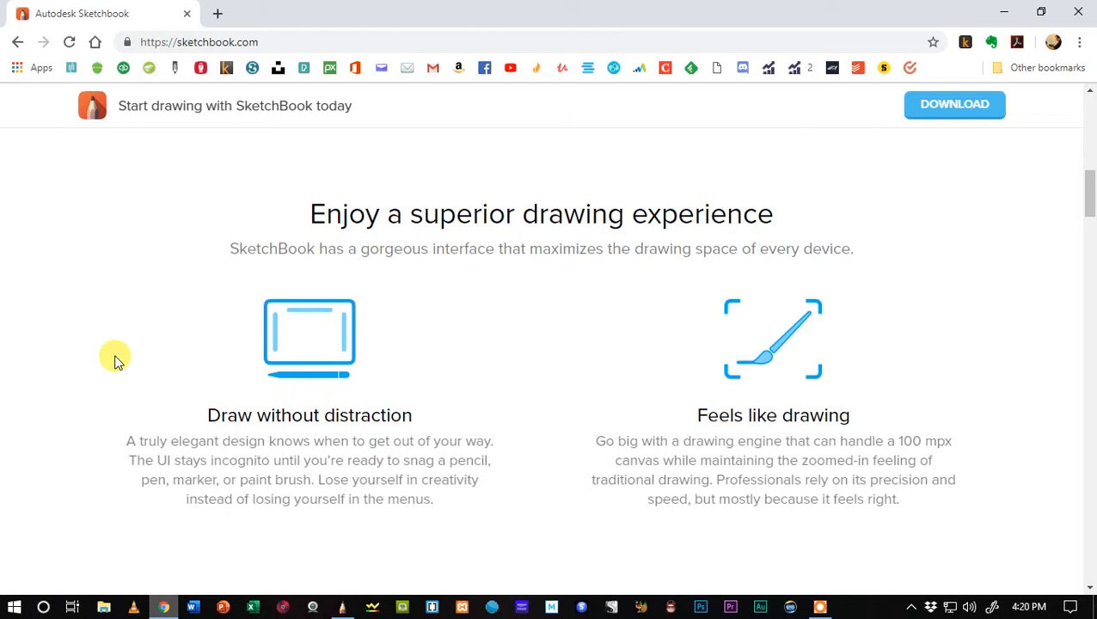
- Examine the SketchBook site's remaining feature sections through "A workflow that doesn't feel like work", and return to Autodesk SketchBook
scroll(118, 359, "down", 10)
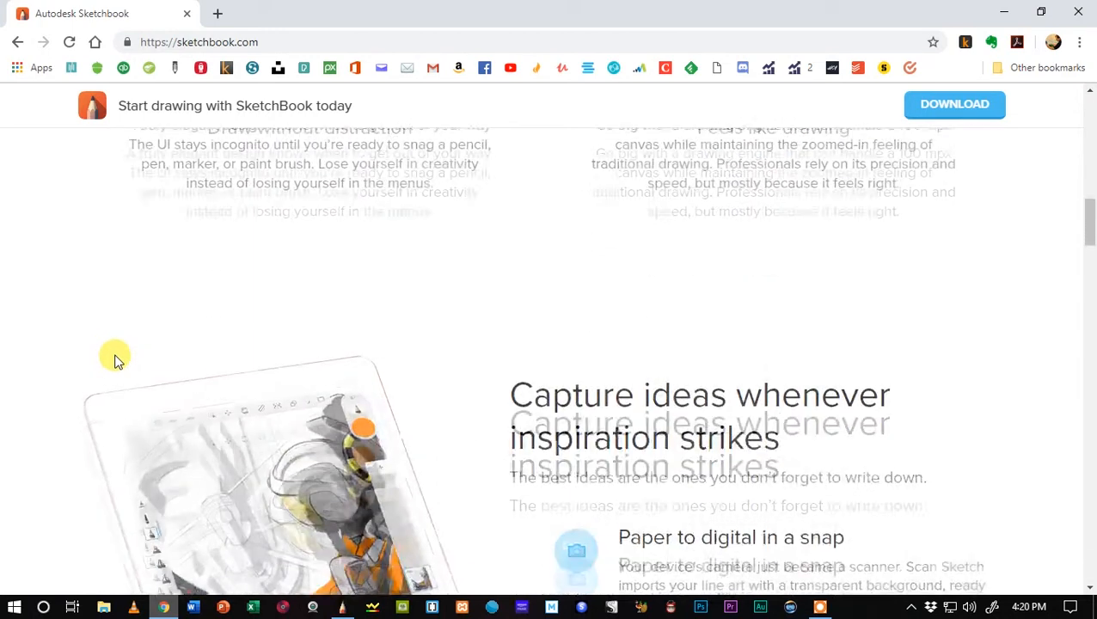
scroll(118, 359, "down", 6)
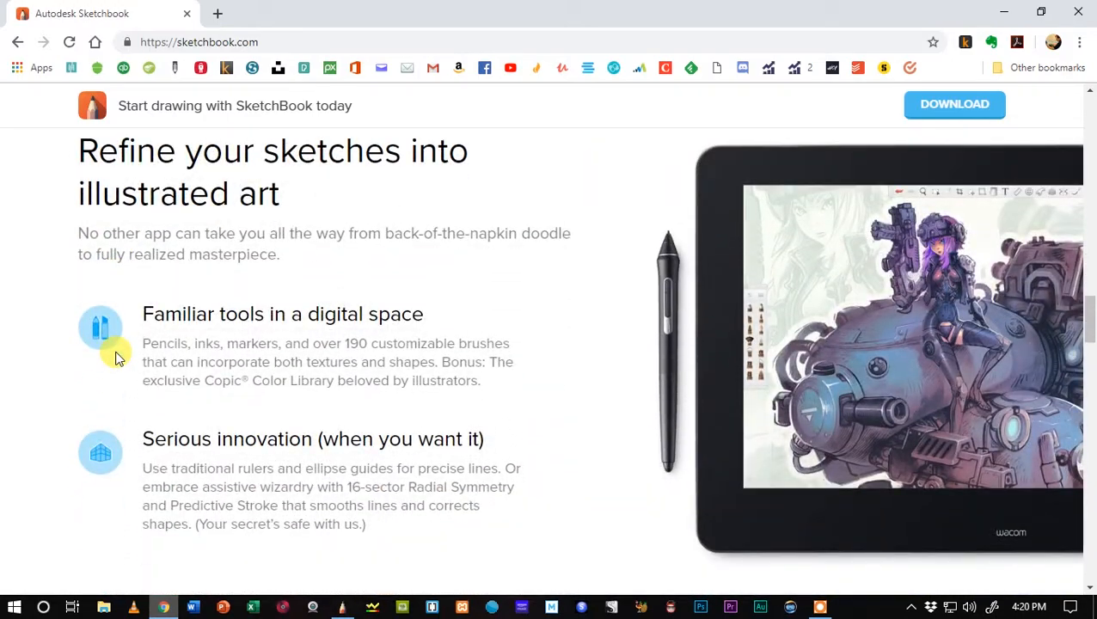
scroll(118, 359, "down", 10)
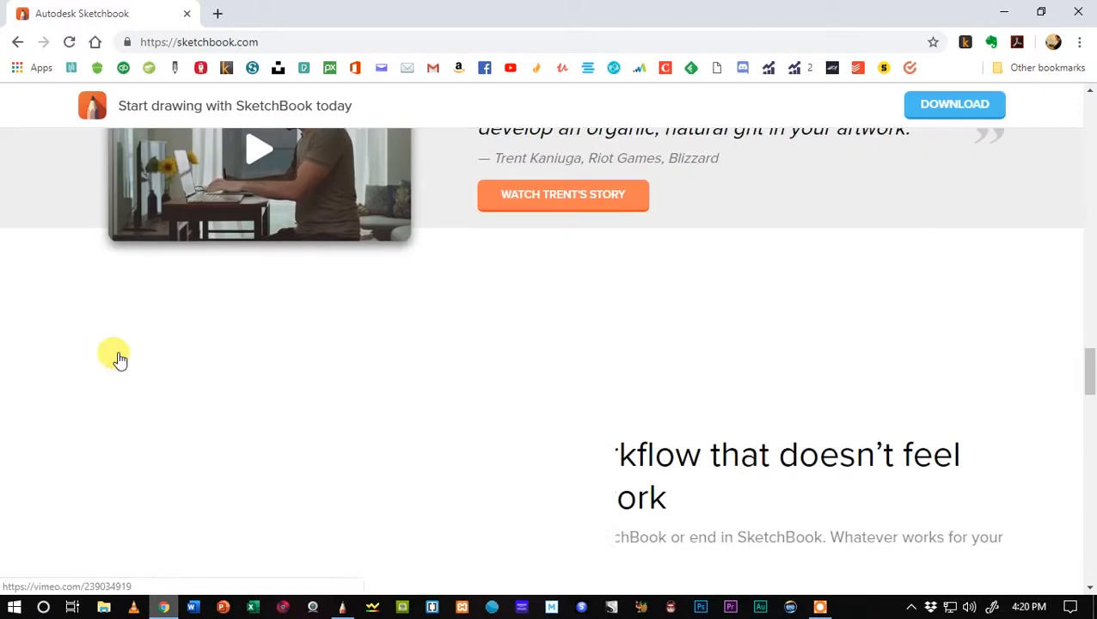
scroll(120, 353, "down", 2)
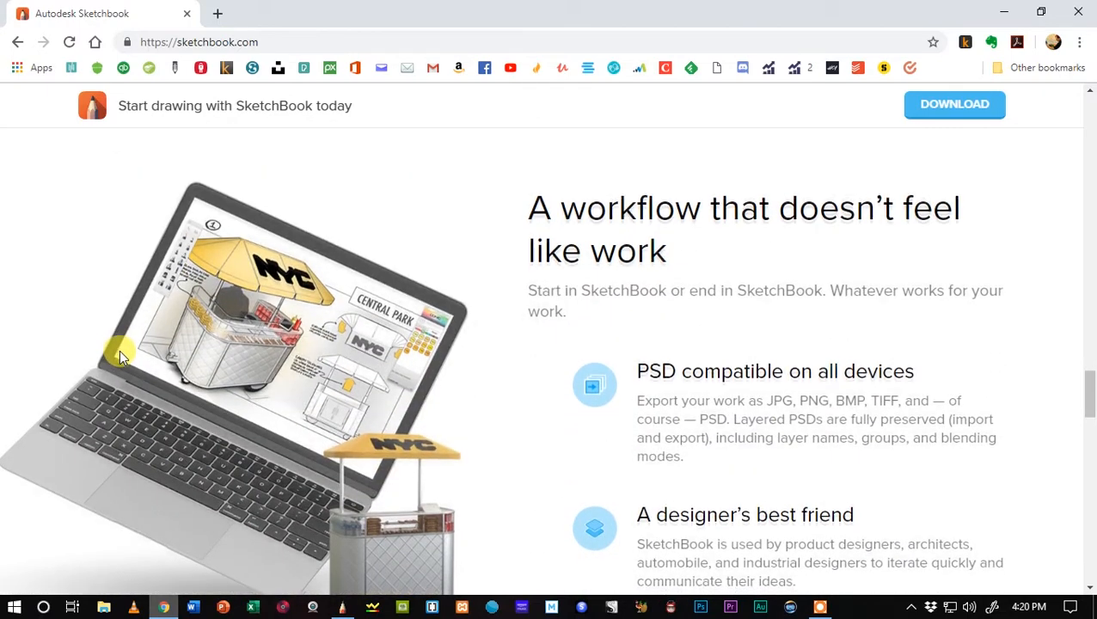
scroll(119, 352, "down", 2)
scroll(119, 350, "down", 4)
scroll(119, 350, "up", 10)
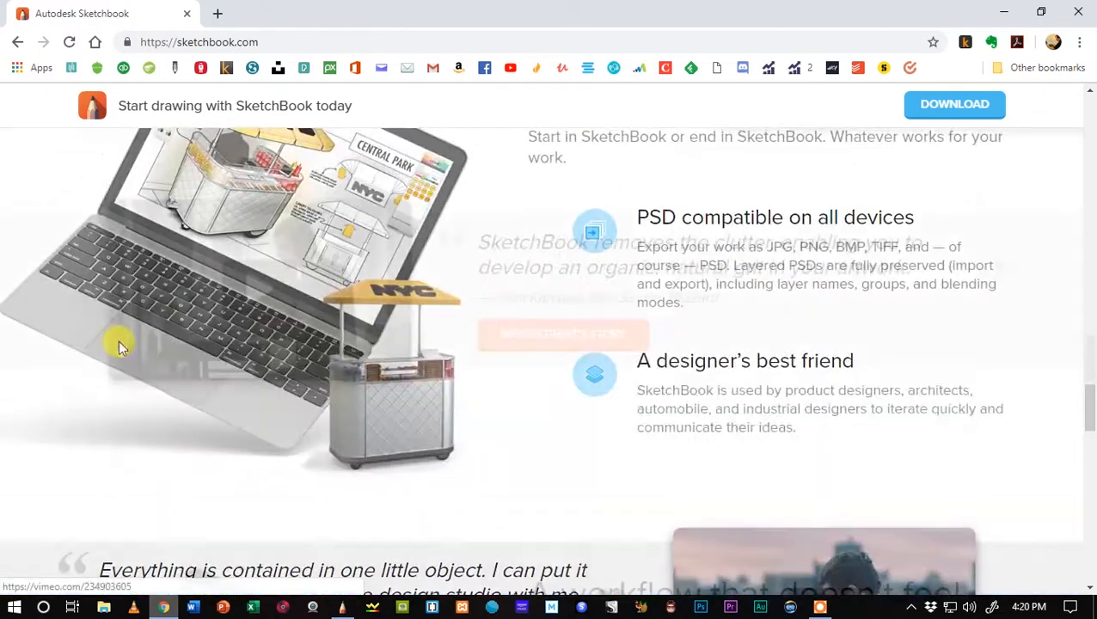
scroll(121, 342, "up", 20)
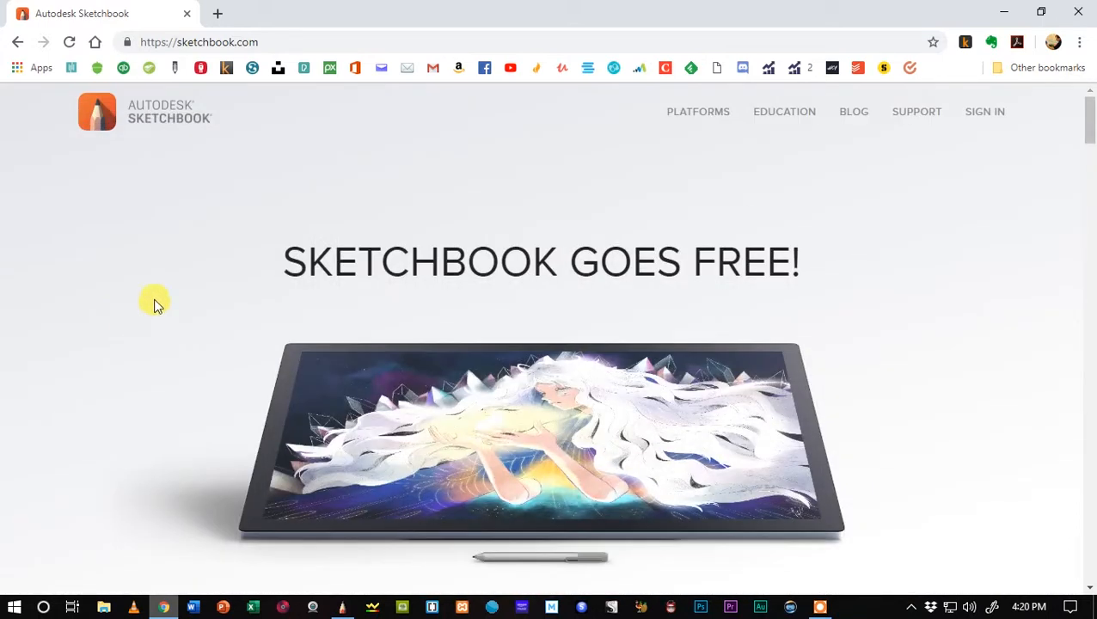
left_click(1006, 15)
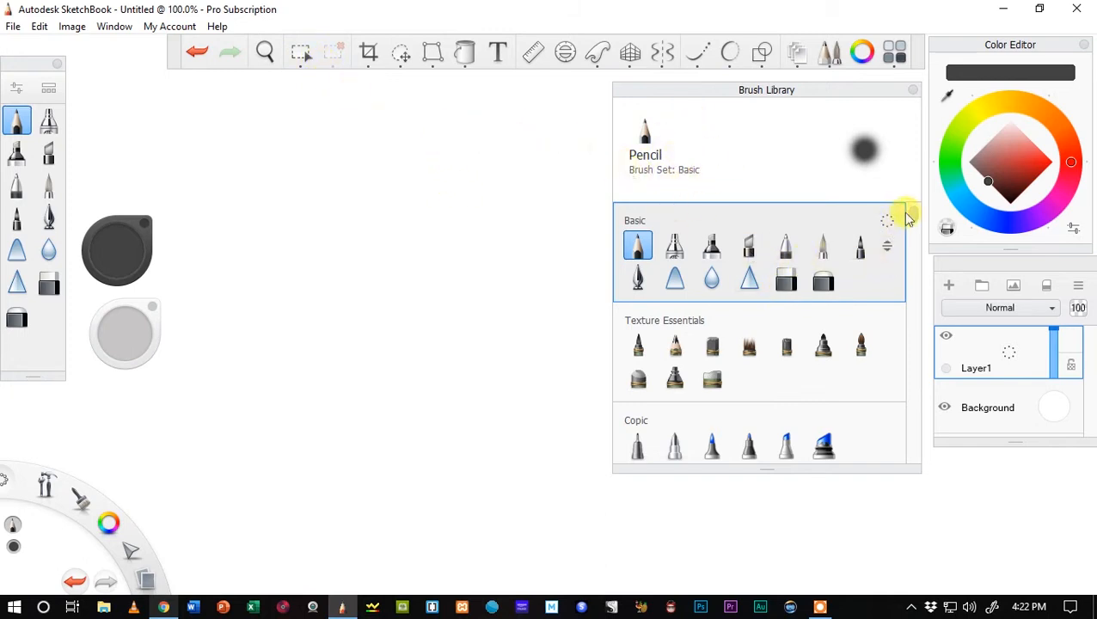
- Browse the available brush sets in the Brush Library, and close the library
left_click_drag(913, 217, 913, 232)
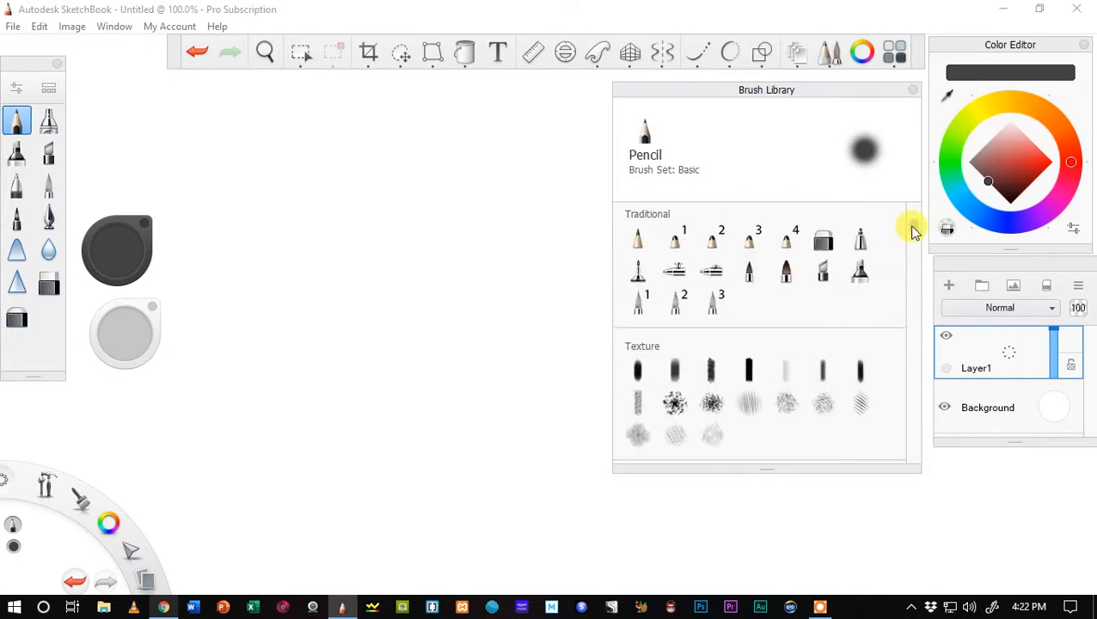
left_click_drag(913, 232, 901, 252)
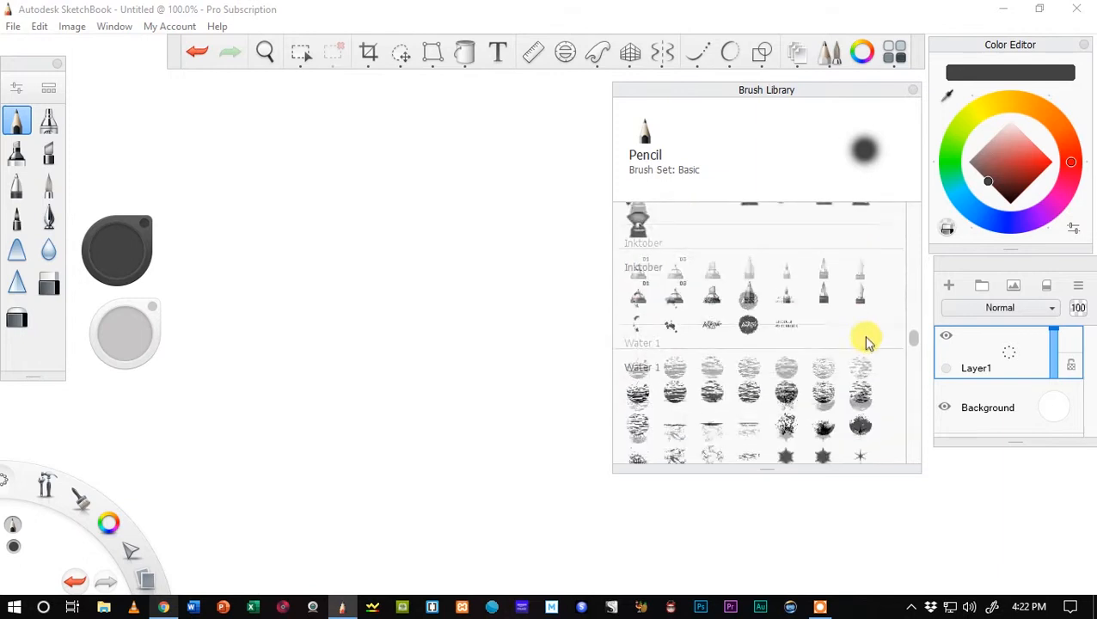
scroll(863, 346, "down", 10)
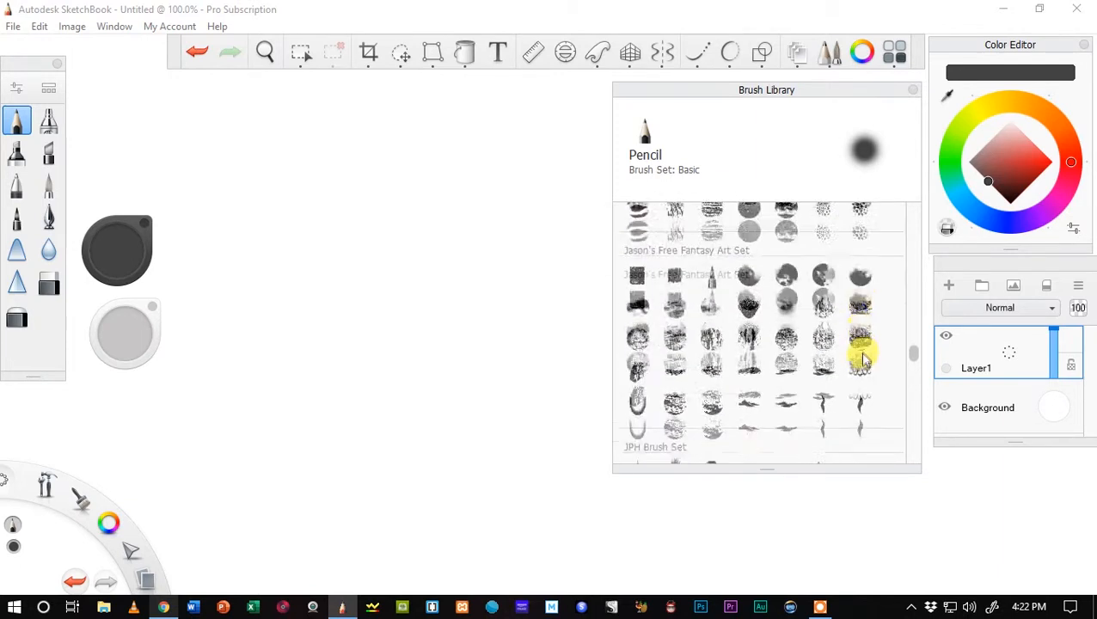
scroll(864, 390, "up", 15)
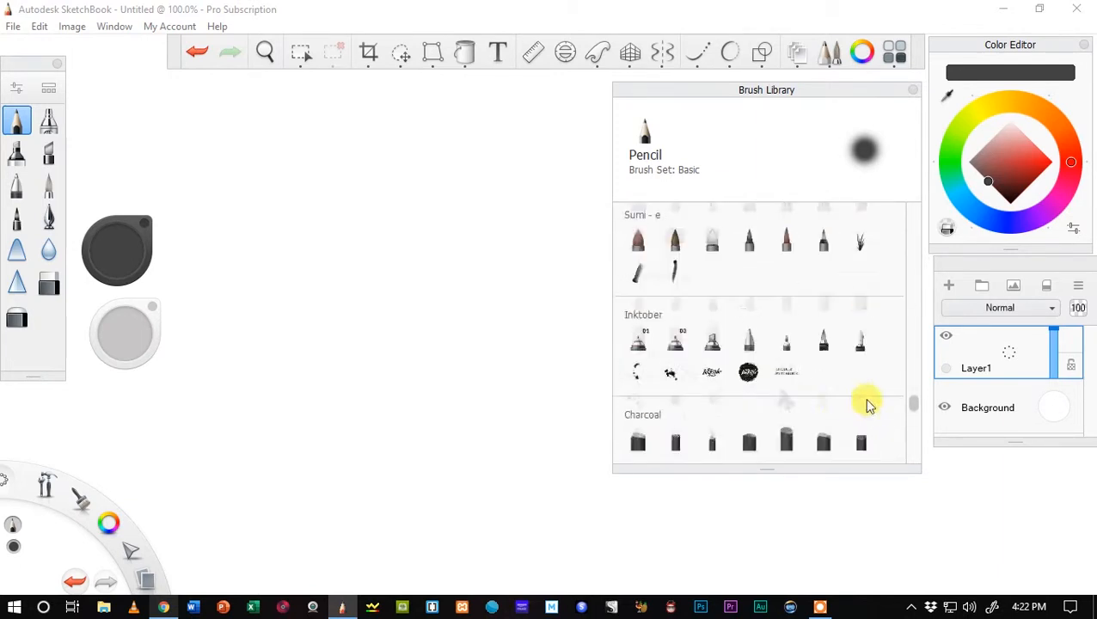
scroll(872, 211, "up", 5)
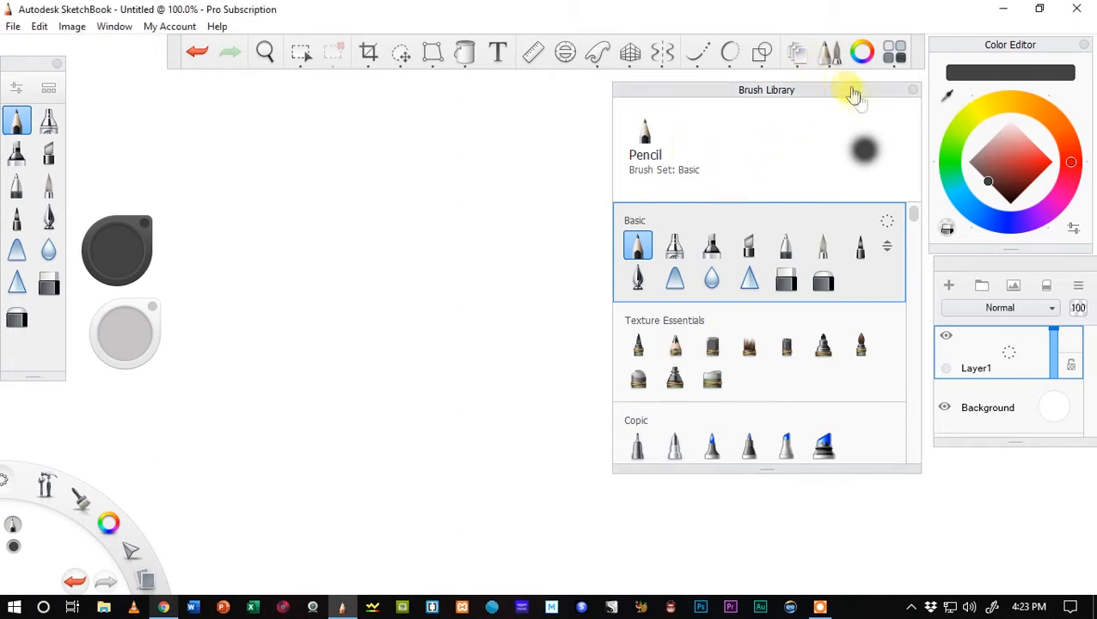
left_click(914, 92)
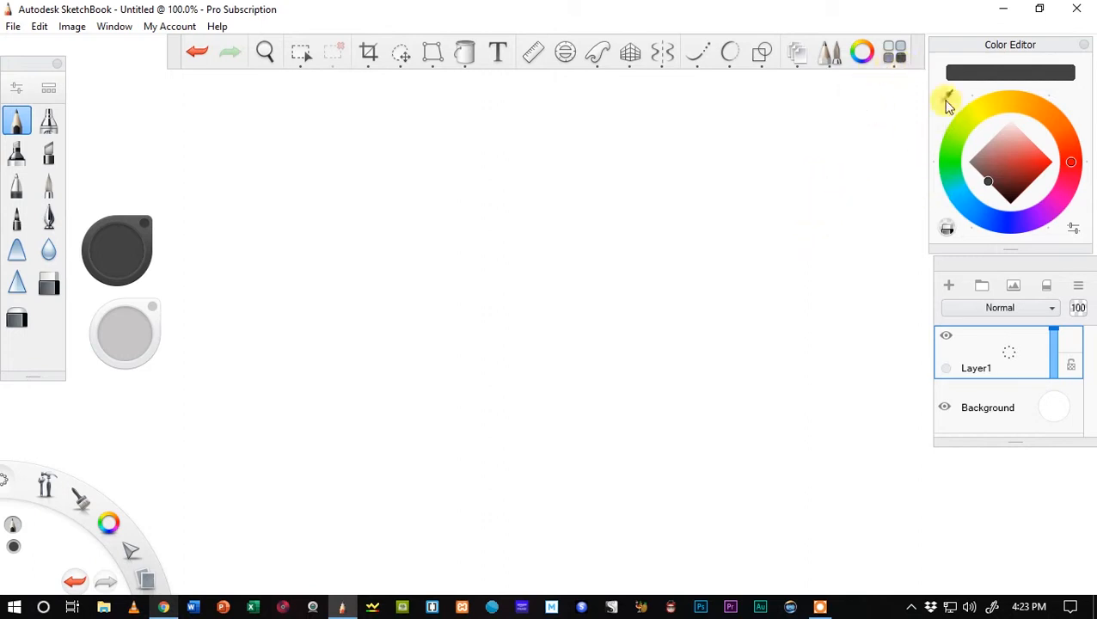
- Try a saturated blue, a pale yellow and a pale green as the brush color in the Color Editor
left_click(1014, 145)
mouse_move(1016, 114)
left_mouse_down()
mouse_move(1067, 151)
mouse_move(1068, 176)
mouse_move(1064, 196)
mouse_move(1006, 222)
left_mouse_up()
left_click(1041, 161)
left_click(1045, 159)
left_click(1011, 131)
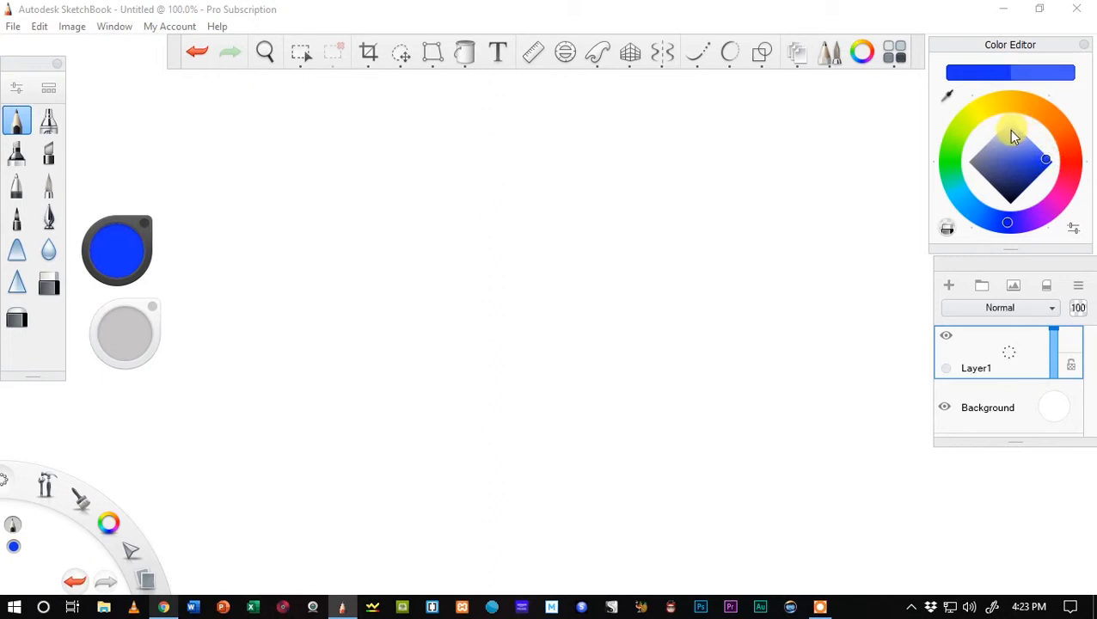
left_click(974, 115)
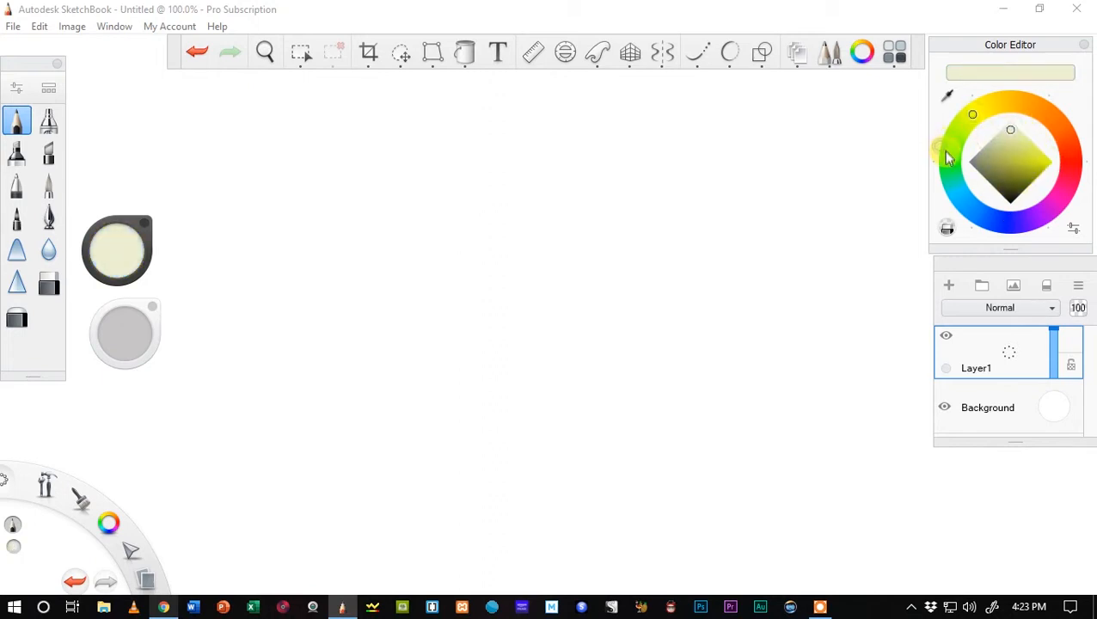
left_click(946, 157)
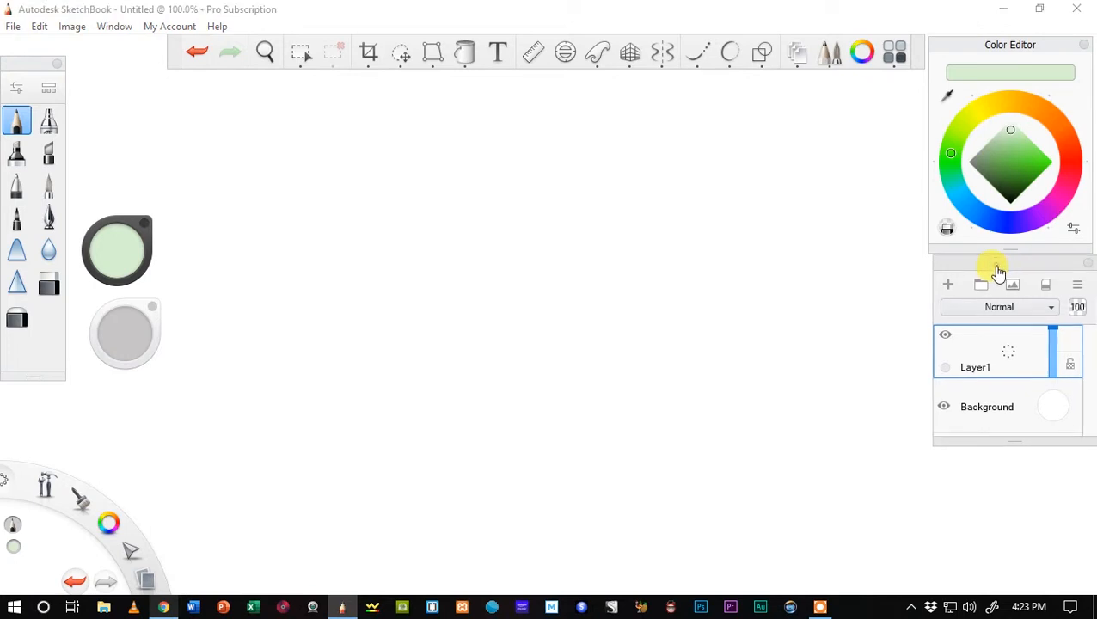
- Undock the layer window slightly from beneath the Color Editor, and close it
left_click_drag(999, 273, 986, 275)
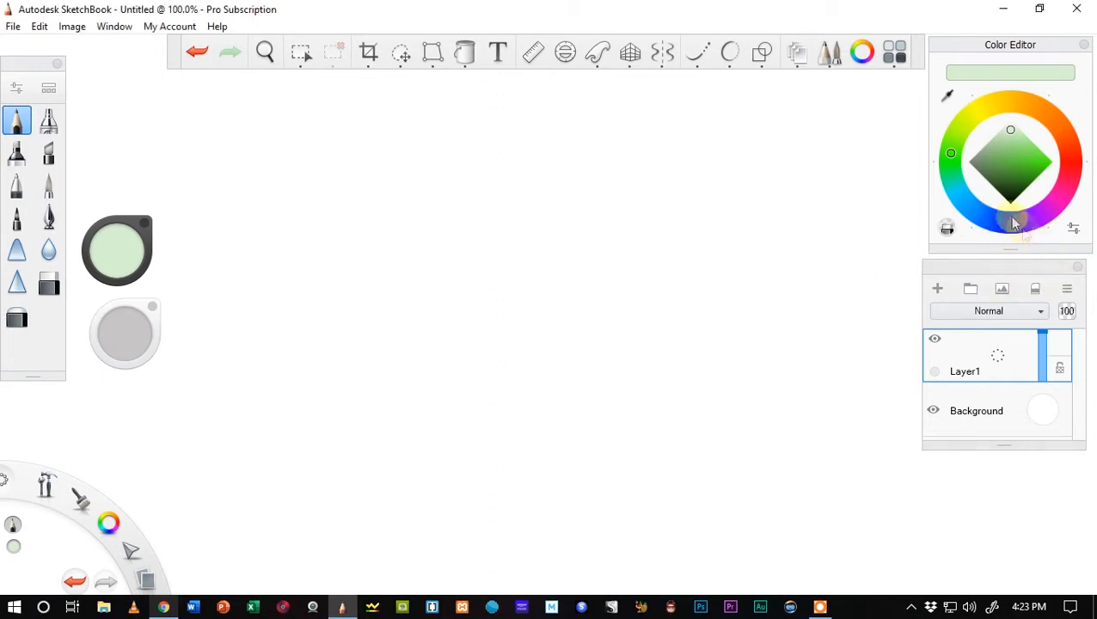
left_click(1078, 266)
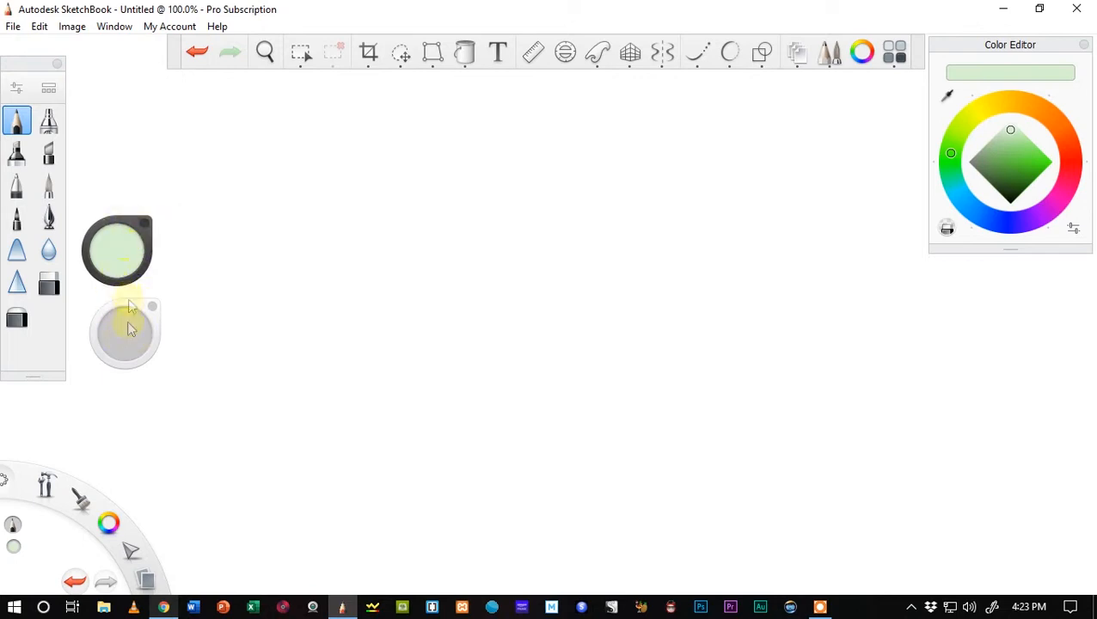
- Use the color puck to try vivid green, orange, golden yellow and light gray, and set the brush color to its medium gray swatch
left_click(117, 259)
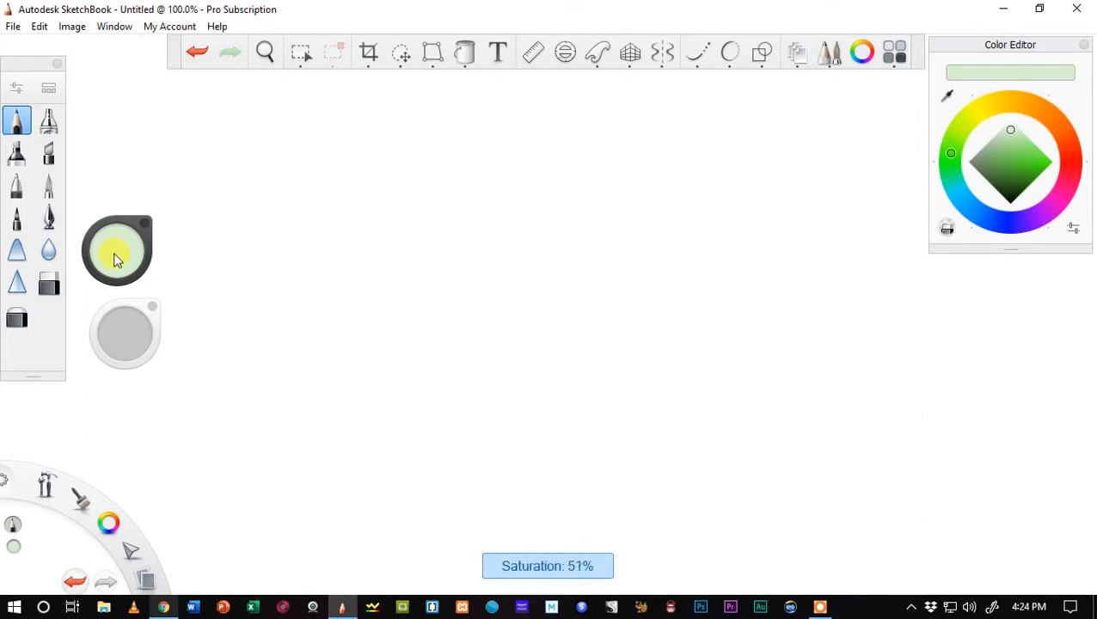
left_click(118, 259)
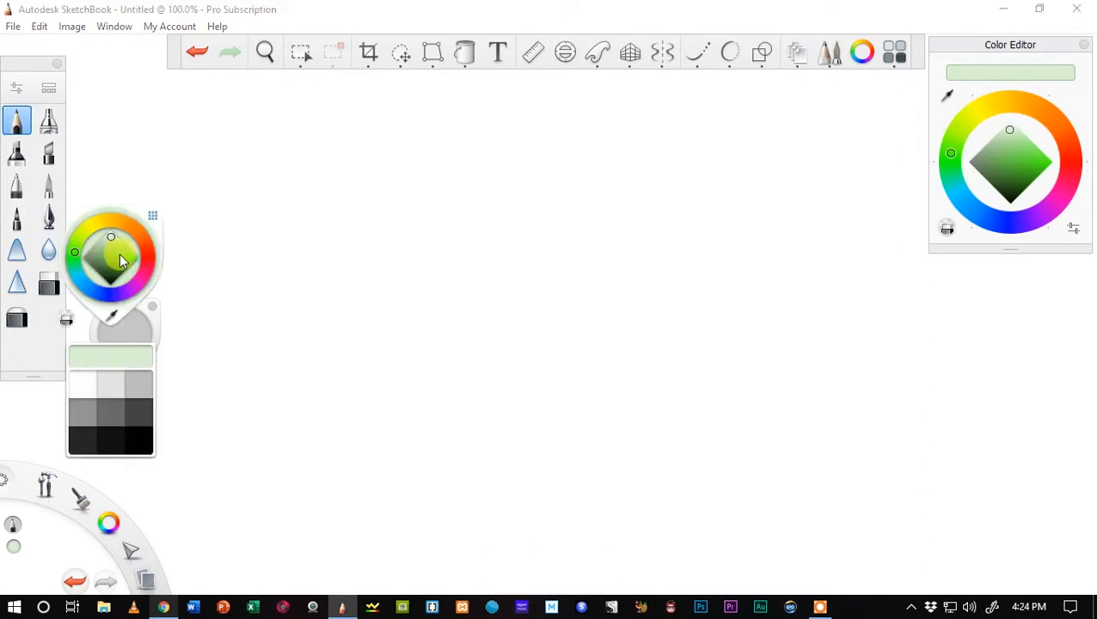
left_click_drag(120, 263, 134, 259)
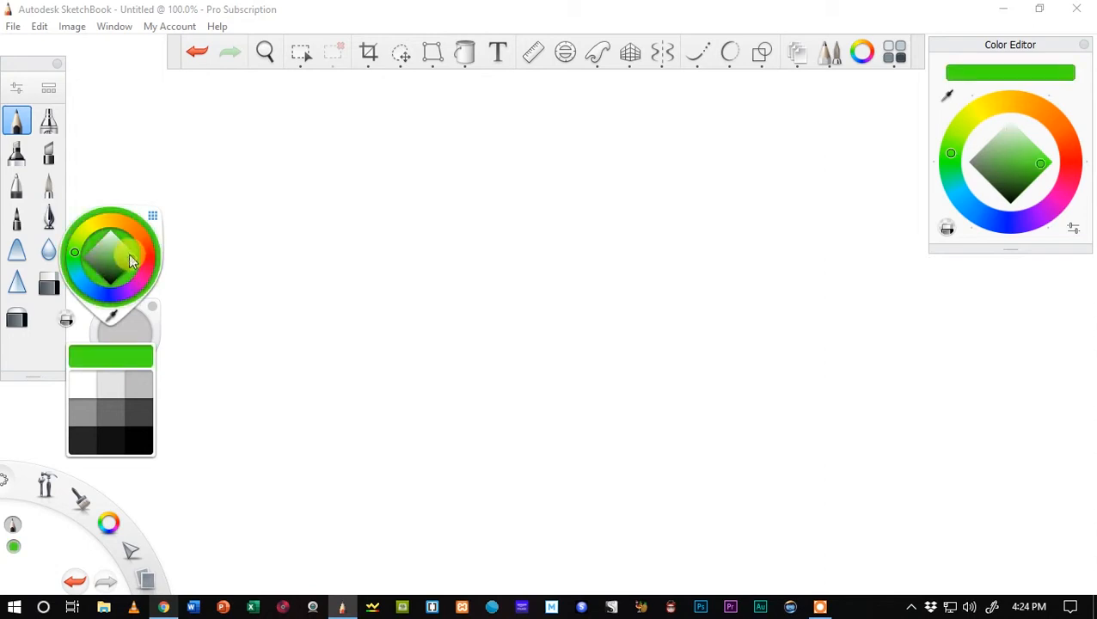
left_click(122, 223)
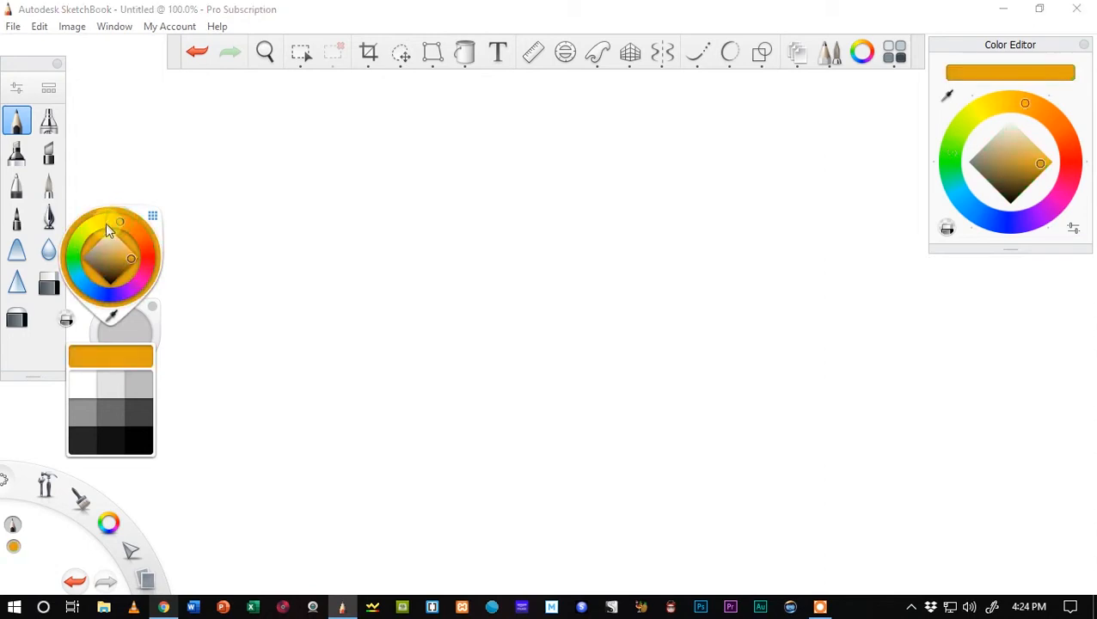
left_click(103, 226)
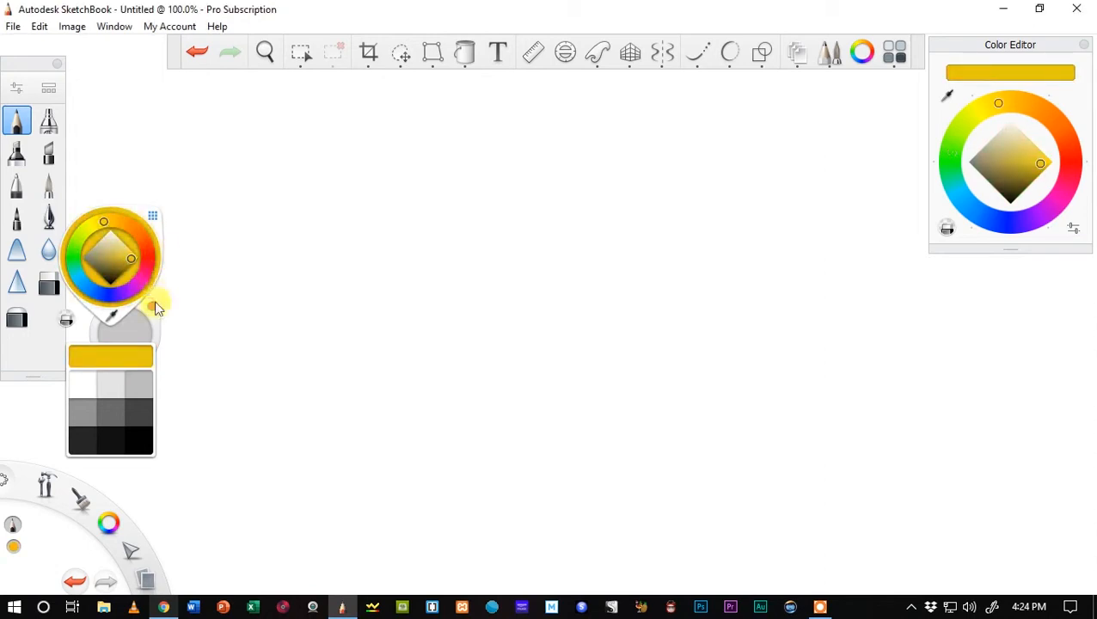
left_click(126, 386)
left_click(108, 395)
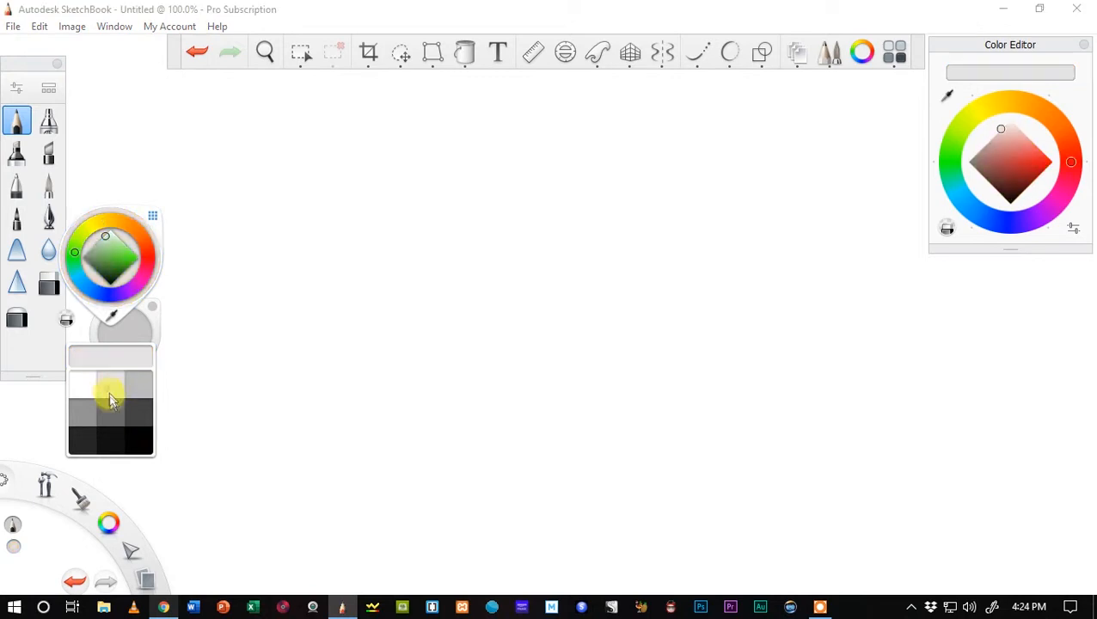
left_click(114, 411)
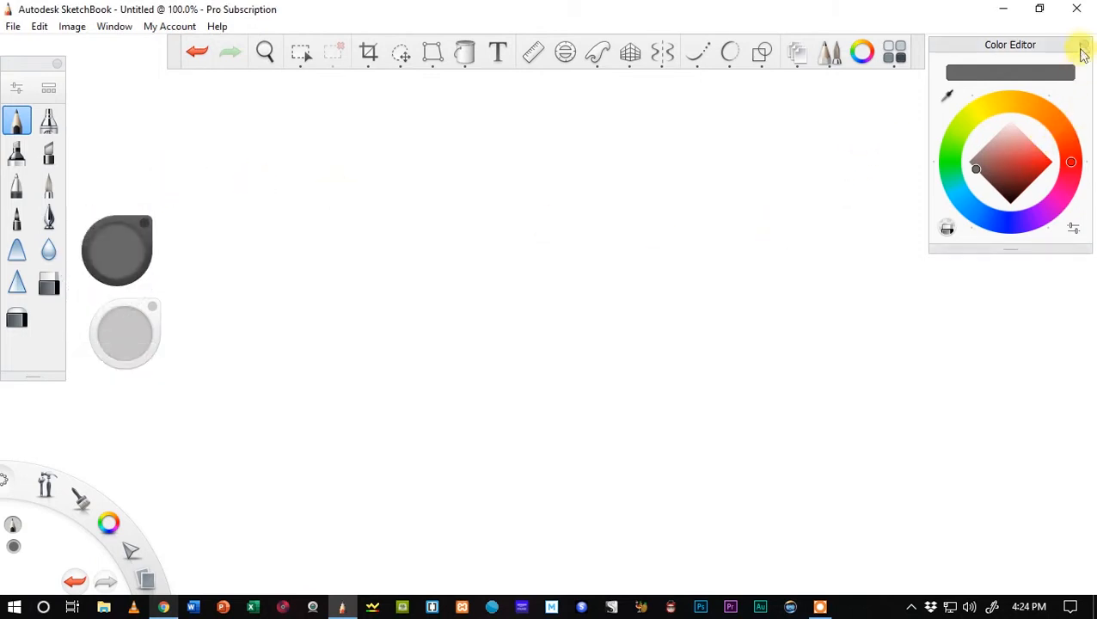
- Close the Color Editor, and move the color puck higher beside the brush palette with its color picker open
left_click(1078, 49)
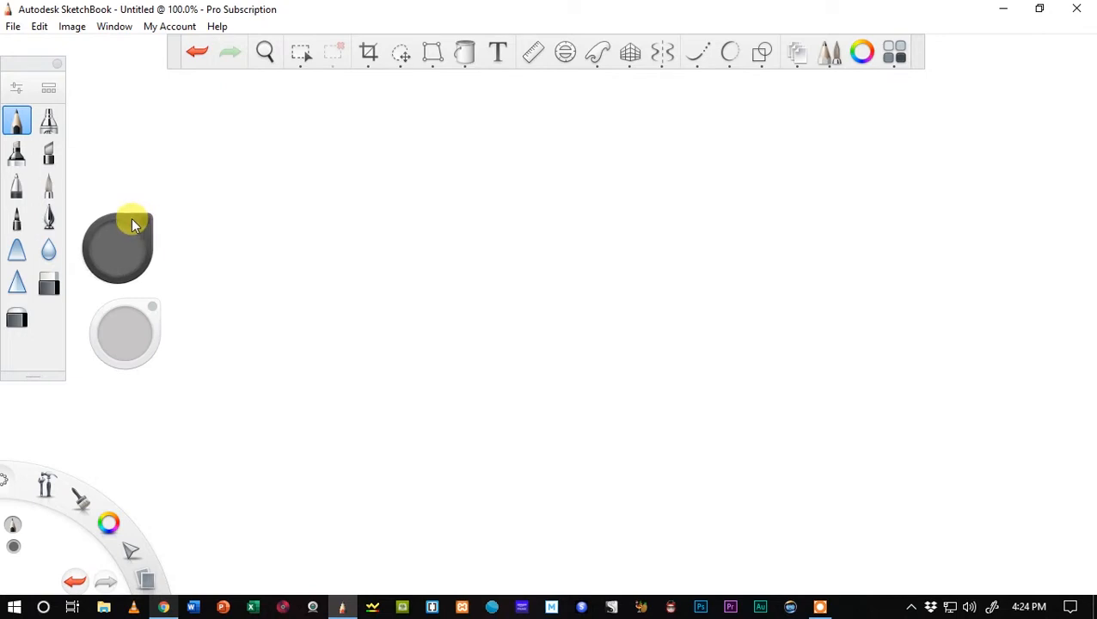
left_click_drag(132, 220, 137, 161)
left_click(132, 154)
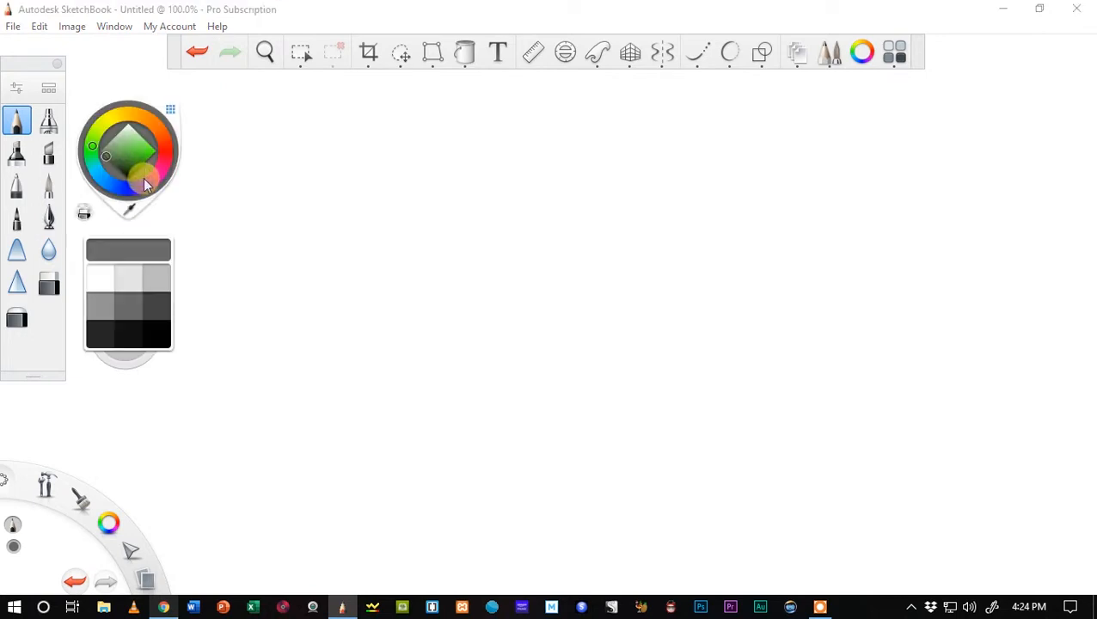
left_click_drag(148, 124, 208, 141)
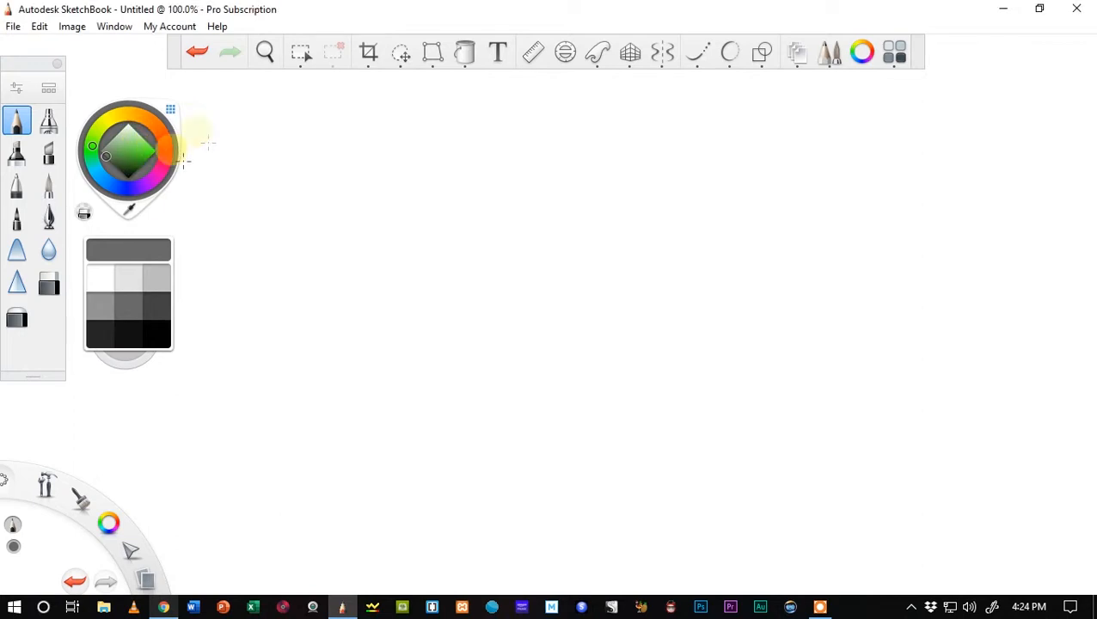
- Set the brush color to the black swatch with the color puck, and close its color picker
left_click(131, 213)
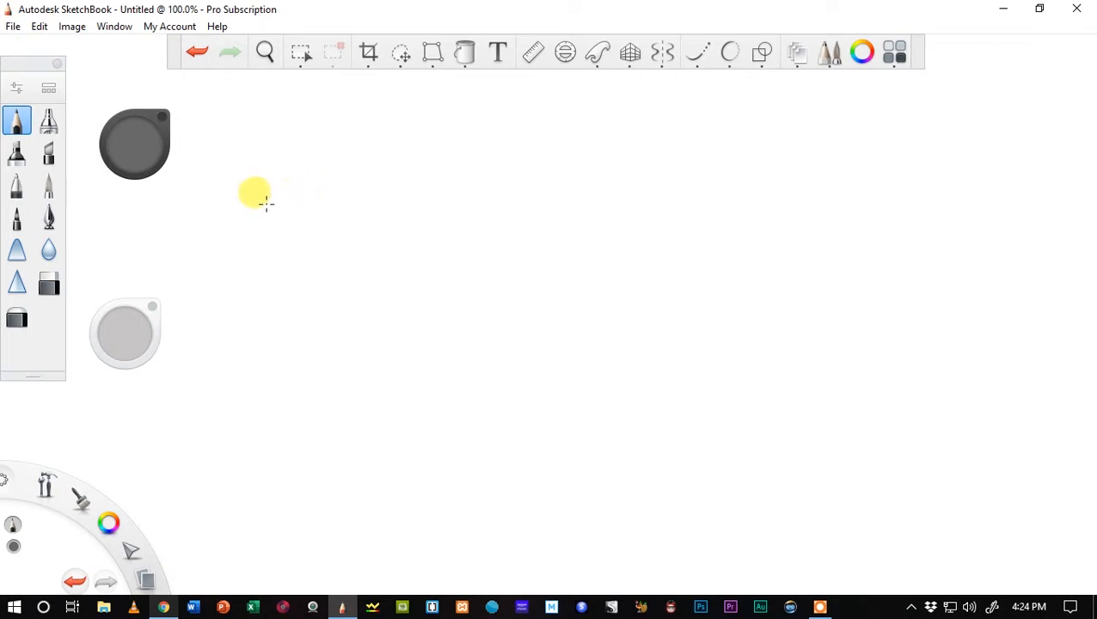
left_click(133, 150)
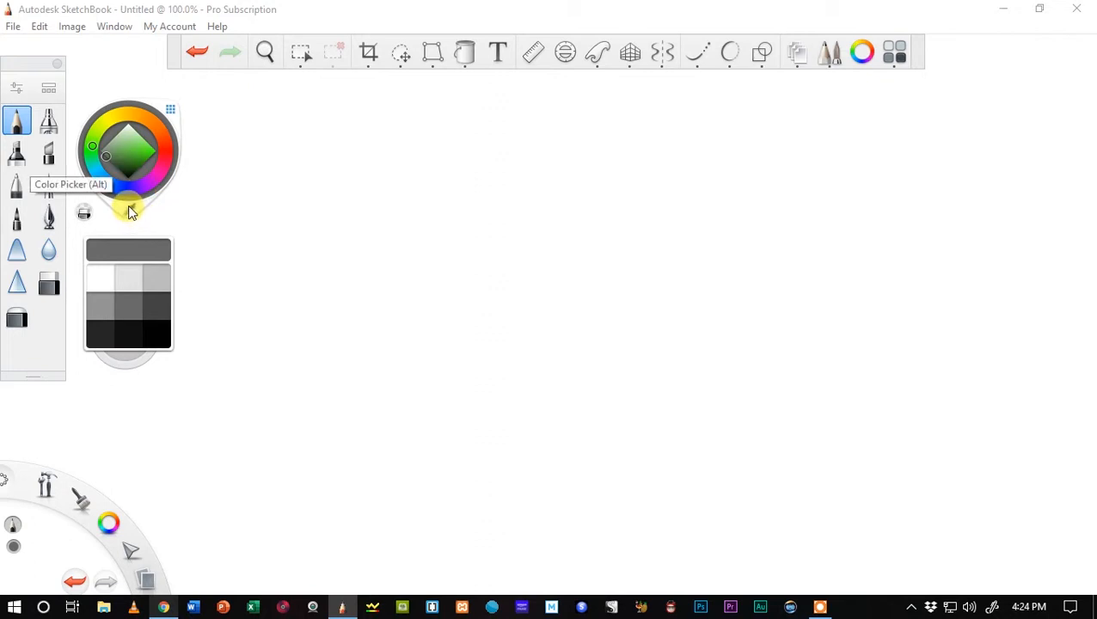
left_click(182, 187)
left_click(137, 153)
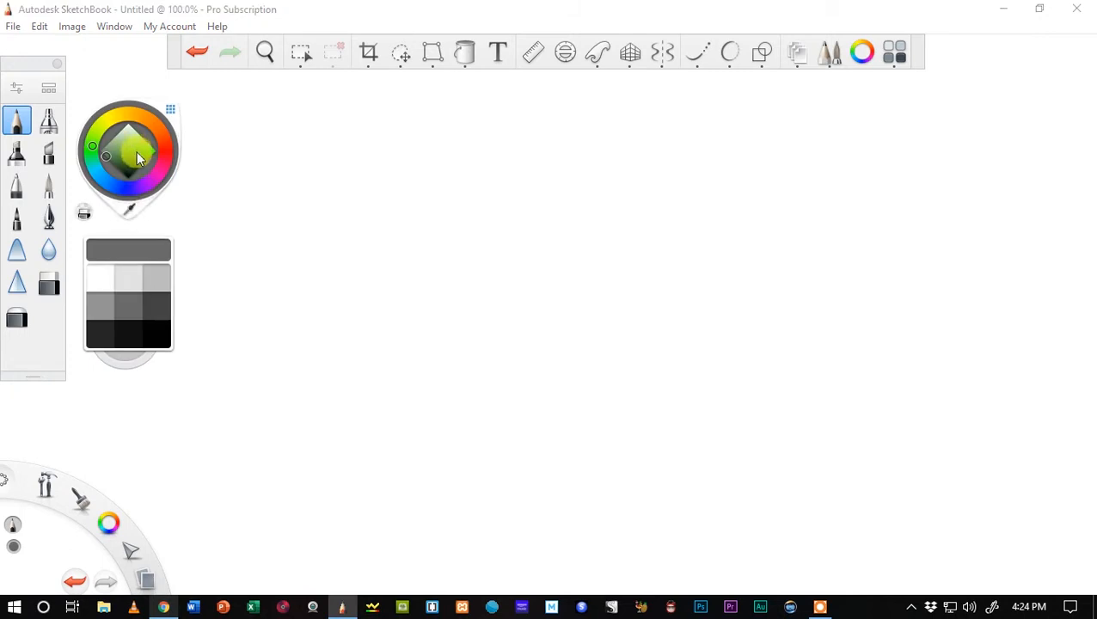
left_click(155, 335)
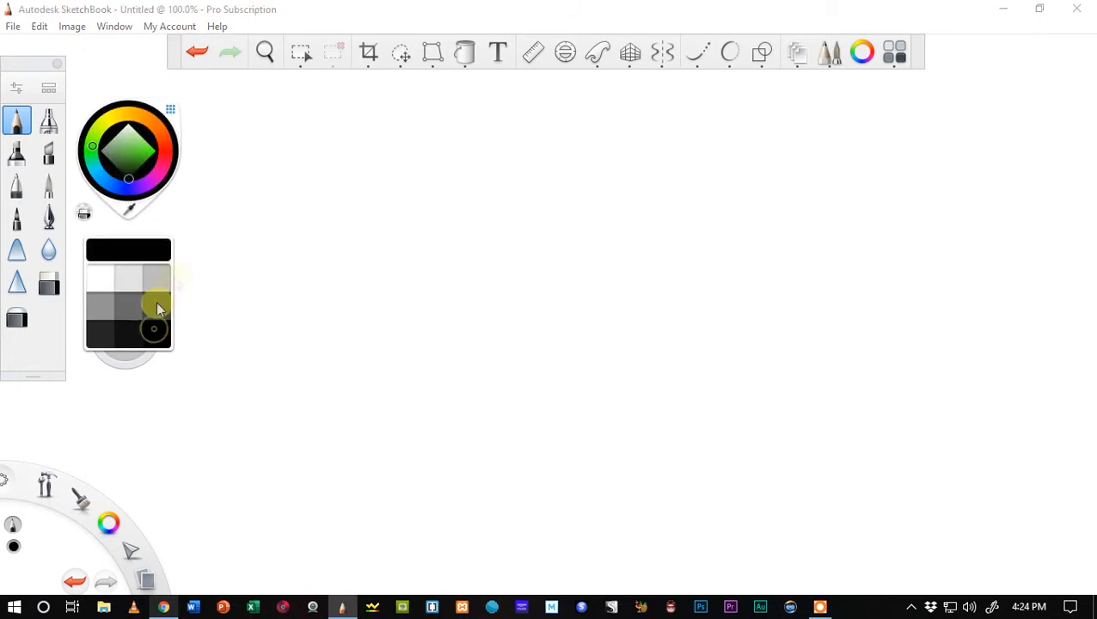
left_click(206, 179)
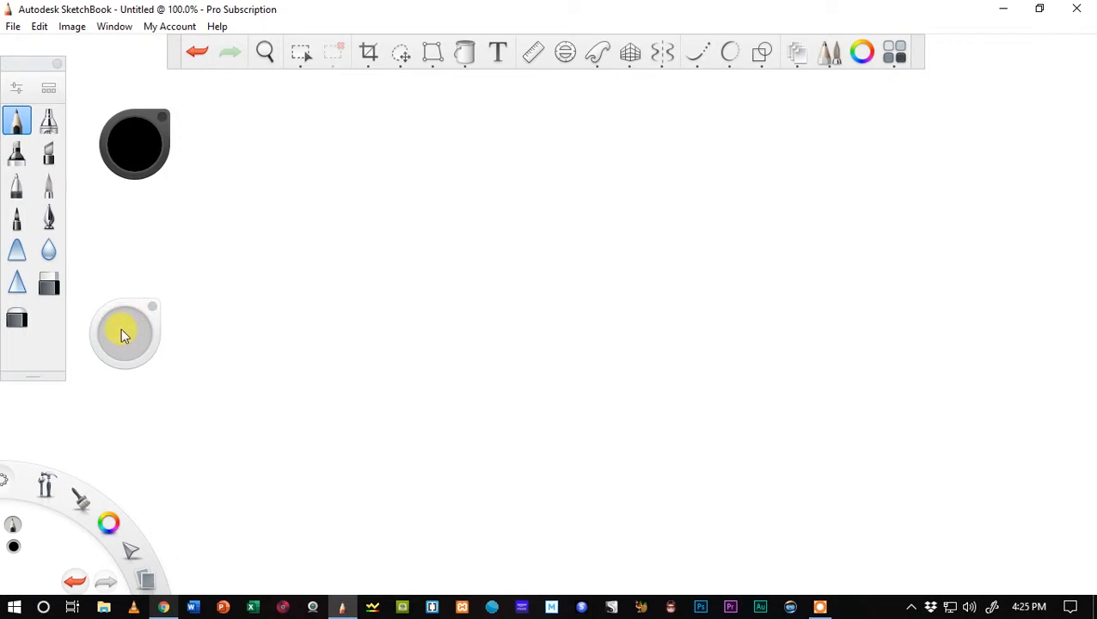
- Adjust the pencil's size with the brush puck, and switch to the marker at a larger size
left_click_drag(120, 332, 120, 332)
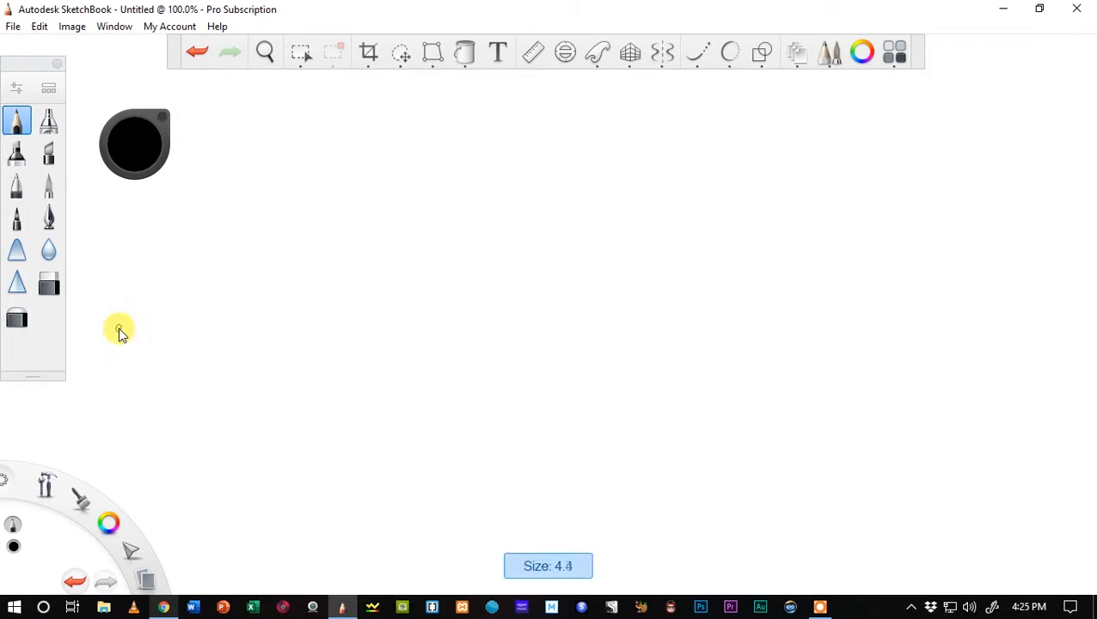
left_click_drag(119, 333, 120, 332)
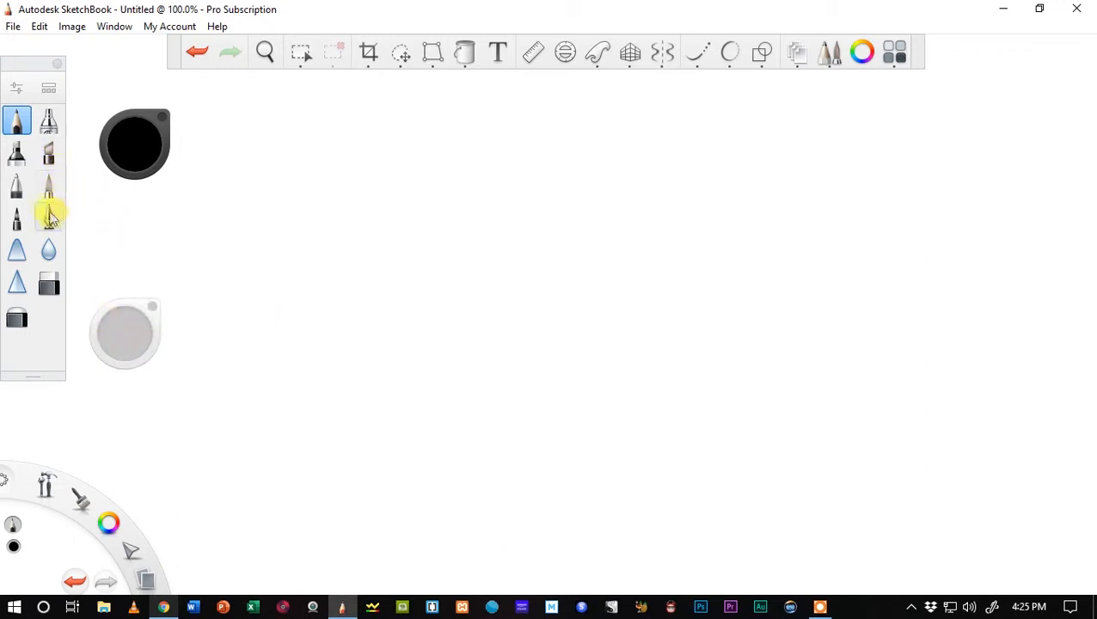
left_click(15, 161)
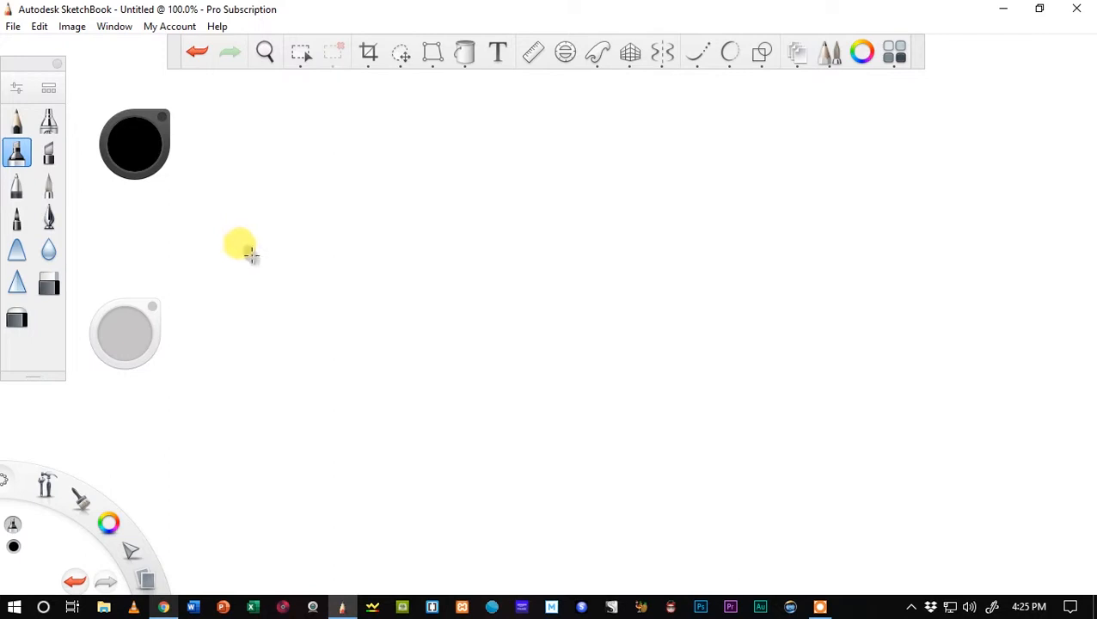
left_click_drag(126, 334, 120, 332)
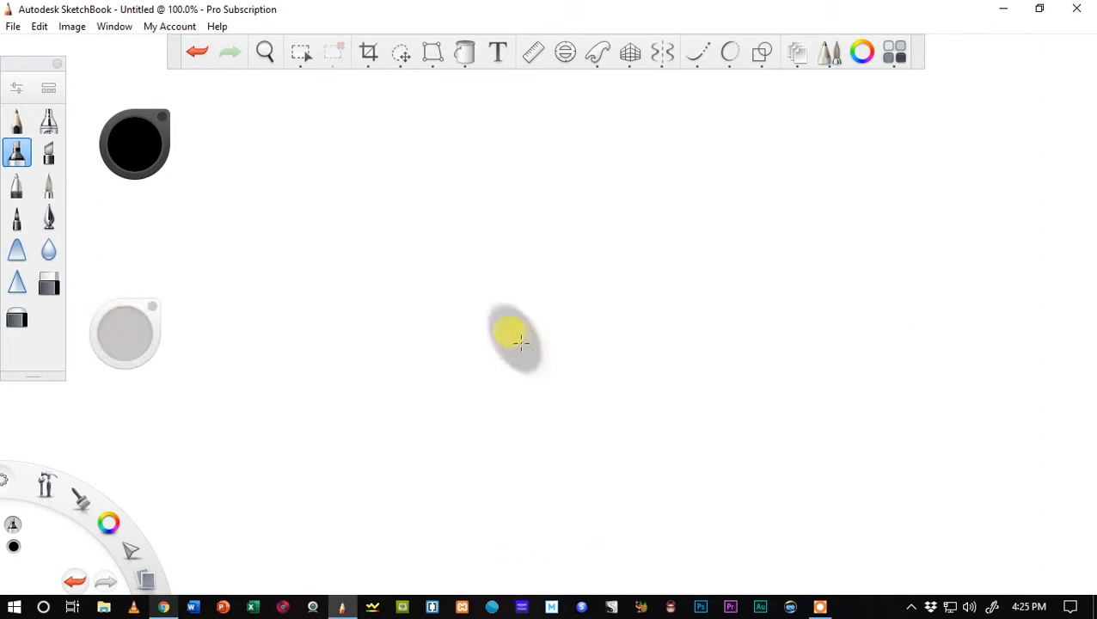
- Paint four broad, overlapping black diagonal strokes across the middle of the canvas
left_click_drag(481, 276, 558, 359)
left_click_drag(421, 283, 515, 378)
left_click_drag(366, 277, 464, 374)
left_click_drag(288, 288, 365, 380)
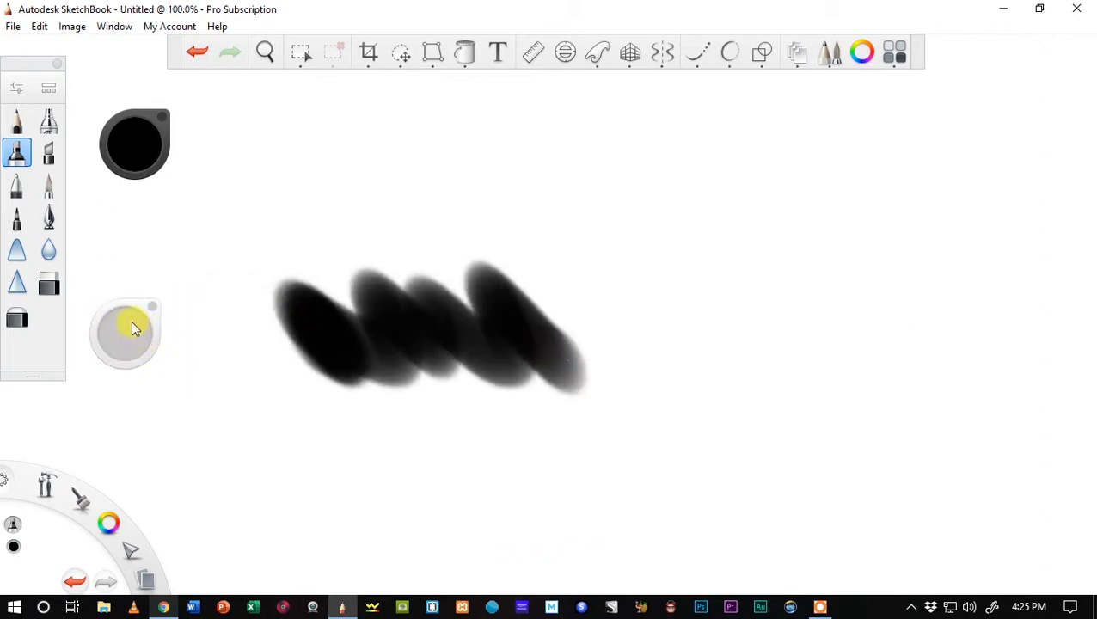
- Shrink the marker after moving the brush puck to the far side of the canvas, and paint thinner black zigzag strokes above the broad ones
mouse_move(128, 307)
left_mouse_down()
mouse_move(615, 271)
mouse_move(853, 266)
mouse_move(859, 287)
mouse_move(893, 275)
left_mouse_up()
left_click_drag(891, 274, 889, 272)
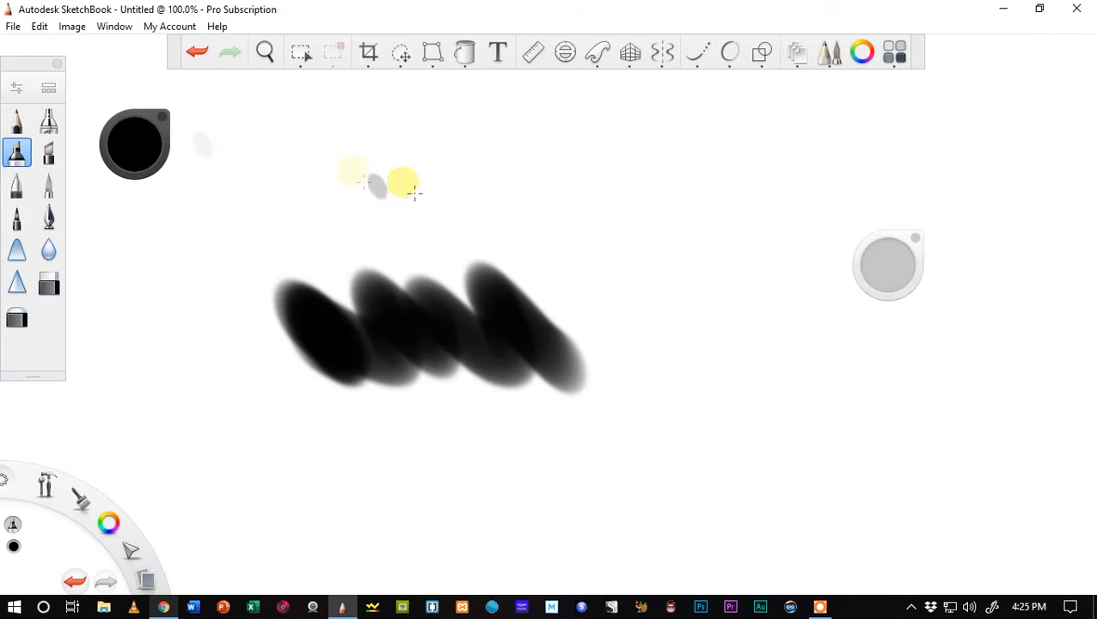
mouse_move(590, 260)
left_mouse_down()
mouse_move(591, 277)
mouse_move(372, 228)
mouse_move(316, 255)
left_mouse_up()
mouse_move(593, 206)
left_mouse_down()
mouse_move(582, 195)
mouse_move(586, 221)
mouse_move(554, 221)
mouse_move(464, 199)
left_mouse_up()
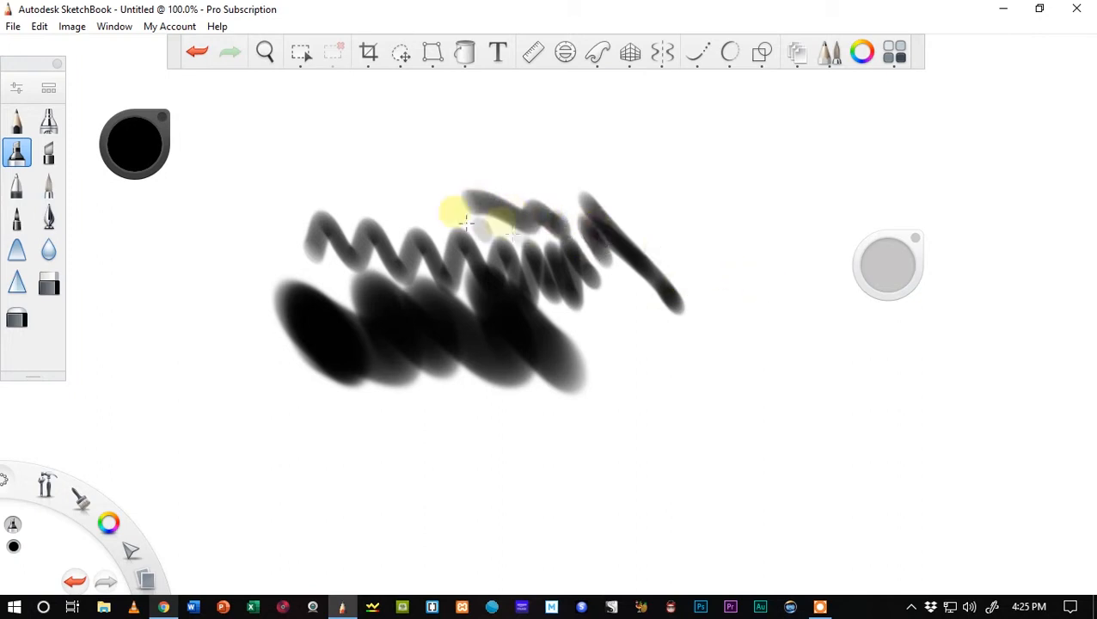
- Erase all the painted strokes with the eraser, enlarging it with the brush puck
left_click(50, 283)
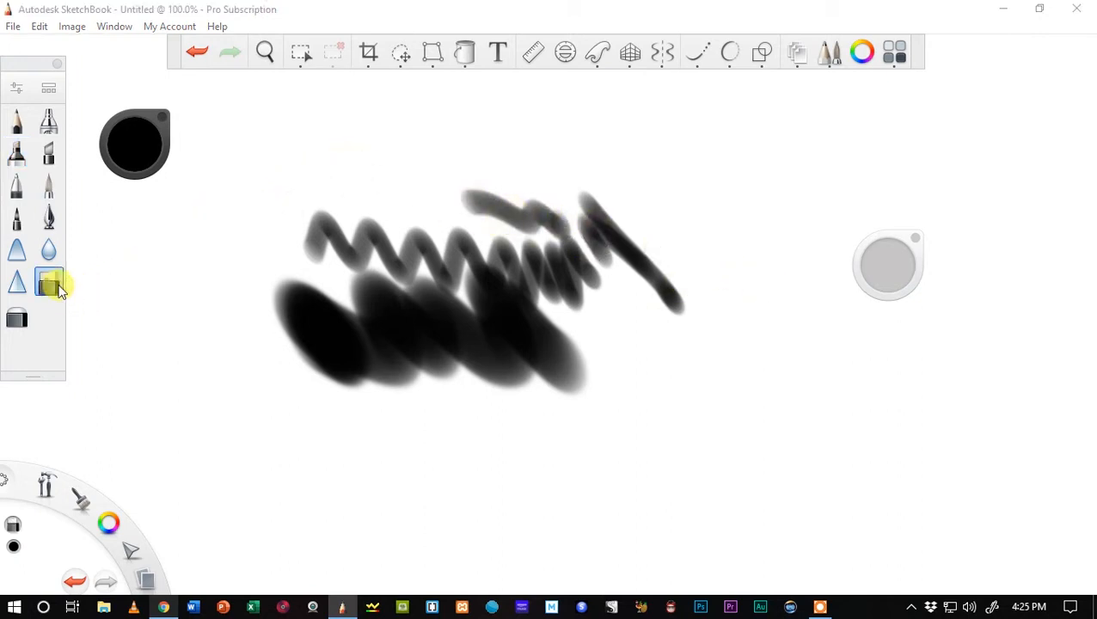
mouse_move(215, 274)
left_mouse_down()
mouse_move(236, 254)
mouse_move(244, 263)
left_mouse_up()
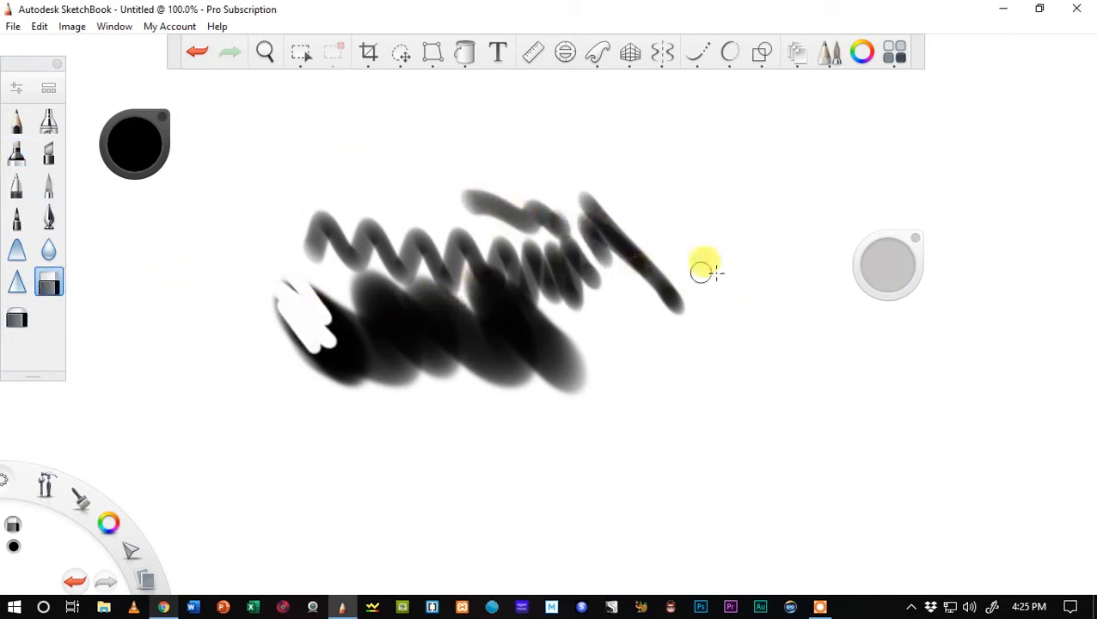
mouse_move(886, 277)
left_mouse_down()
mouse_move(875, 266)
mouse_move(889, 264)
left_mouse_up()
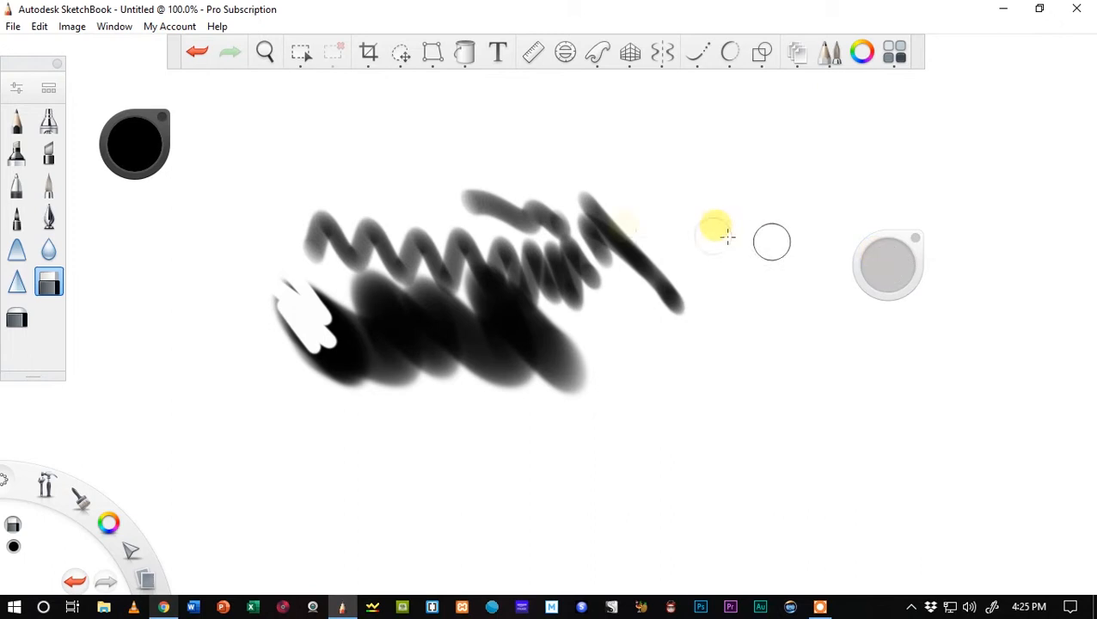
mouse_move(495, 220)
left_mouse_down()
mouse_move(518, 284)
mouse_move(458, 249)
mouse_move(325, 231)
mouse_move(277, 303)
mouse_move(283, 337)
left_mouse_up()
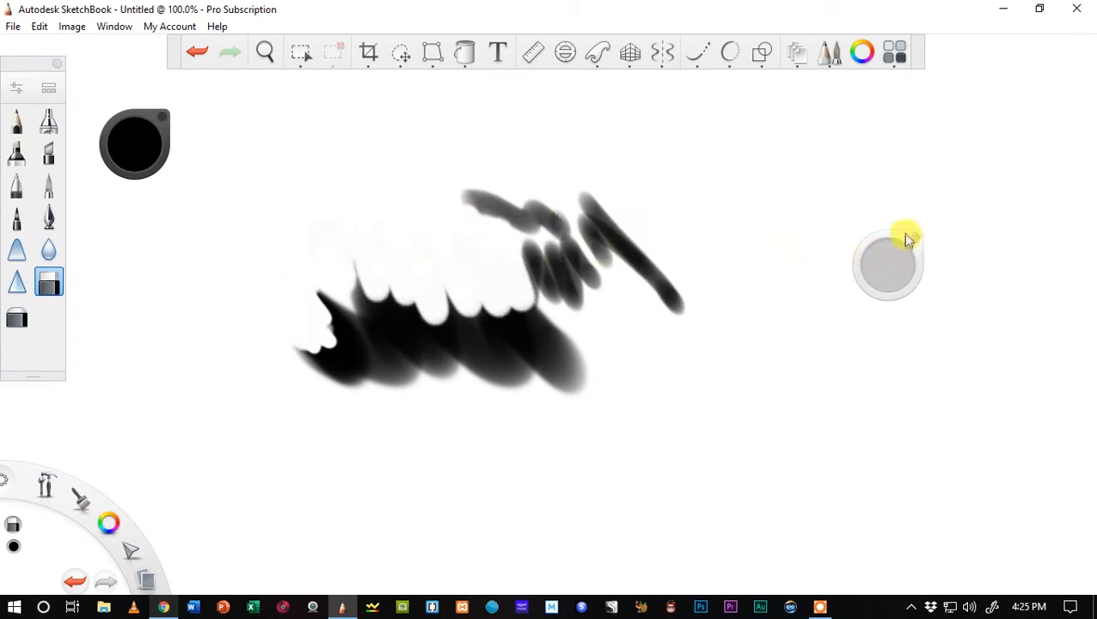
mouse_move(906, 238)
left_mouse_down()
mouse_move(692, 120)
mouse_move(538, 77)
mouse_move(513, 118)
left_mouse_up()
mouse_move(524, 186)
left_mouse_down()
mouse_move(557, 194)
mouse_move(625, 243)
mouse_move(662, 288)
mouse_move(526, 344)
mouse_move(560, 347)
mouse_move(371, 317)
mouse_move(325, 354)
mouse_move(542, 364)
mouse_move(567, 380)
mouse_move(372, 344)
left_mouse_up()
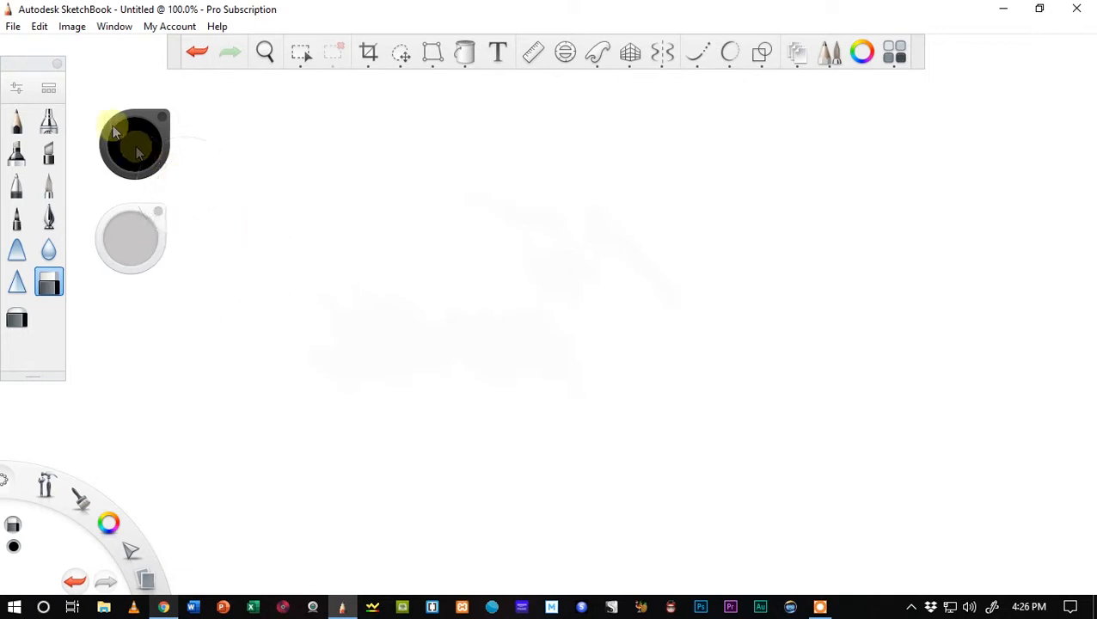
- Replace the erased sketch with a new blank document without saving the changes
left_click(17, 28)
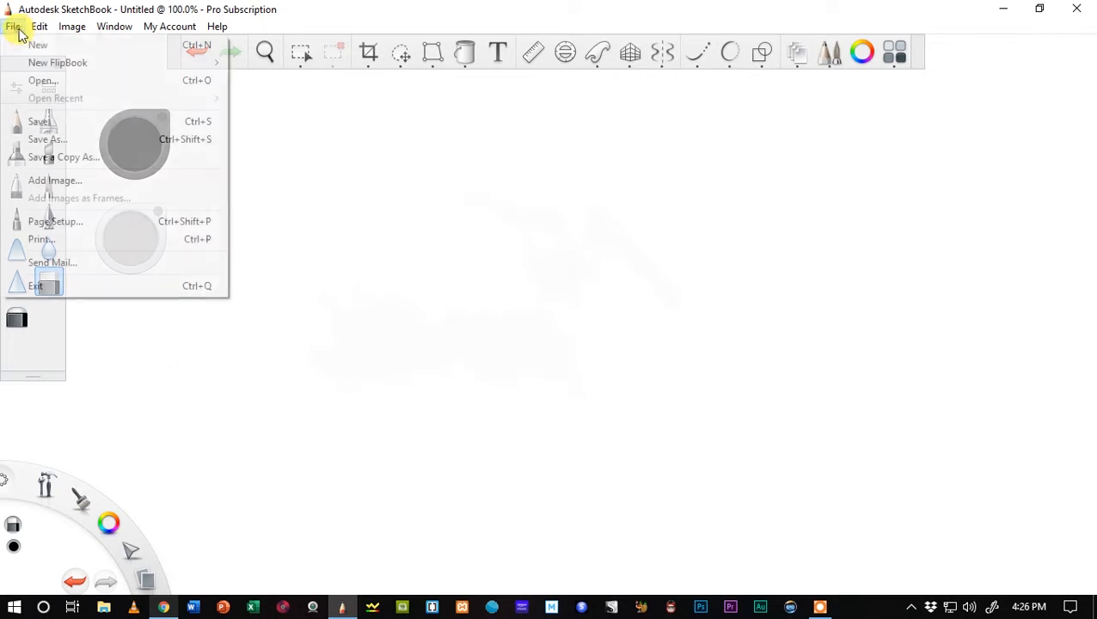
left_click(34, 47)
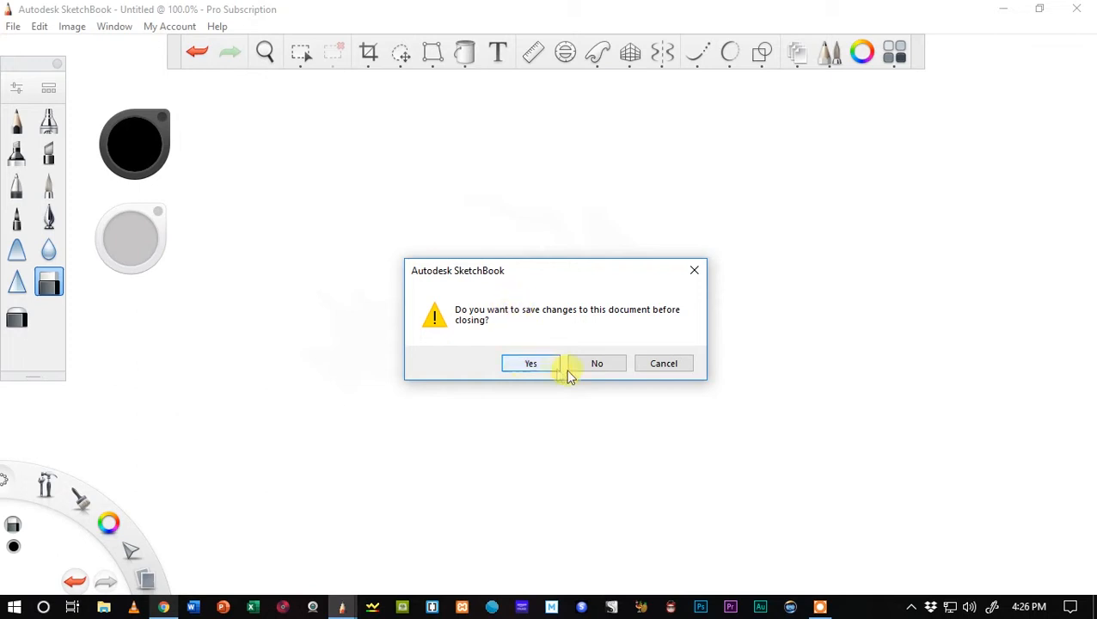
left_click(593, 363)
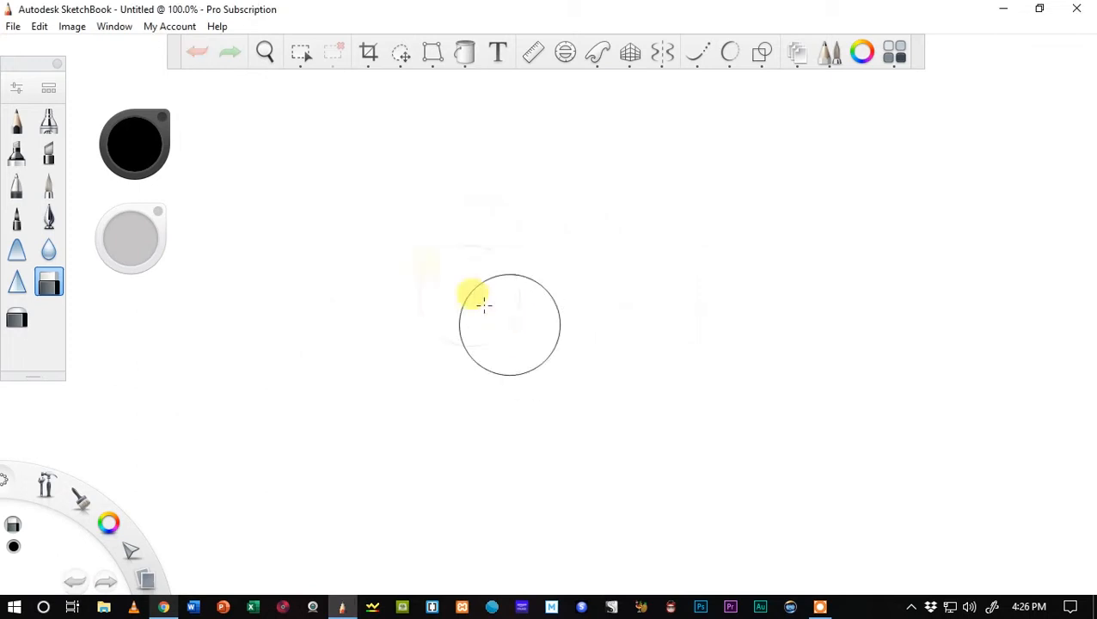
left_click(14, 31)
left_click(34, 46)
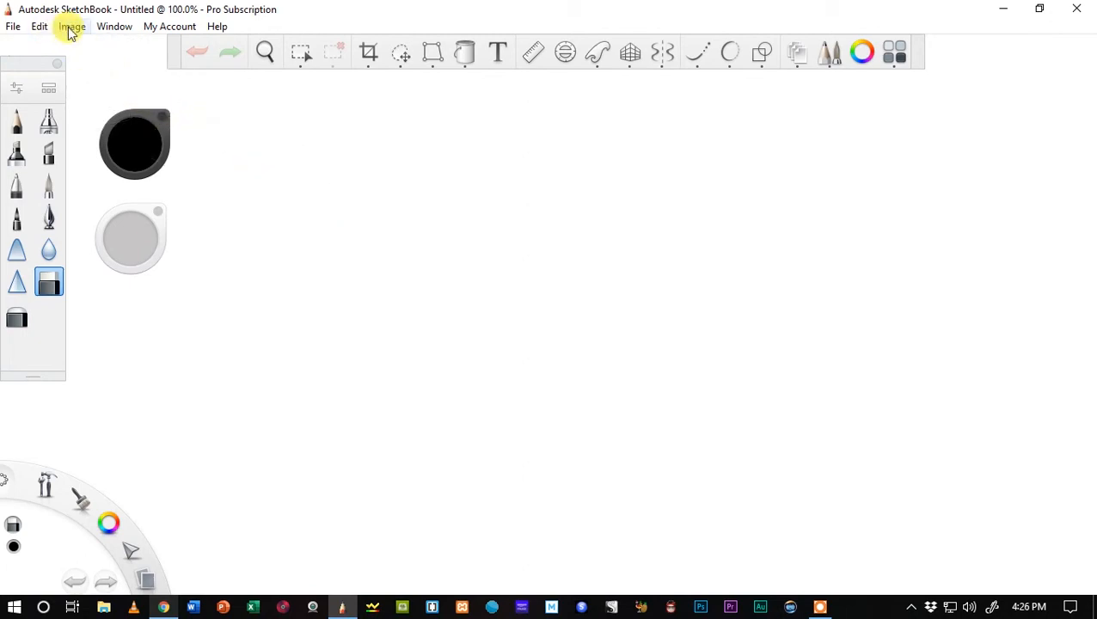
- Open the image size settings and turn off Keep proportions
left_click(71, 31)
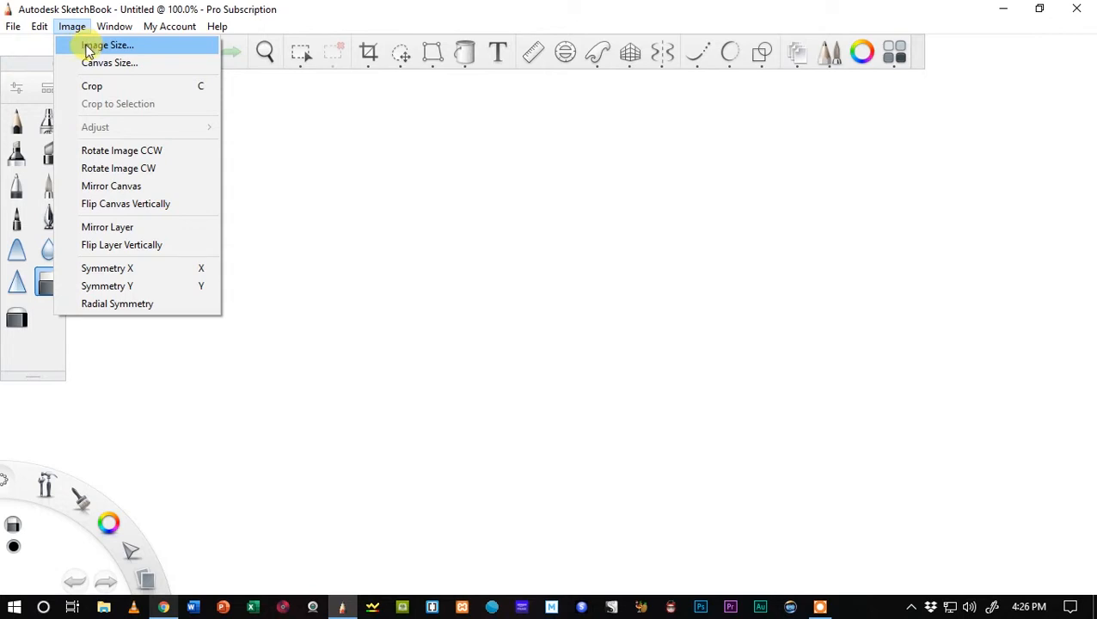
left_click(87, 48)
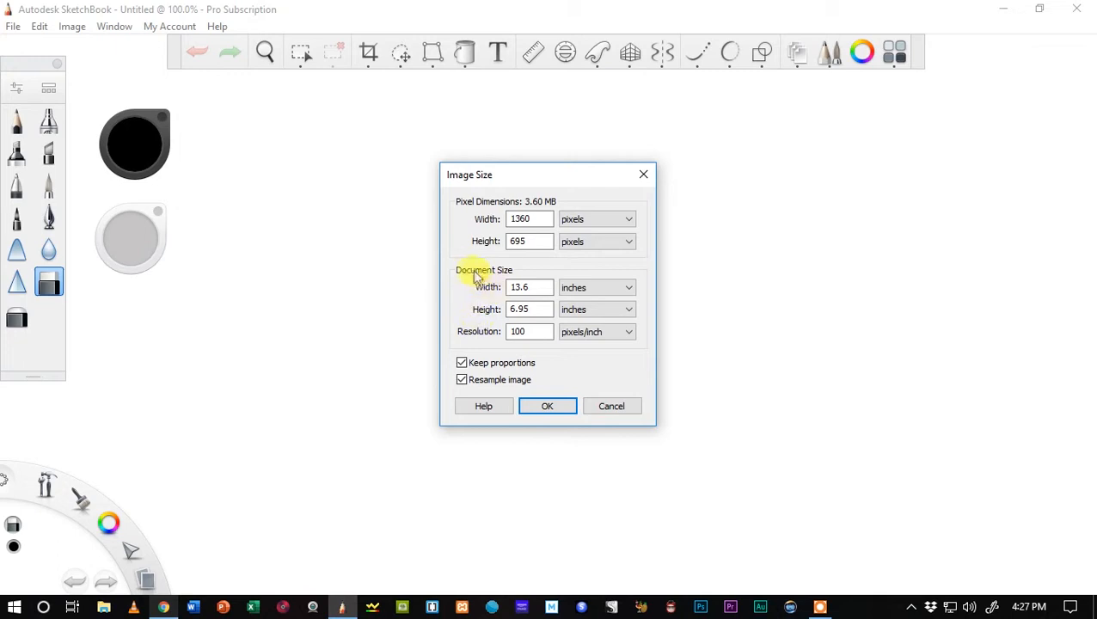
left_click_drag(508, 285, 533, 287)
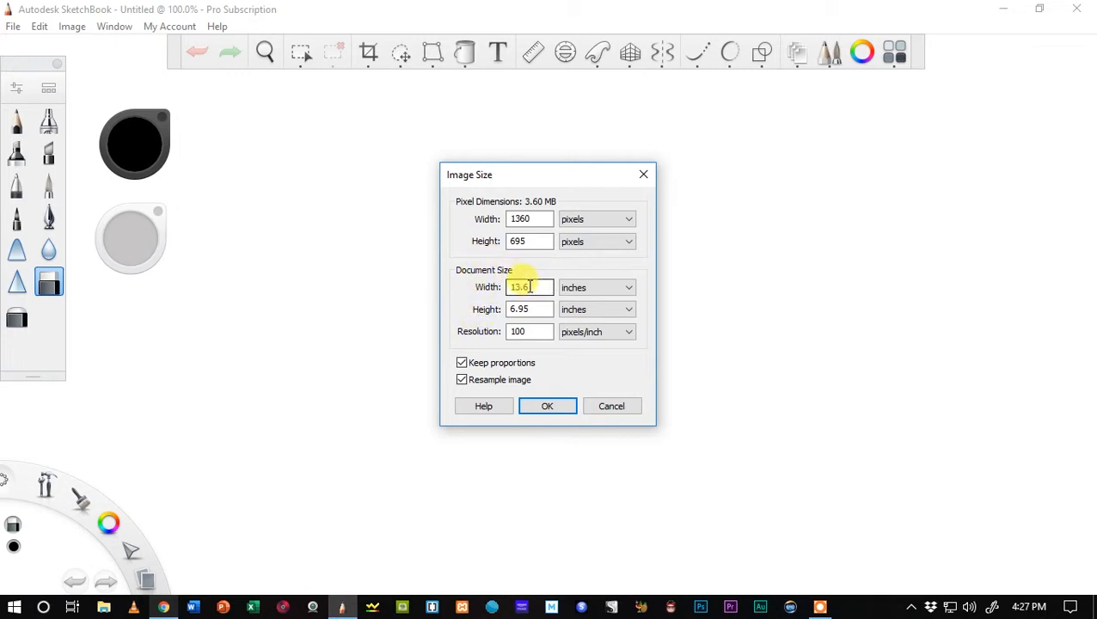
left_click(463, 362)
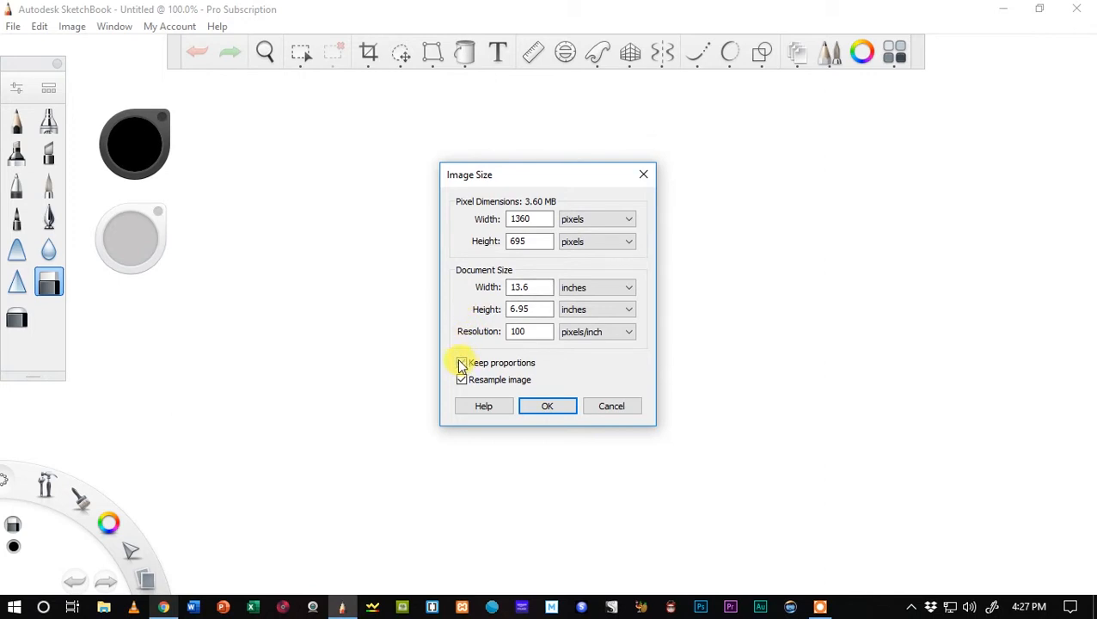
- Set the document size to 10 inches wide and 10 inches high
double_click(529, 287)
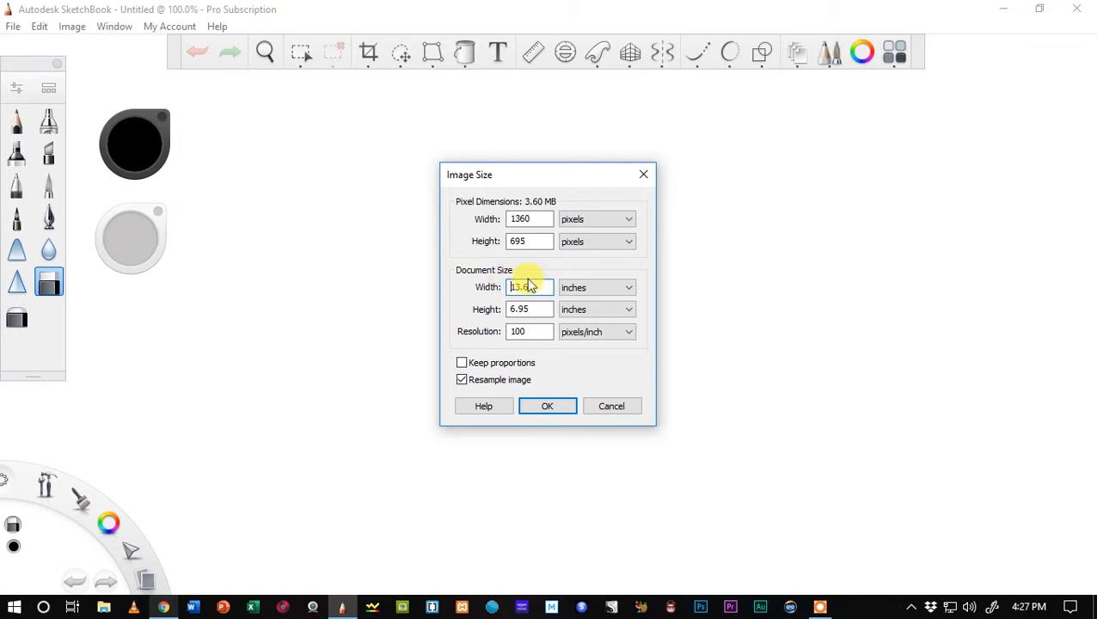
left_click(536, 287)
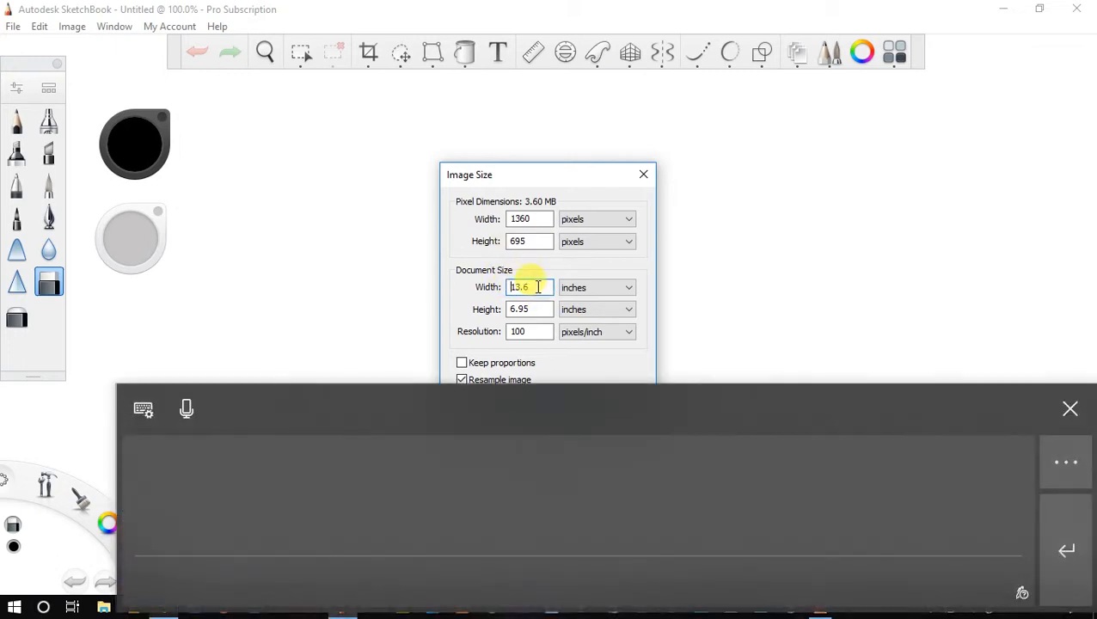
left_click(820, 377)
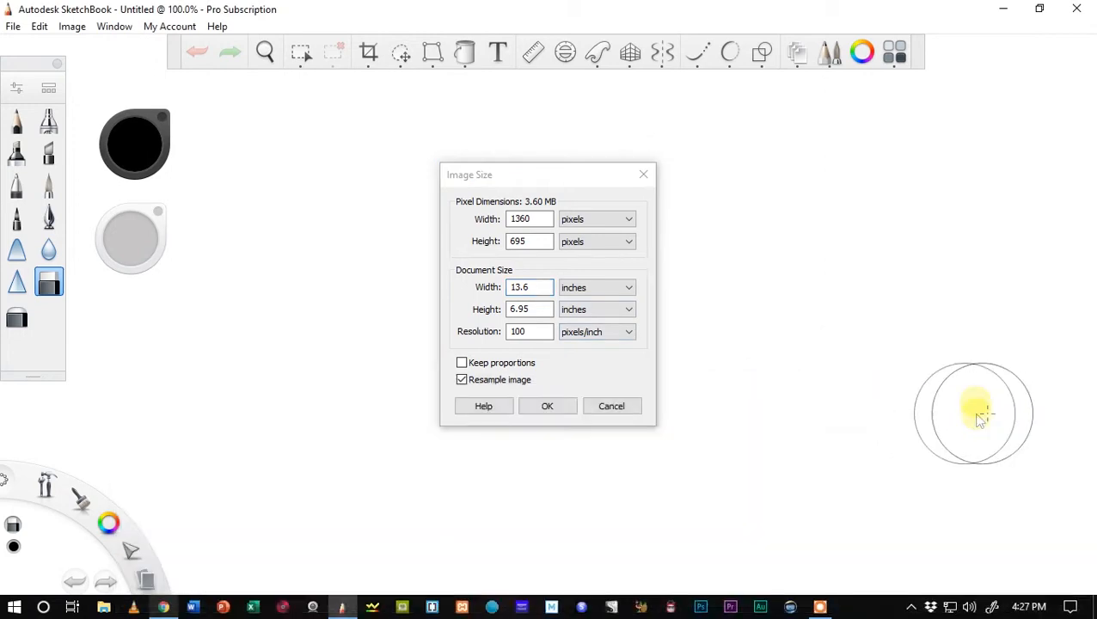
left_click(531, 287)
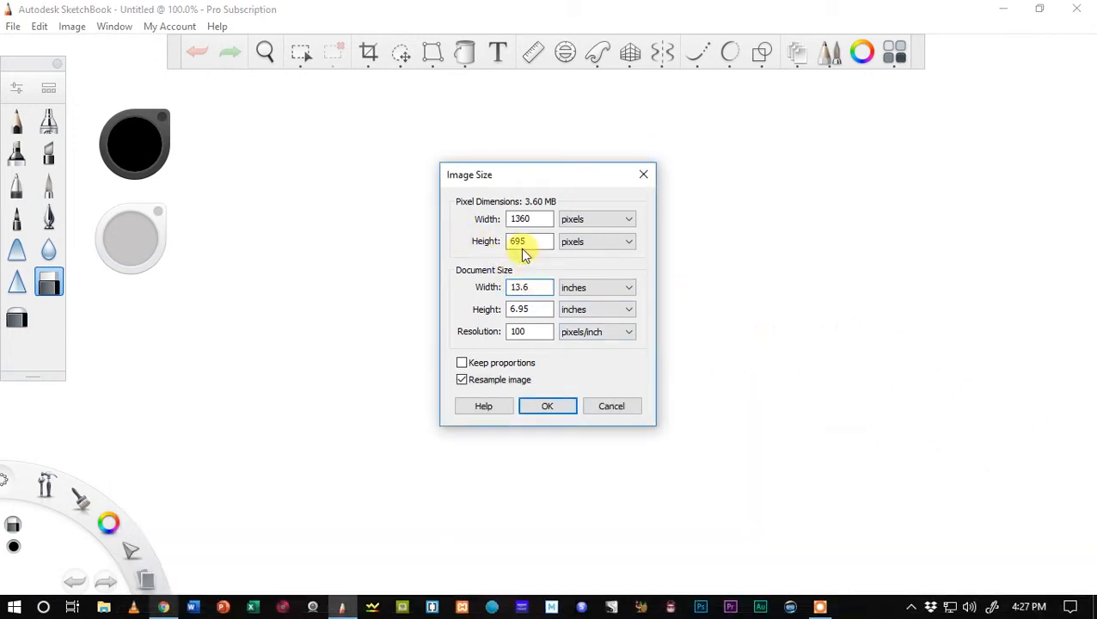
key("BackSpace")
key("BackSpace")
key("BackSpace")
type("10")
key("Tab")
type("1")
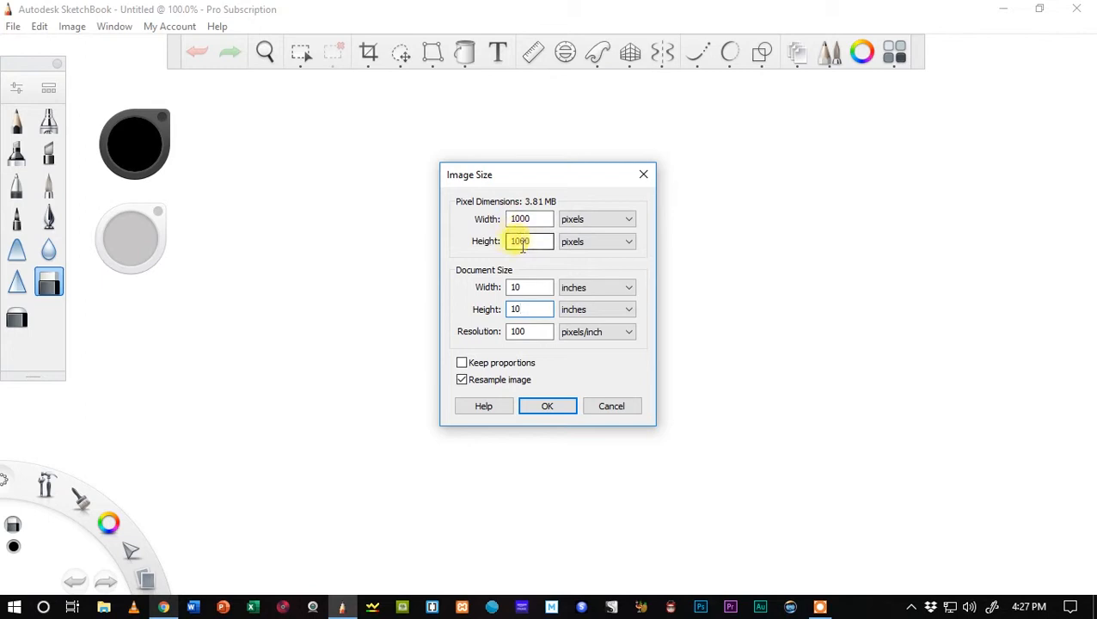
- Set the document resolution to 72 pixels/inch
left_click(513, 338)
key("Delete")
key("Delete")
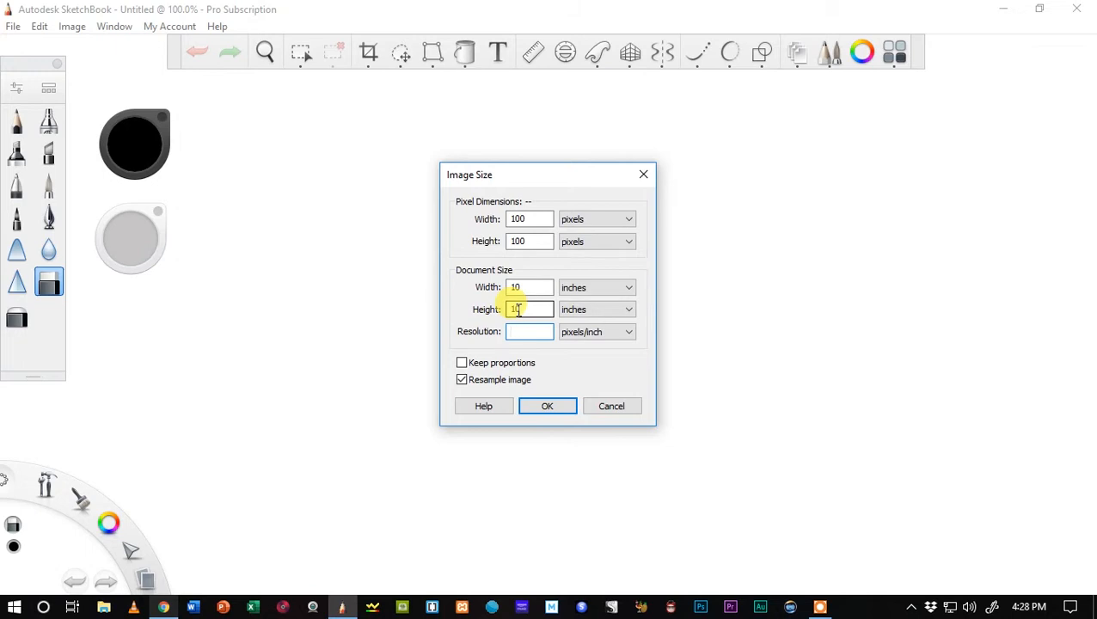
type("72")
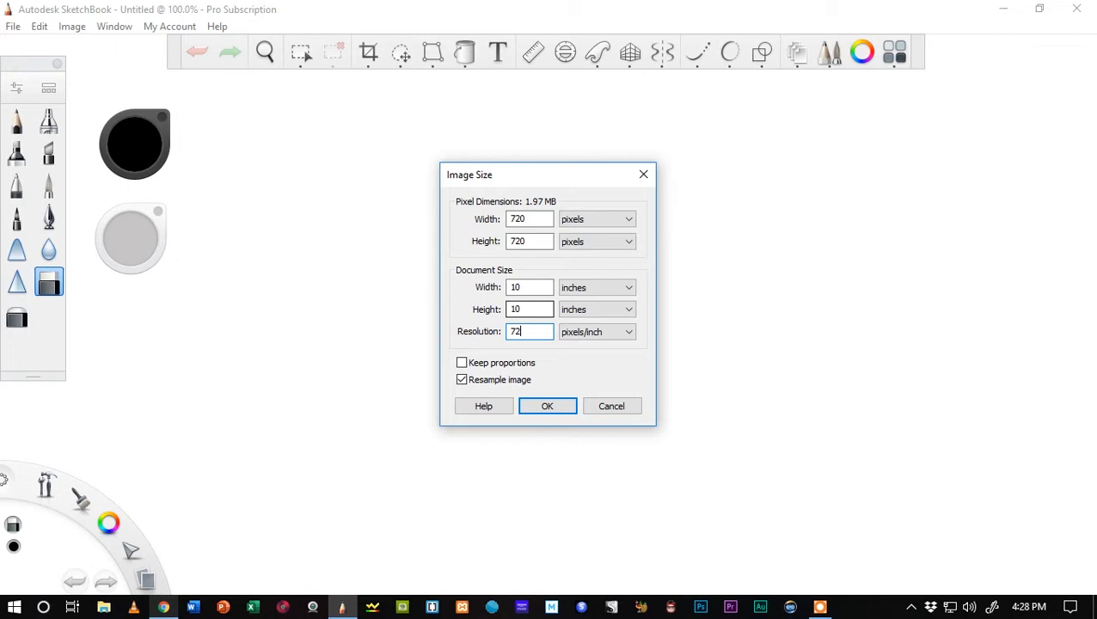
- Raise the resolution above 72 pixels/inch, and apply the new image size
key("BackSpace")
type("00")
key("Return")
- Reposition the zoom puck clear of the square canvas, and leave the zoom tool
left_click_drag(421, 274, 249, 254)
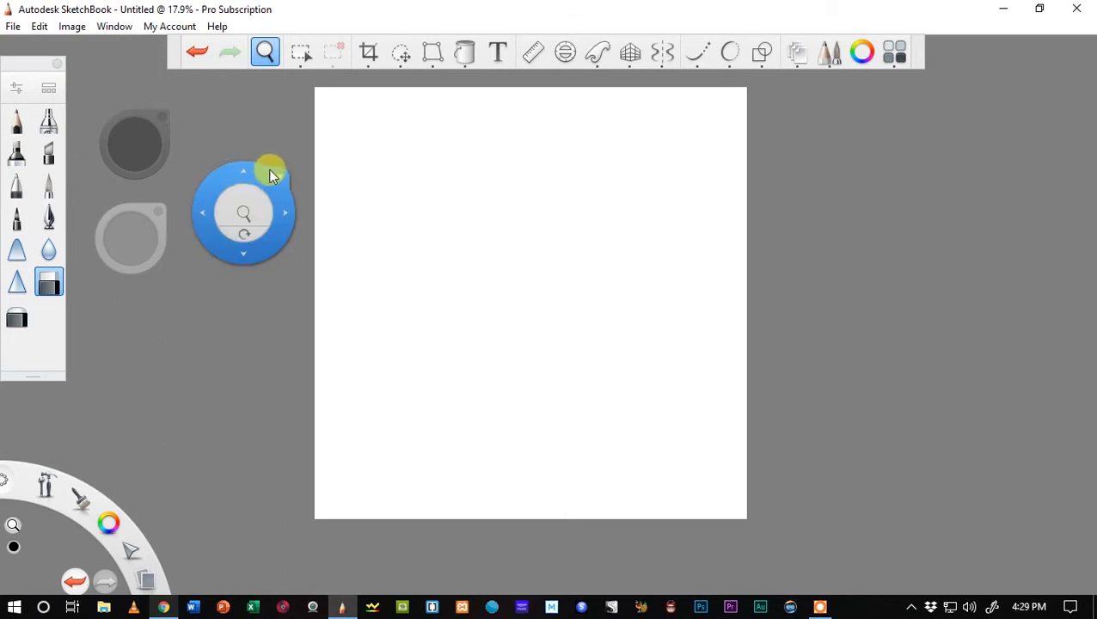
left_click_drag(265, 165, 264, 49)
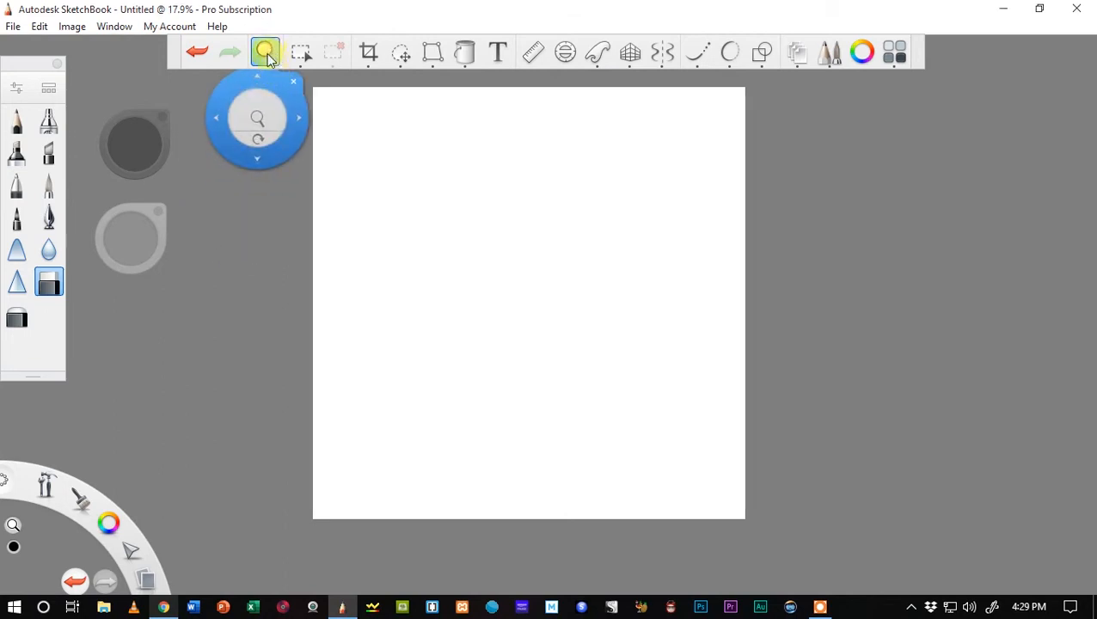
left_click(265, 52)
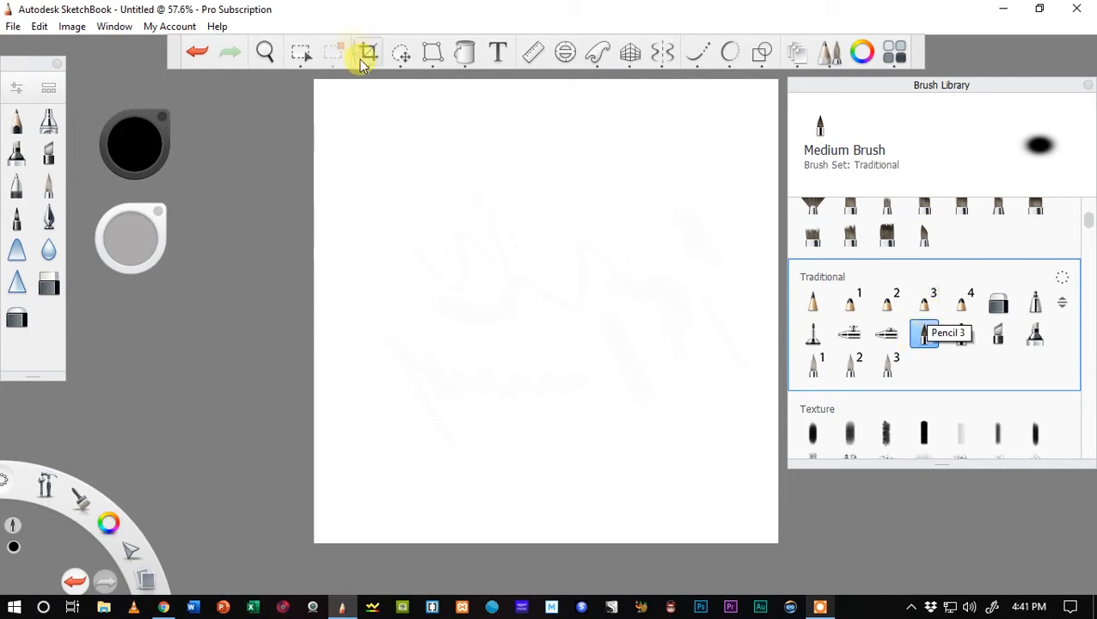
- Paint black test scribbles on the canvas's upper left, moving the brush puck to the canvas edge and back beneath the color puck
mouse_move(416, 188)
left_mouse_down()
mouse_move(394, 142)
mouse_move(369, 190)
left_mouse_up()
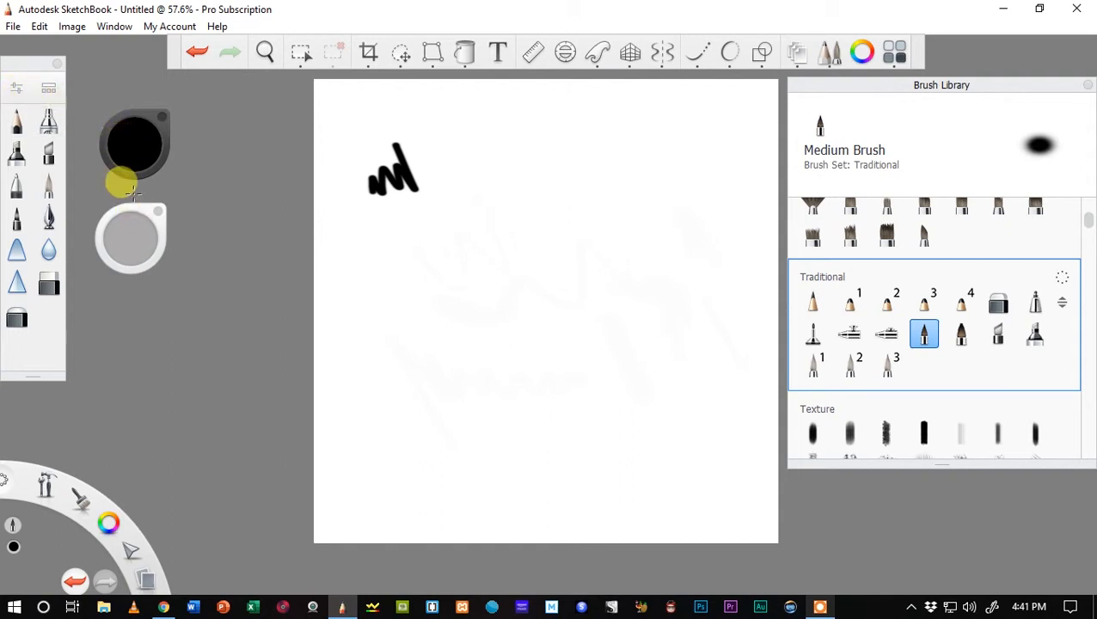
mouse_move(133, 203)
left_mouse_down()
mouse_move(302, 222)
mouse_move(295, 254)
mouse_move(281, 220)
left_mouse_up()
left_click_drag(388, 297, 409, 268)
left_click_drag(310, 248, 288, 220)
mouse_move(433, 280)
left_mouse_down()
mouse_move(444, 286)
mouse_move(477, 214)
mouse_move(481, 170)
left_mouse_up()
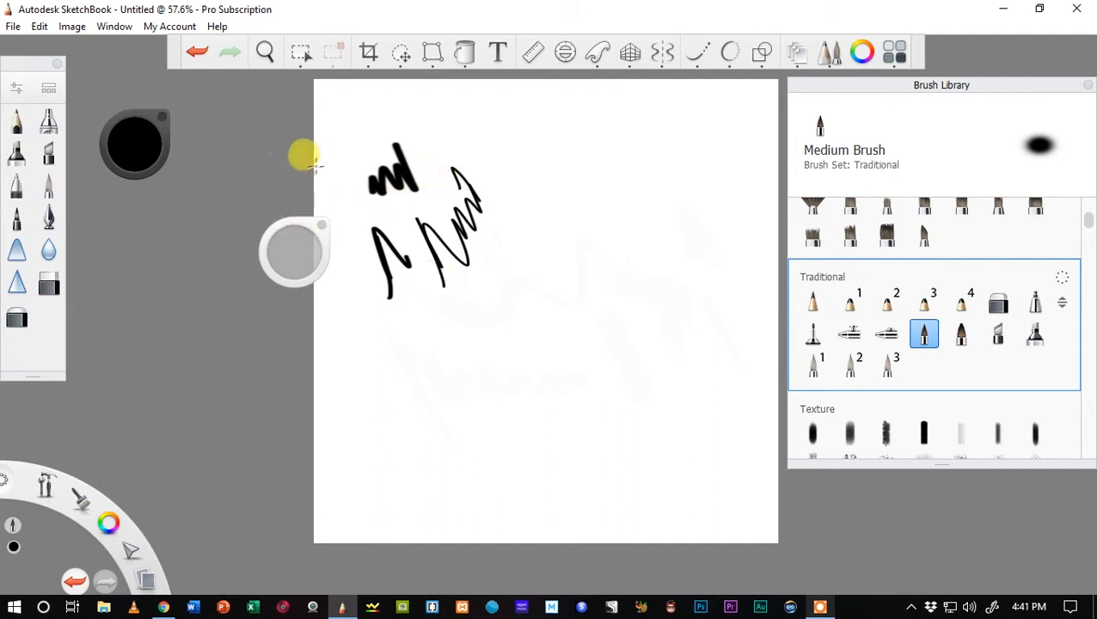
mouse_move(540, 197)
left_mouse_down()
mouse_move(419, 217)
mouse_move(411, 296)
left_mouse_up()
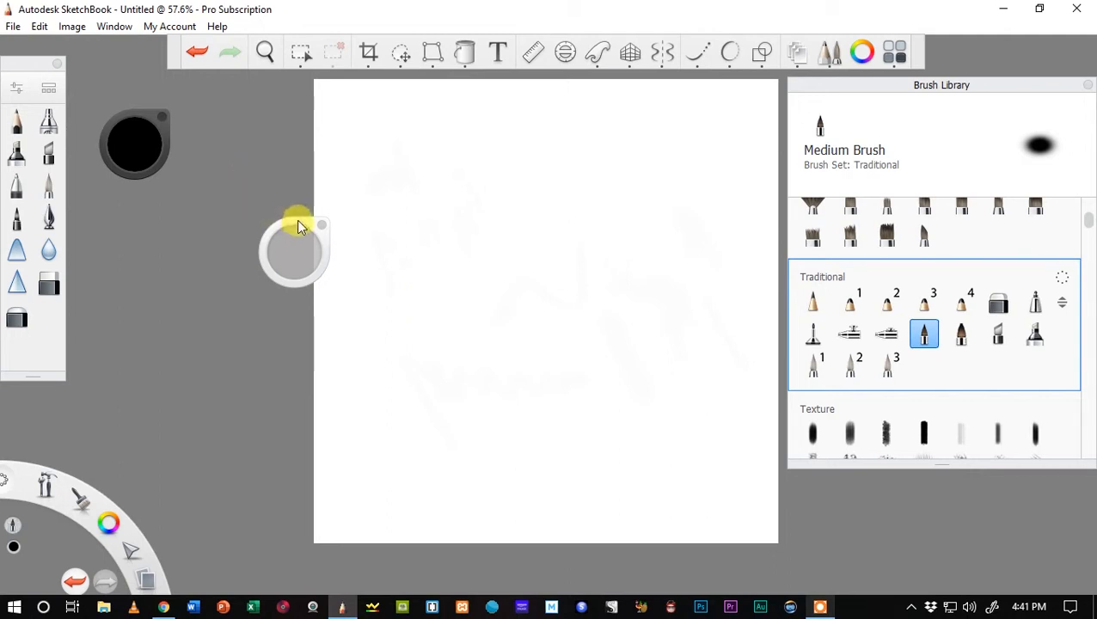
mouse_move(292, 220)
left_mouse_down()
mouse_move(260, 234)
mouse_move(136, 208)
left_mouse_up()
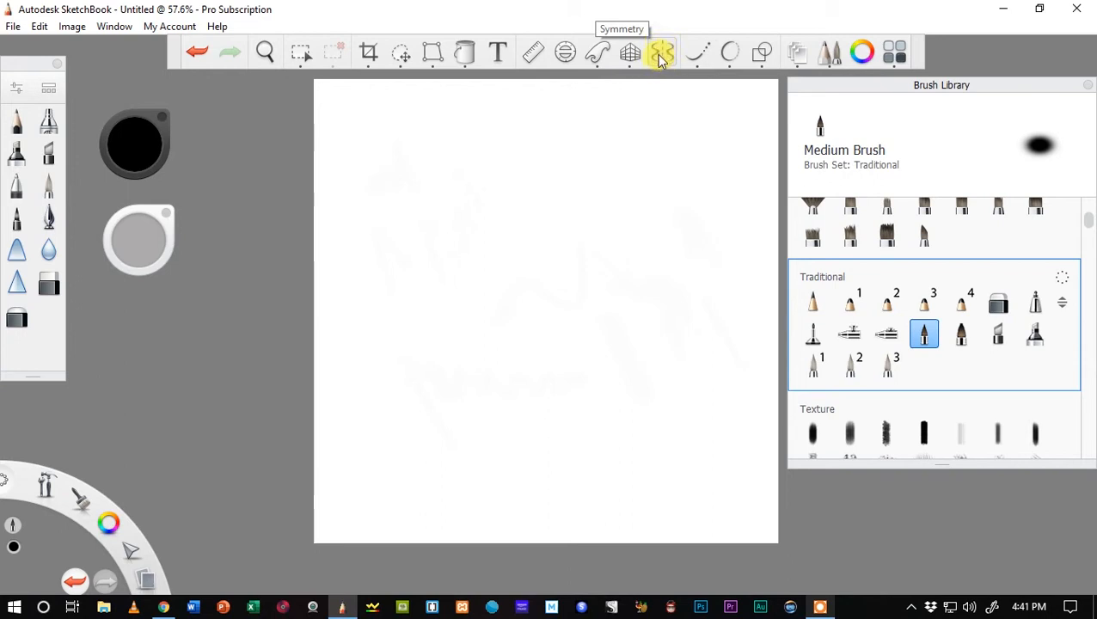
- Turn on the Symmetry tool with only left-right mirroring, and draw mirrored zigzags and curls along the vertical axis
left_click(660, 57)
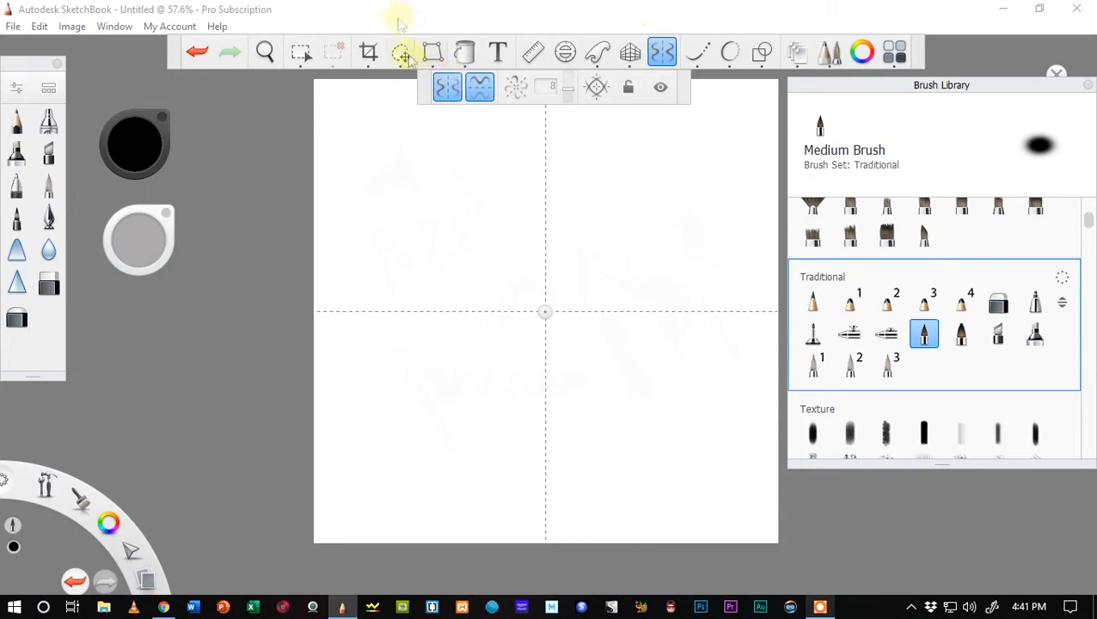
left_click(446, 89)
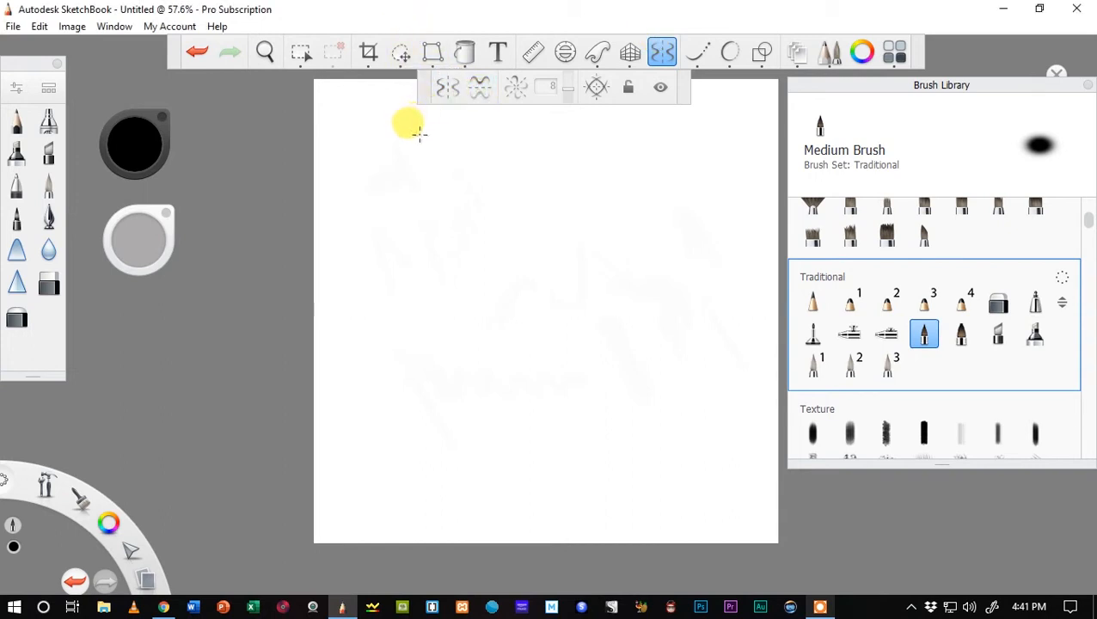
left_click(444, 89)
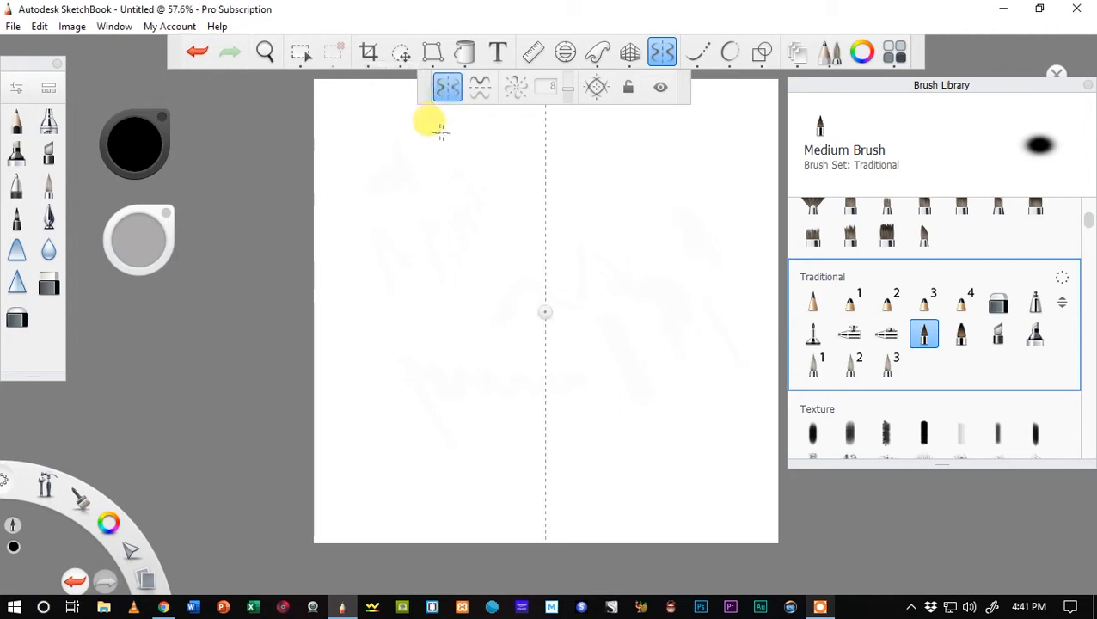
mouse_move(514, 197)
left_mouse_down()
mouse_move(530, 168)
mouse_move(519, 296)
left_mouse_up()
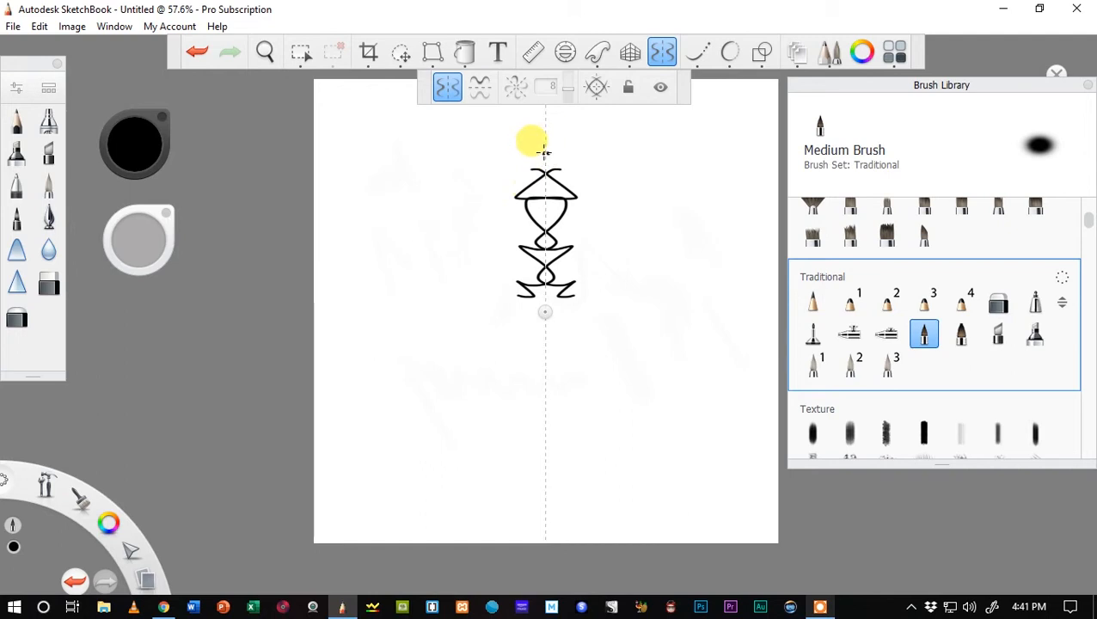
mouse_move(543, 151)
left_mouse_down()
mouse_move(432, 185)
mouse_move(443, 239)
left_mouse_up()
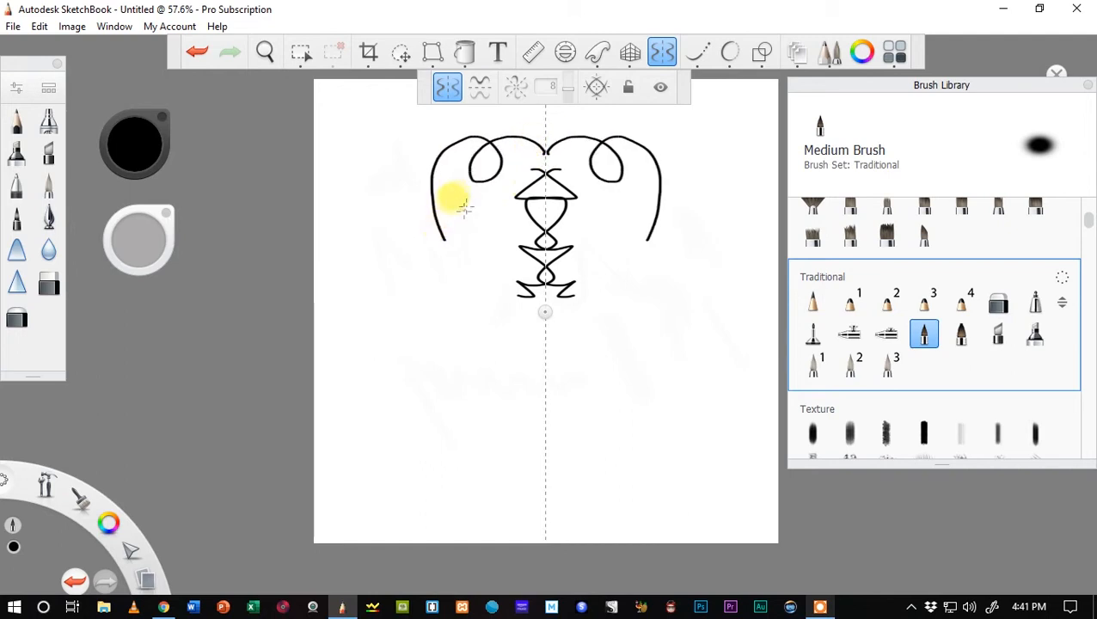
- Draw a zigzag mirrored across only the horizontal axis, and large loops around the center mirrored across both axes
left_click(446, 88)
left_click(475, 93)
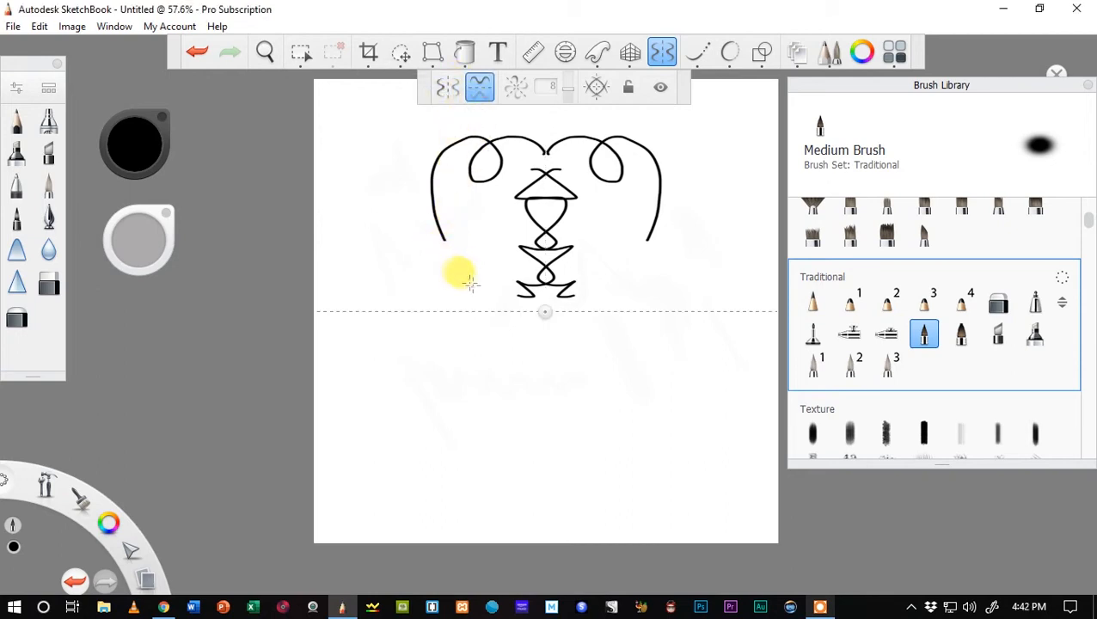
mouse_move(468, 284)
left_mouse_down()
mouse_move(496, 346)
mouse_move(522, 294)
mouse_move(544, 333)
mouse_move(578, 314)
mouse_move(593, 341)
mouse_move(617, 350)
mouse_move(640, 298)
mouse_move(645, 358)
left_mouse_up()
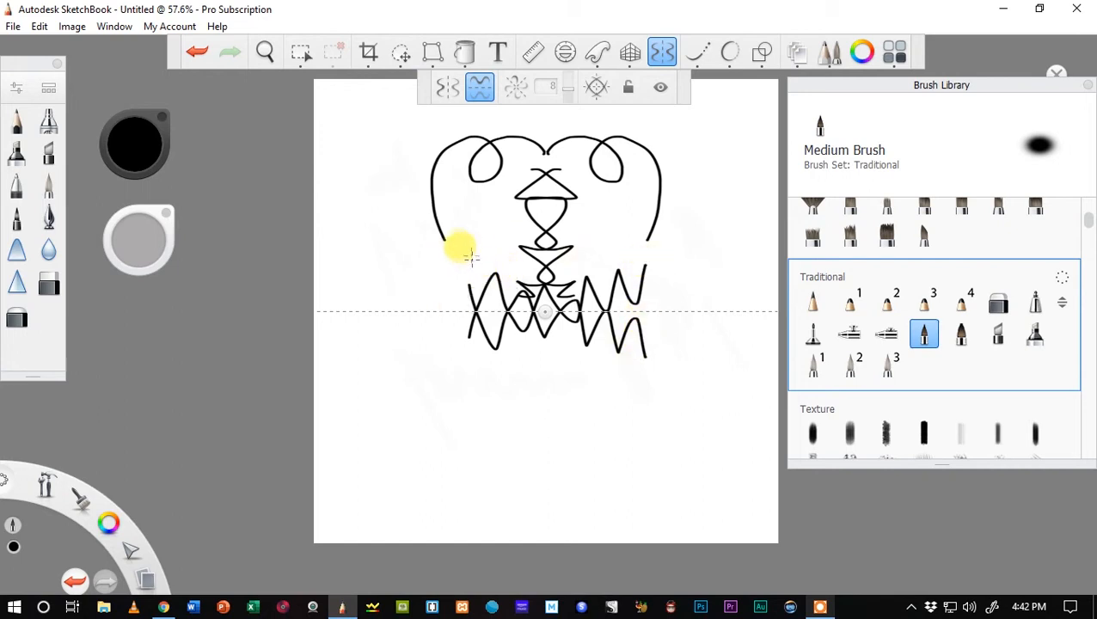
left_click(447, 87)
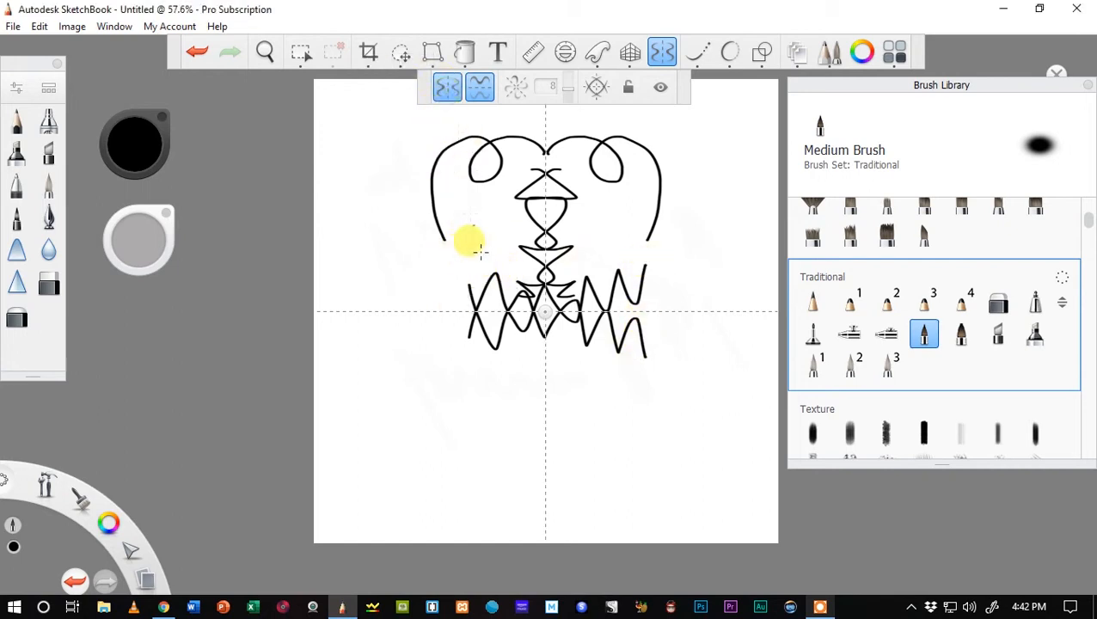
mouse_move(543, 297)
left_mouse_down()
mouse_move(620, 333)
mouse_move(543, 183)
mouse_move(416, 318)
mouse_move(581, 416)
mouse_move(501, 147)
left_mouse_up()
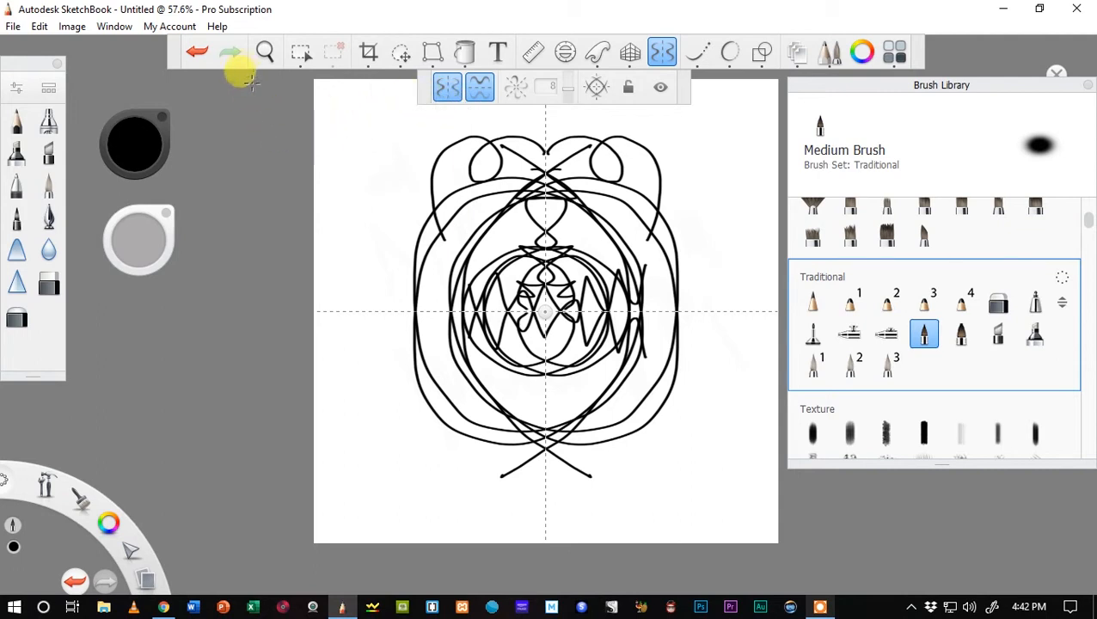
- Undo all the mirrored strokes, and turn off both the vertical and horizontal symmetry axes
left_click(196, 53)
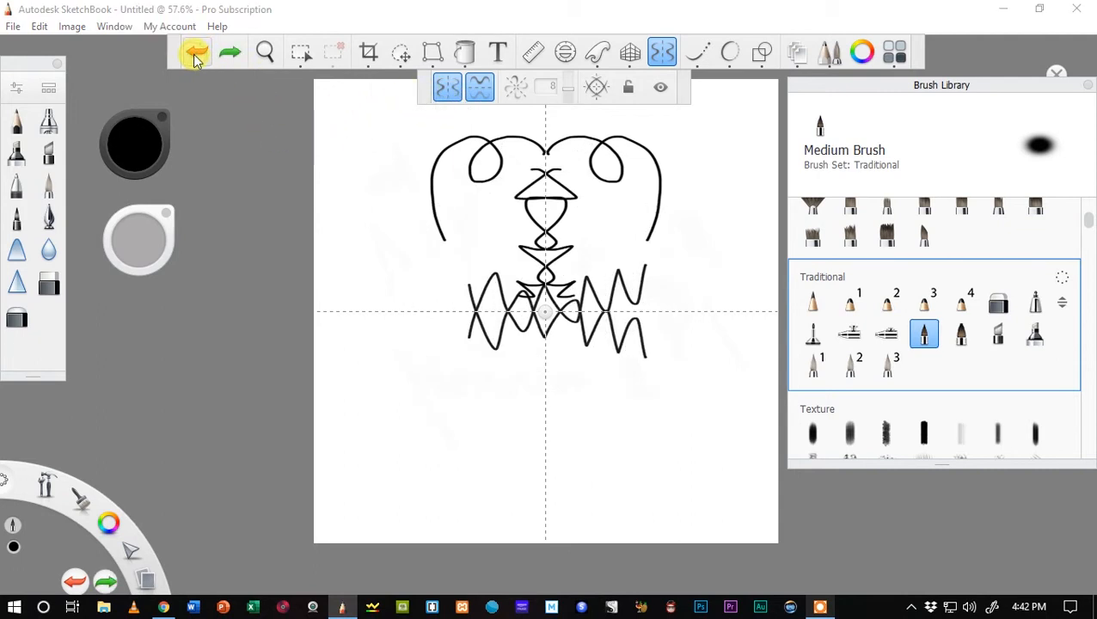
left_click(196, 55)
left_click(196, 53)
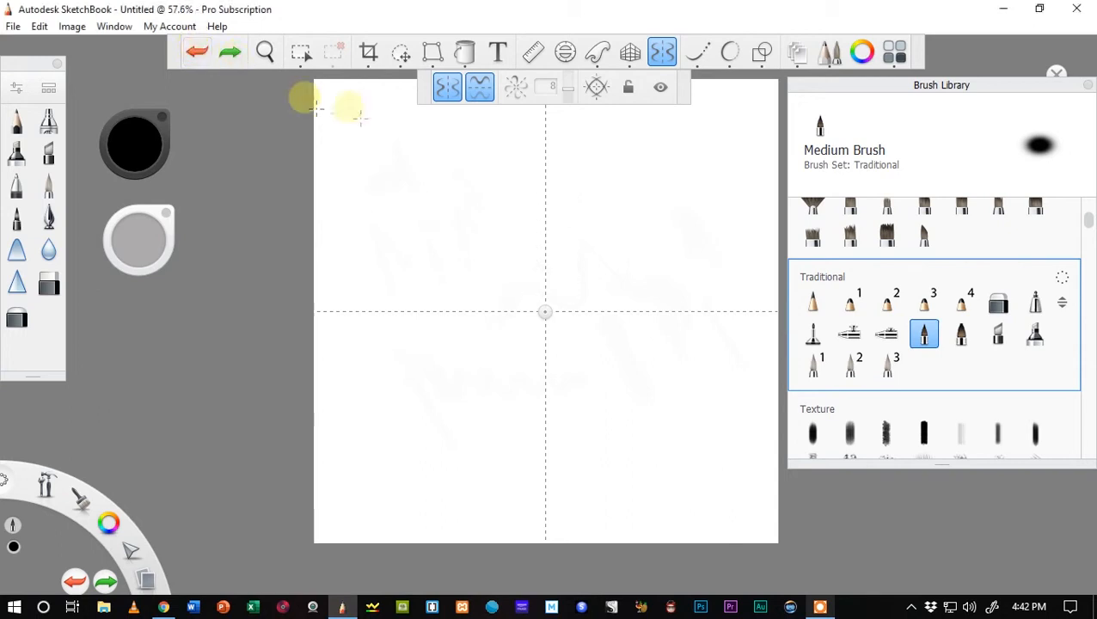
left_click(446, 87)
left_click(479, 88)
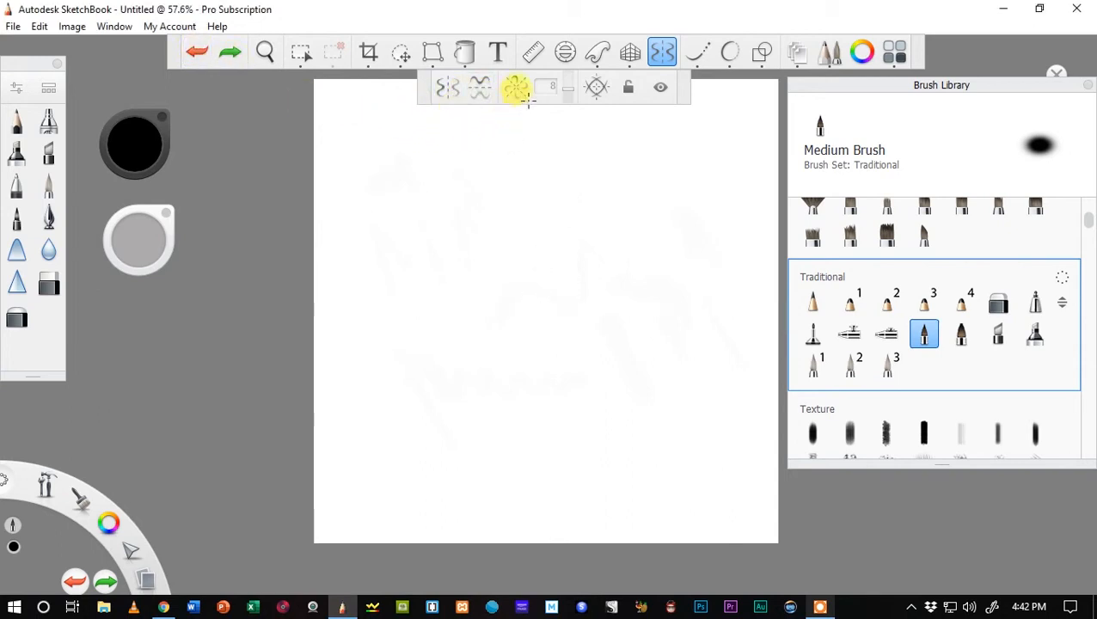
- Turn on radial symmetry, and set it to 8 sectors after trying 9 and 16
left_click(516, 89)
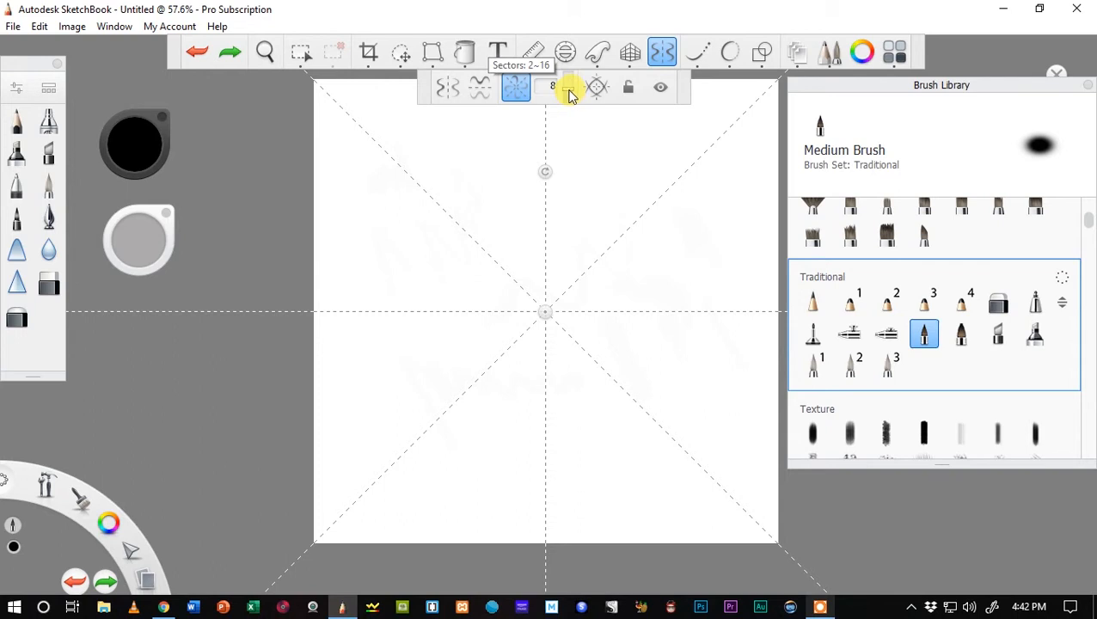
left_click_drag(568, 91, 567, 98)
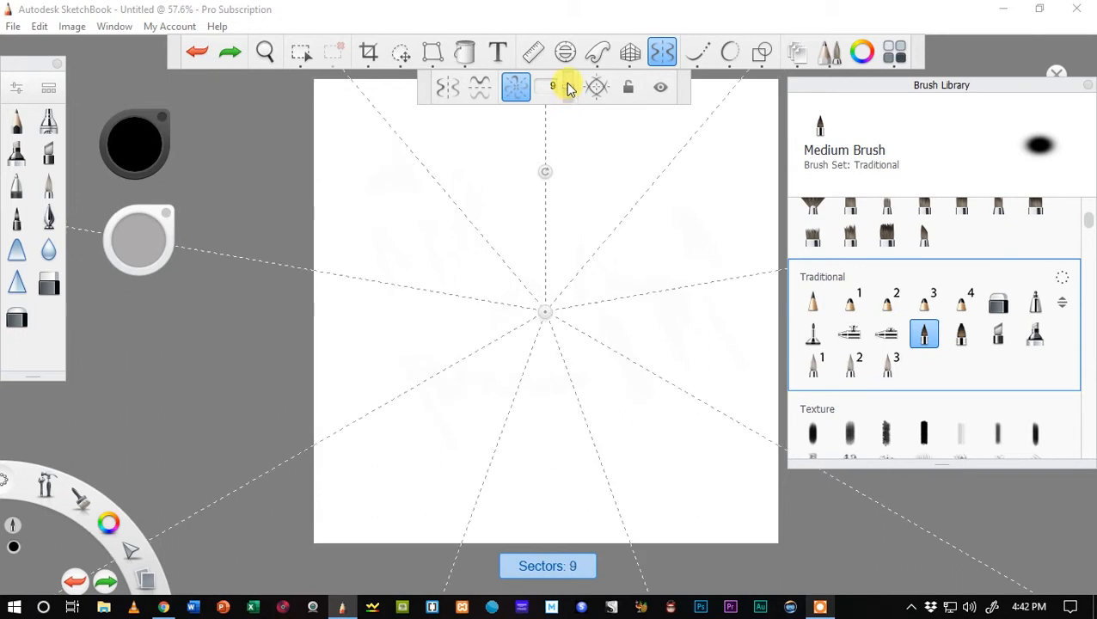
left_click_drag(568, 88, 572, 58)
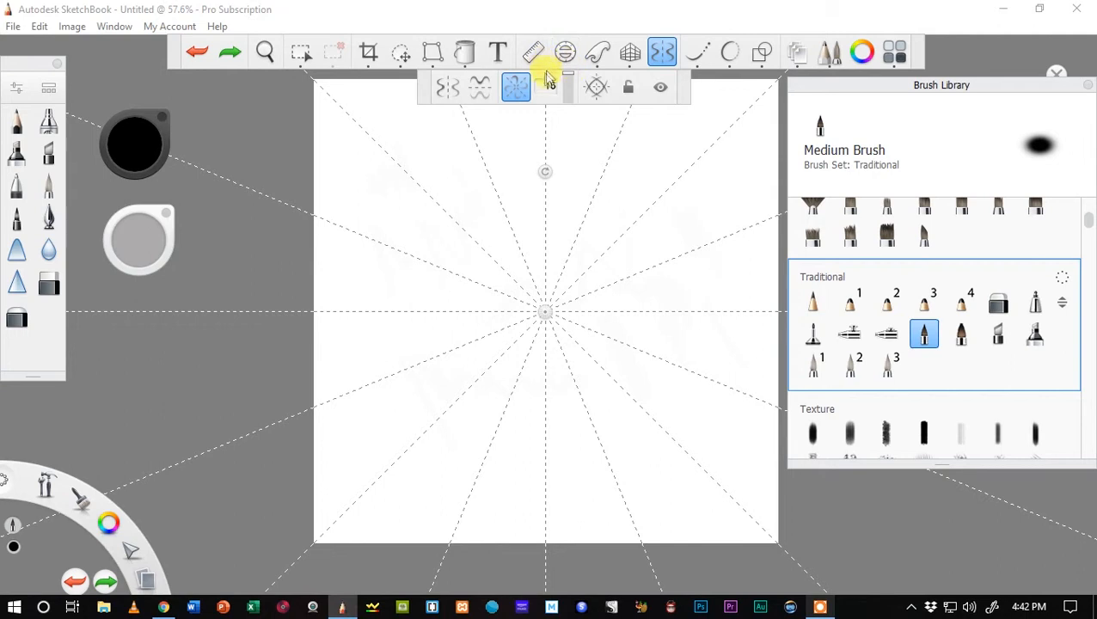
left_click_drag(569, 80, 568, 90)
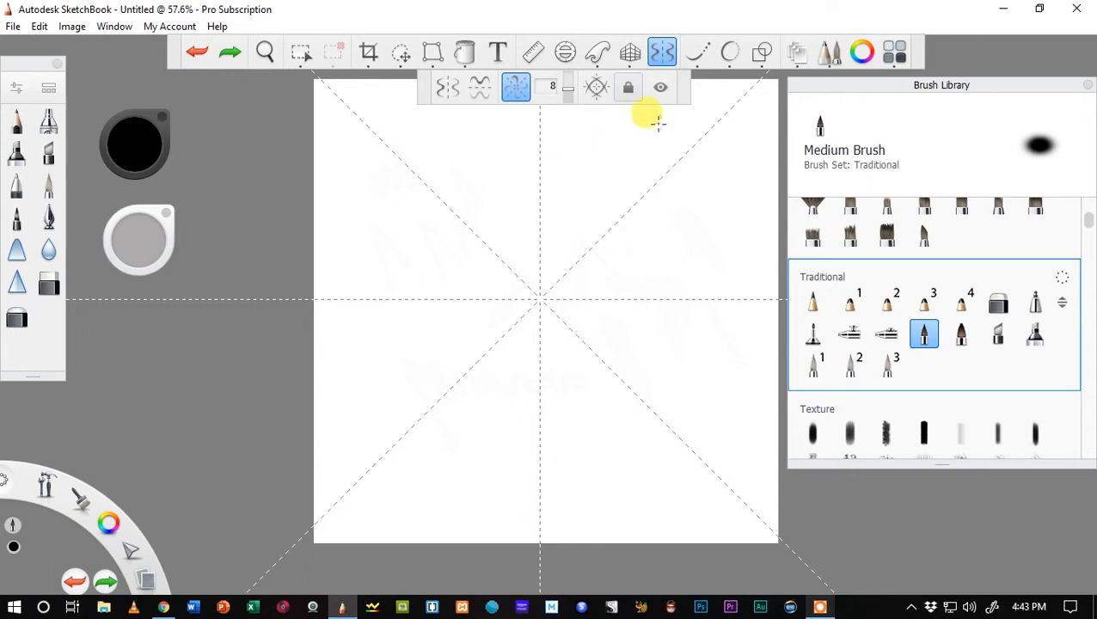
- Hide and show the symmetry guide lines again, and draw a swirl of curved petals around the radial center
left_click(659, 90)
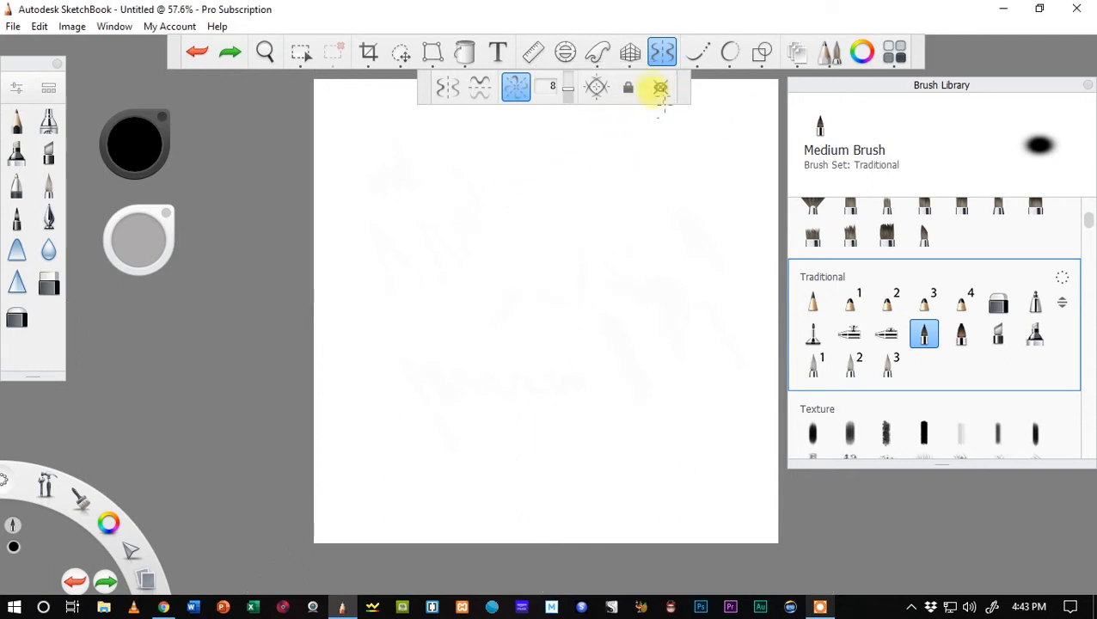
left_click(661, 88)
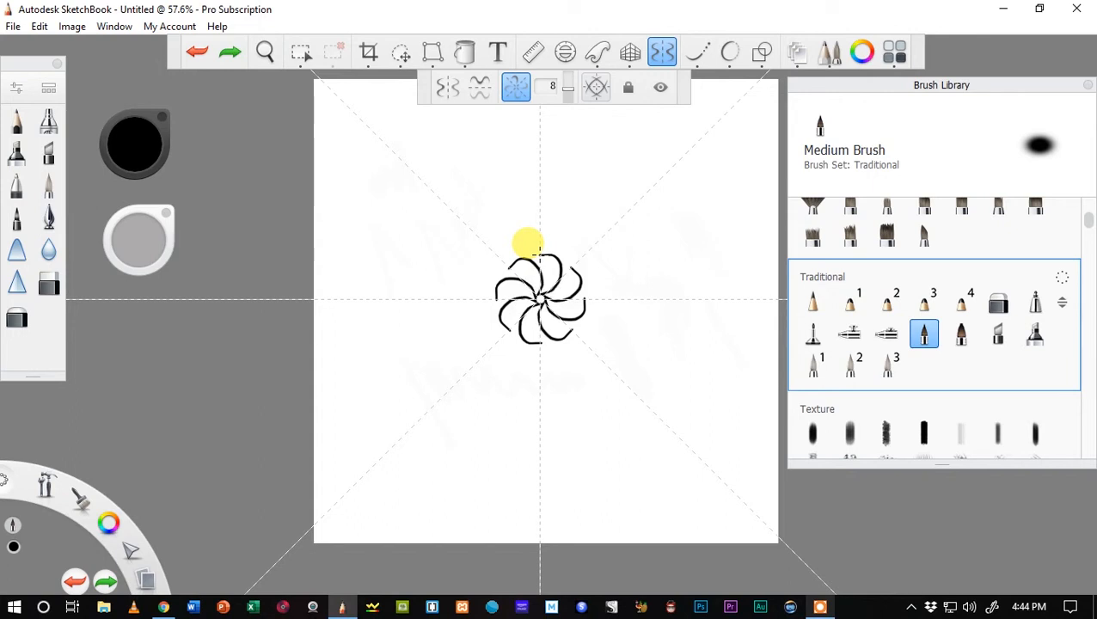
left_click_drag(507, 289, 497, 274)
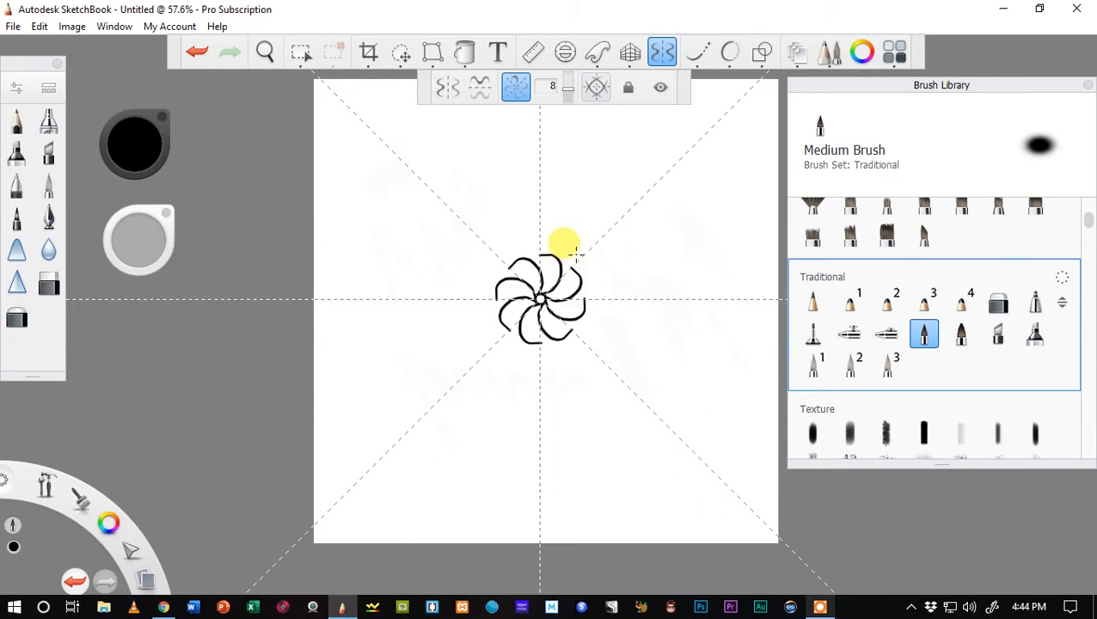
scroll(574, 249, "up", 4)
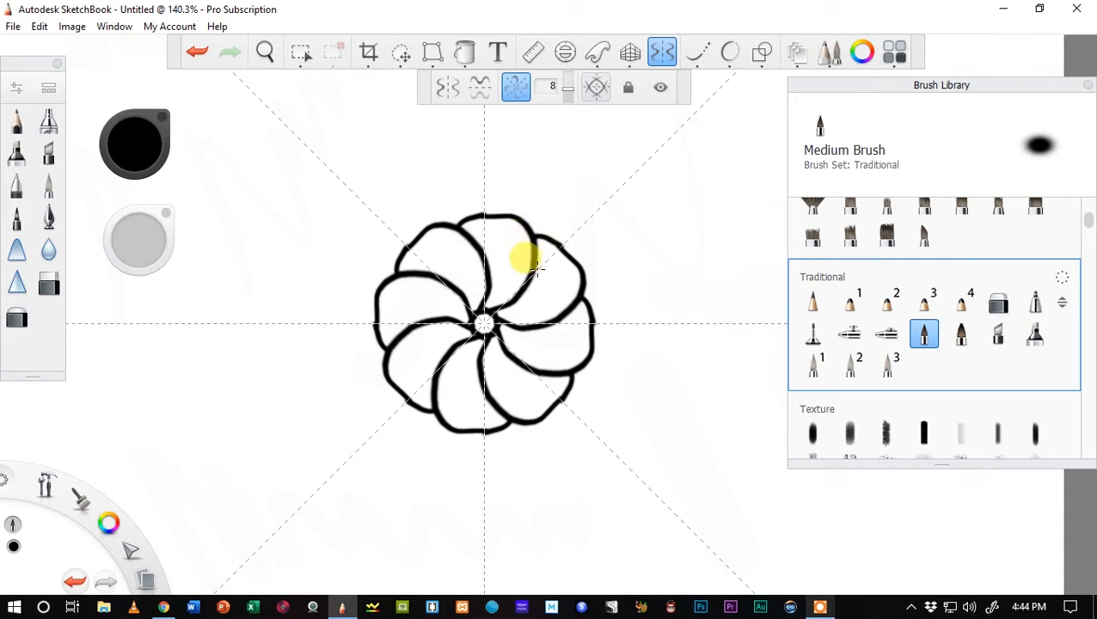
scroll(679, 206, "down", 1)
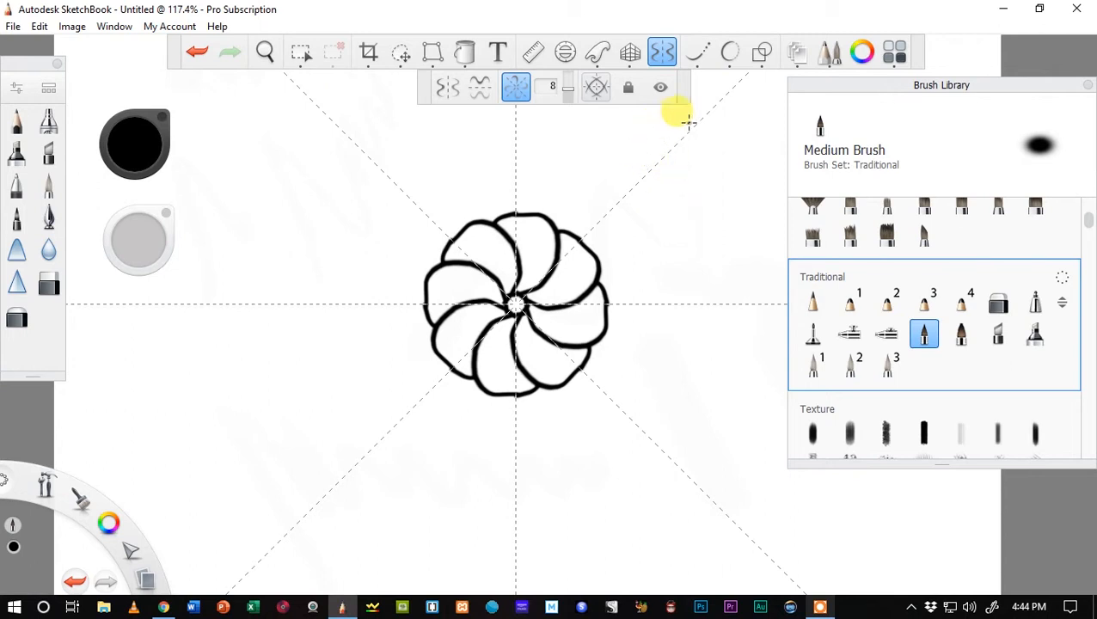
- Enable Predictive Stroke, and draw a ring of smooth rounded petals around the central swirl
left_click(696, 55)
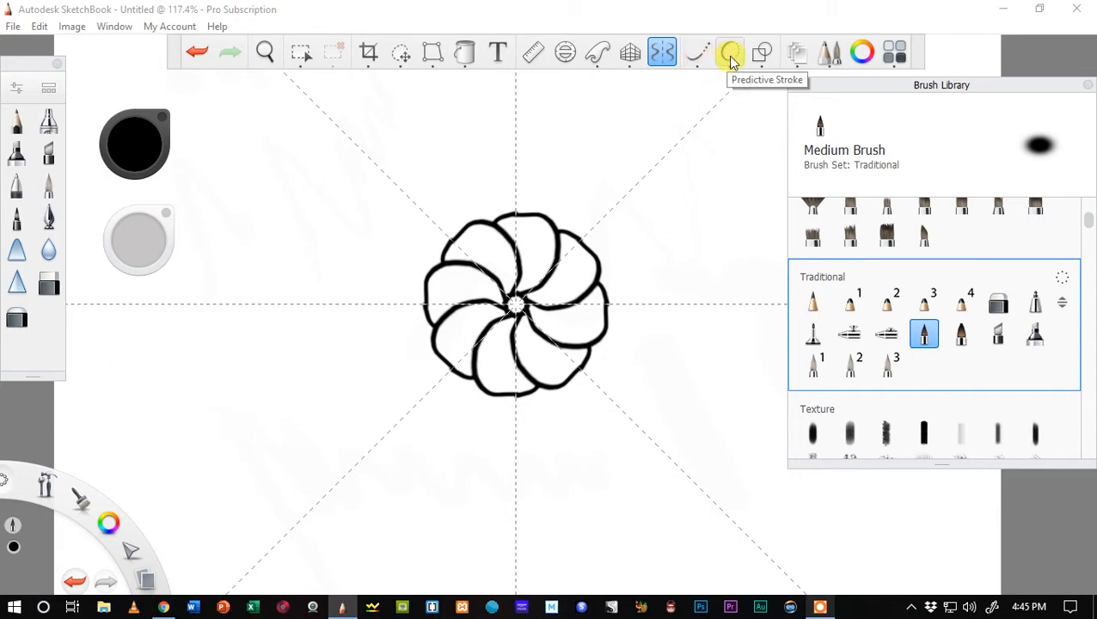
left_click(731, 61)
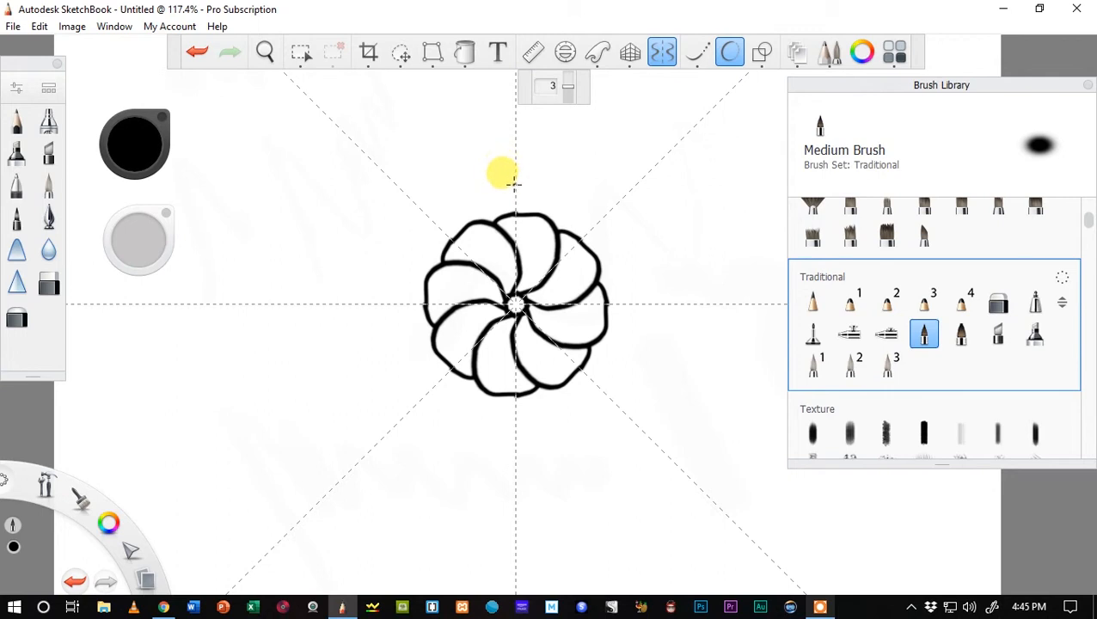
left_click_drag(513, 182, 487, 158)
mouse_move(468, 164)
left_mouse_down()
mouse_move(444, 195)
mouse_move(452, 237)
left_mouse_up()
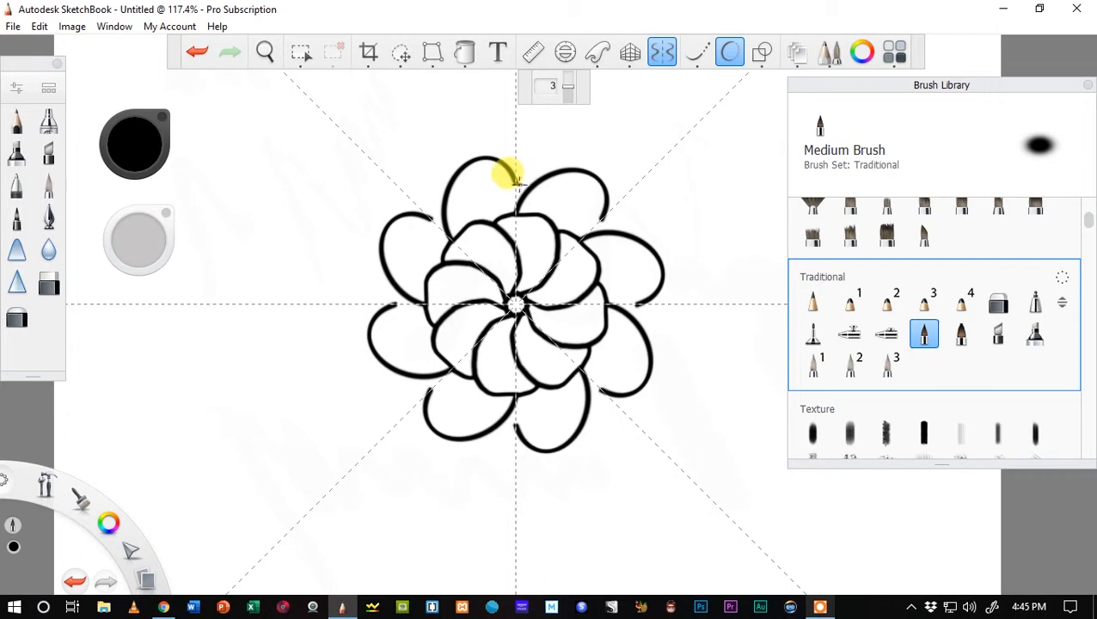
left_click_drag(513, 181, 514, 182)
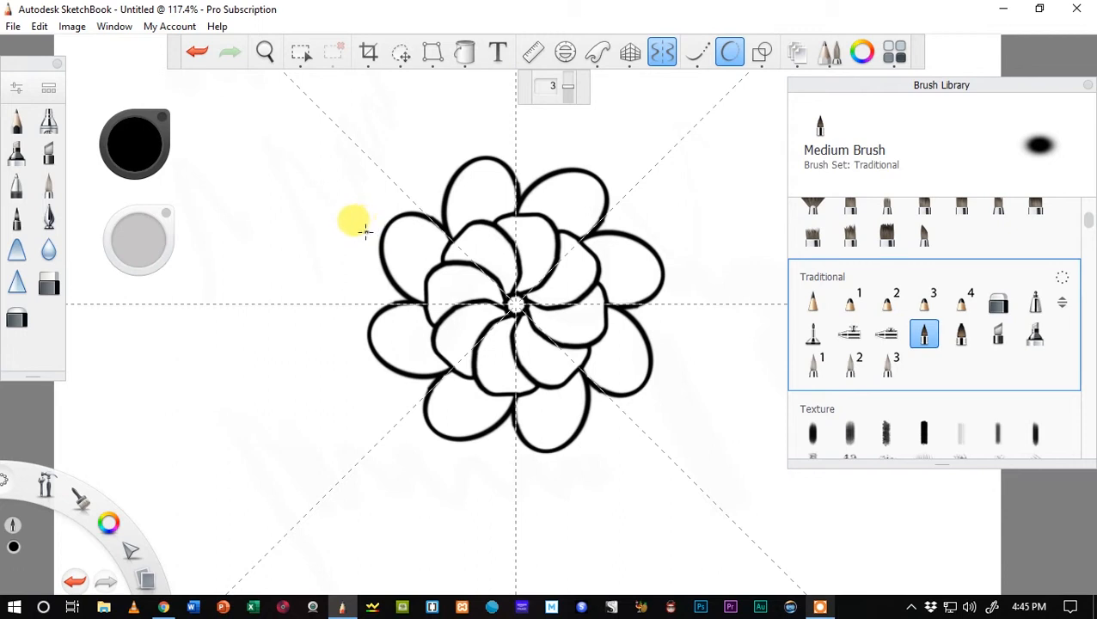
- Add a ring of overlapping curved arcs around the petals, and surround it with an angular eight-sided outer border
mouse_move(362, 232)
left_mouse_down()
mouse_move(380, 190)
mouse_move(427, 152)
mouse_move(446, 142)
mouse_move(361, 231)
mouse_move(489, 157)
left_mouse_up()
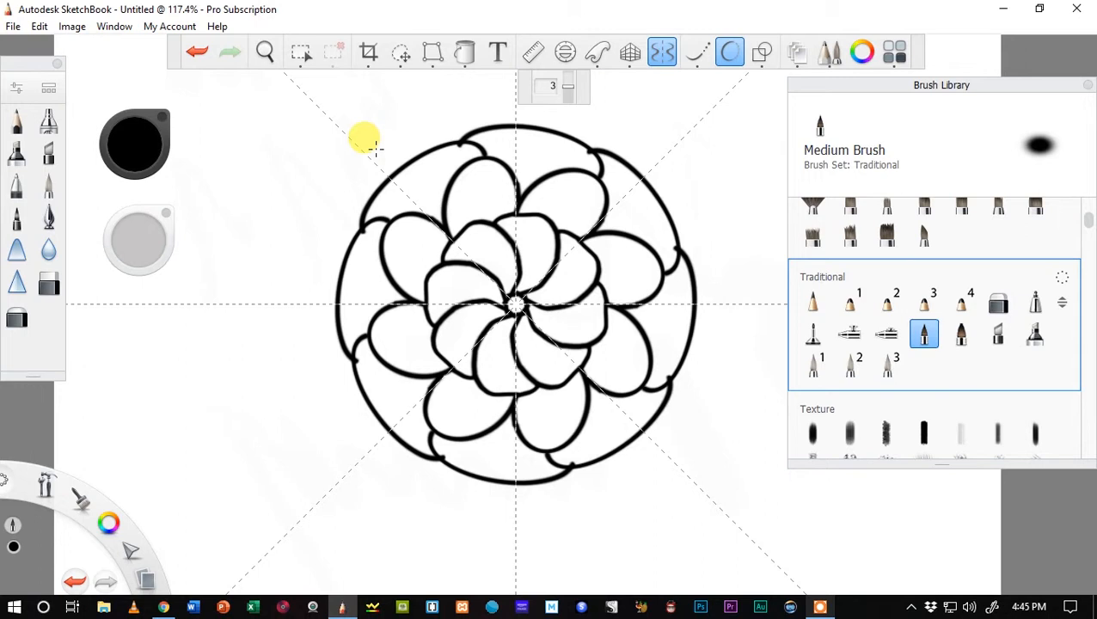
scroll(377, 142, "down", 2)
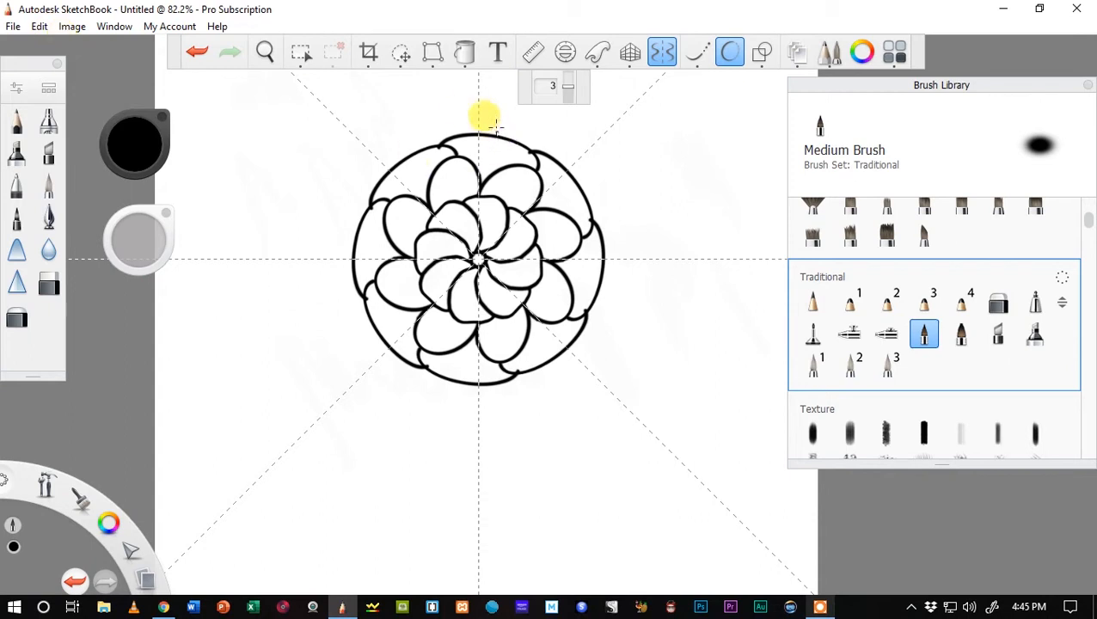
left_click_drag(479, 105, 584, 142)
mouse_move(478, 104)
left_mouse_down()
mouse_move(496, 132)
mouse_move(582, 186)
left_mouse_up()
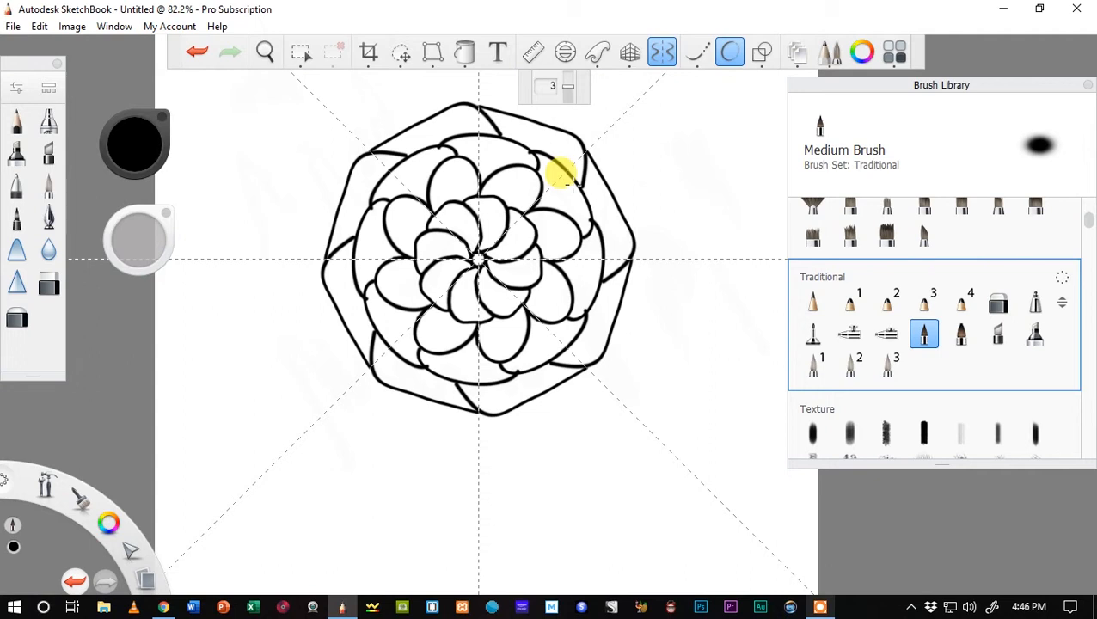
- Zoom out and pan the canvas to center the flower mandala in view
scroll(569, 215, "down", 2)
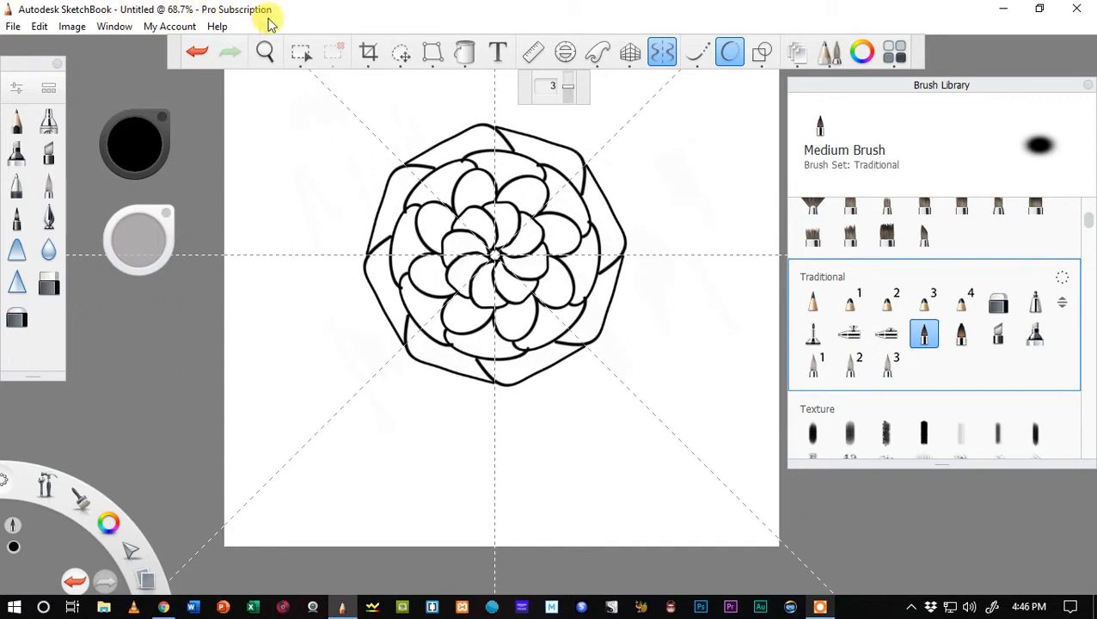
left_click(263, 60)
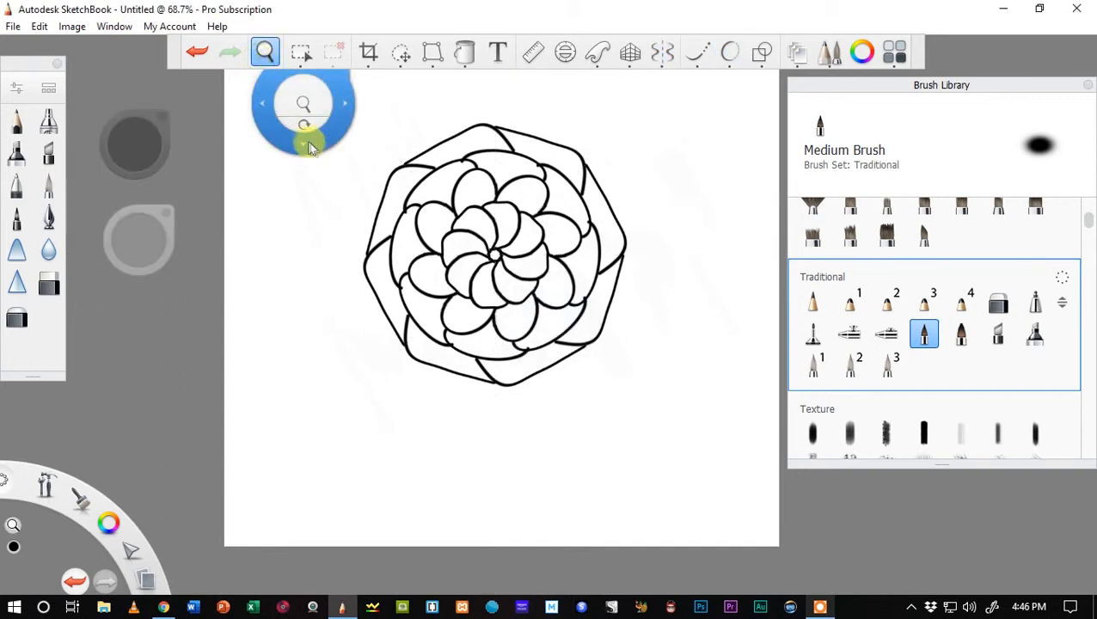
left_click_drag(316, 187, 349, 253)
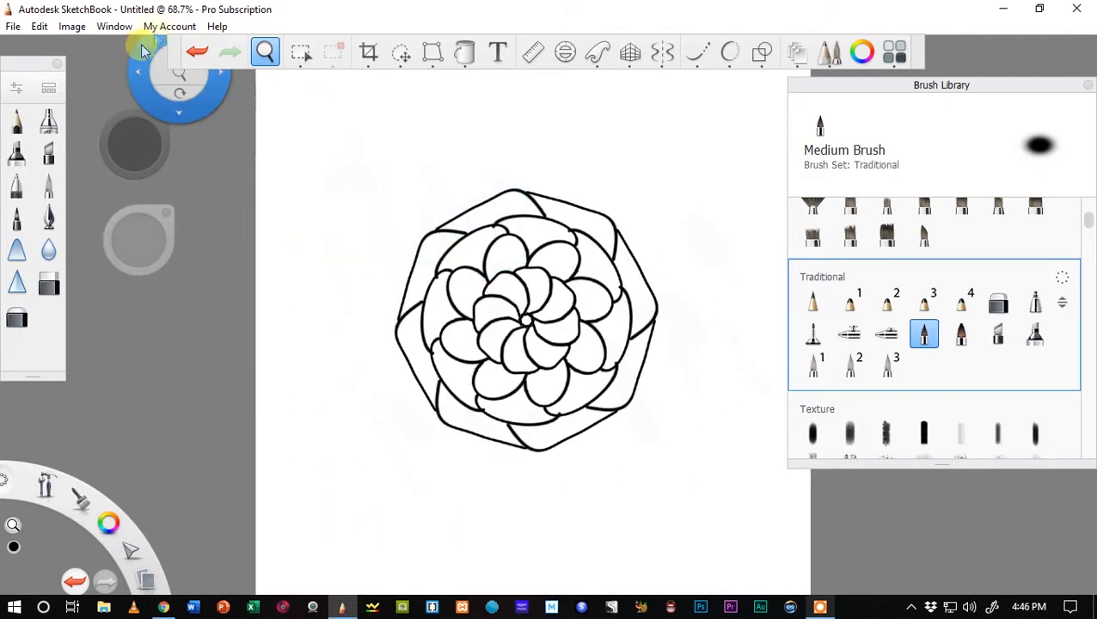
- Turn on radial symmetry and Predictive Stroke, and draw a ring of wavy-edged petals around the angular outer border
left_click(267, 52)
scroll(323, 152, "down", 1)
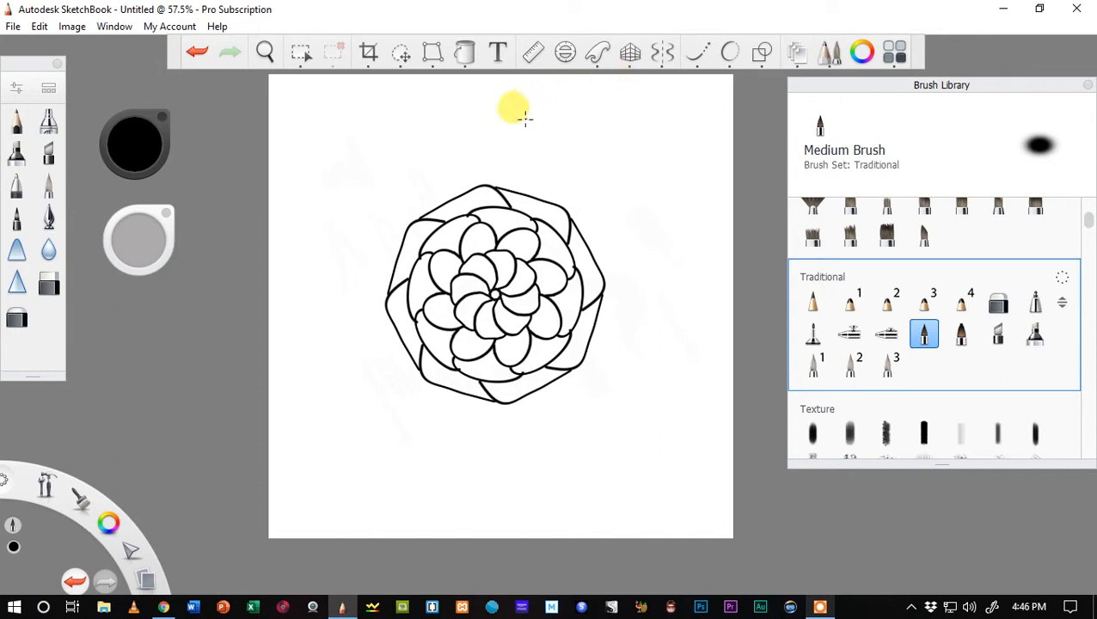
left_click(662, 52)
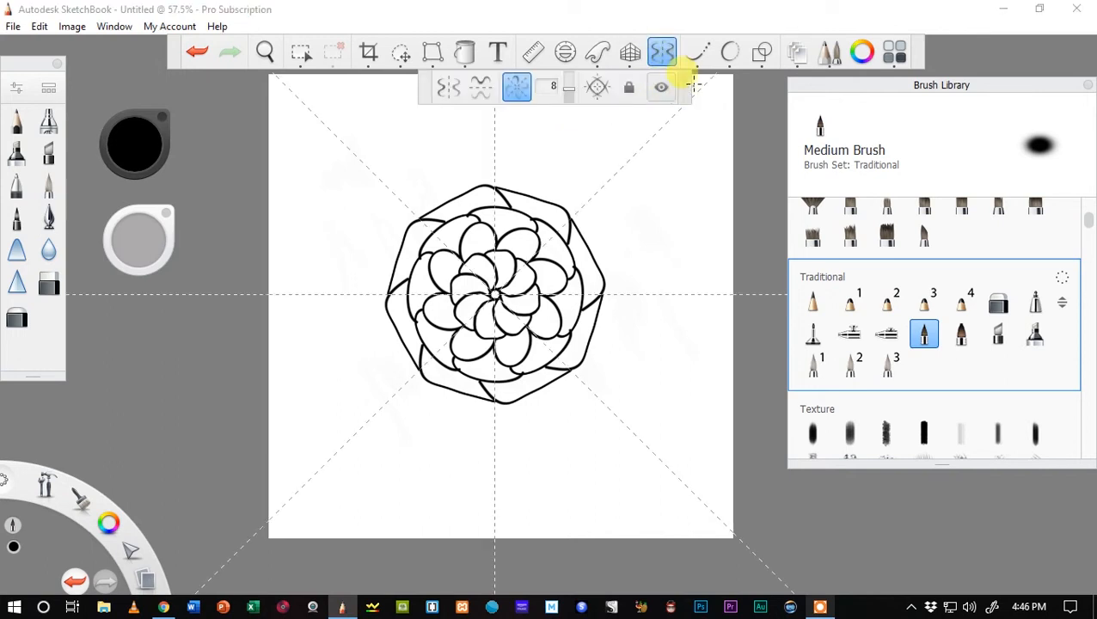
left_click(729, 59)
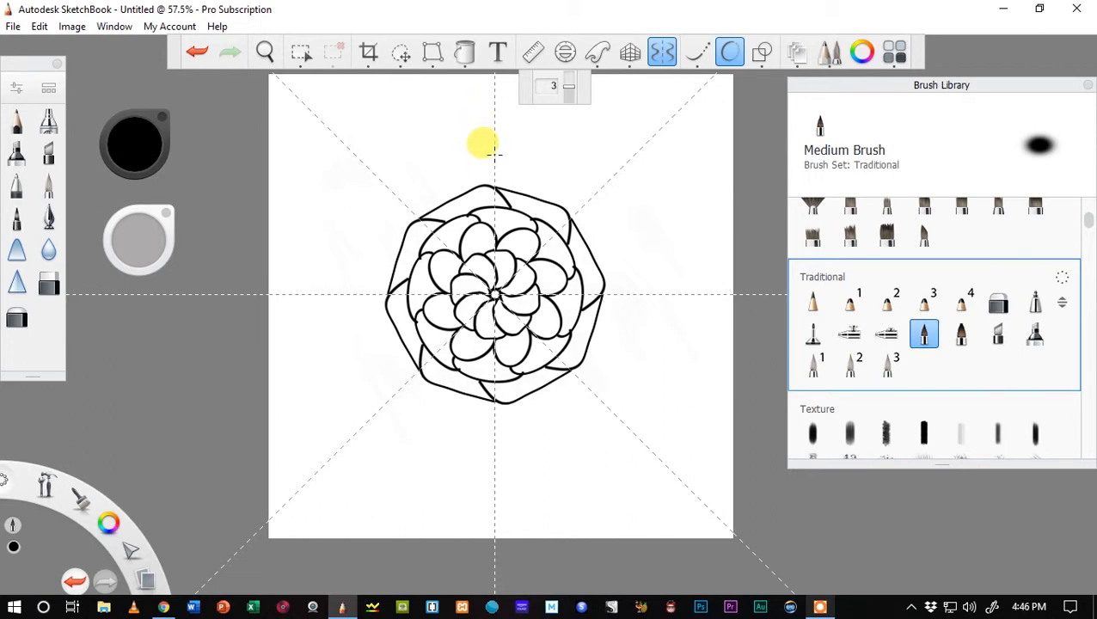
mouse_move(494, 155)
left_mouse_down()
mouse_move(512, 152)
mouse_move(548, 177)
left_mouse_up()
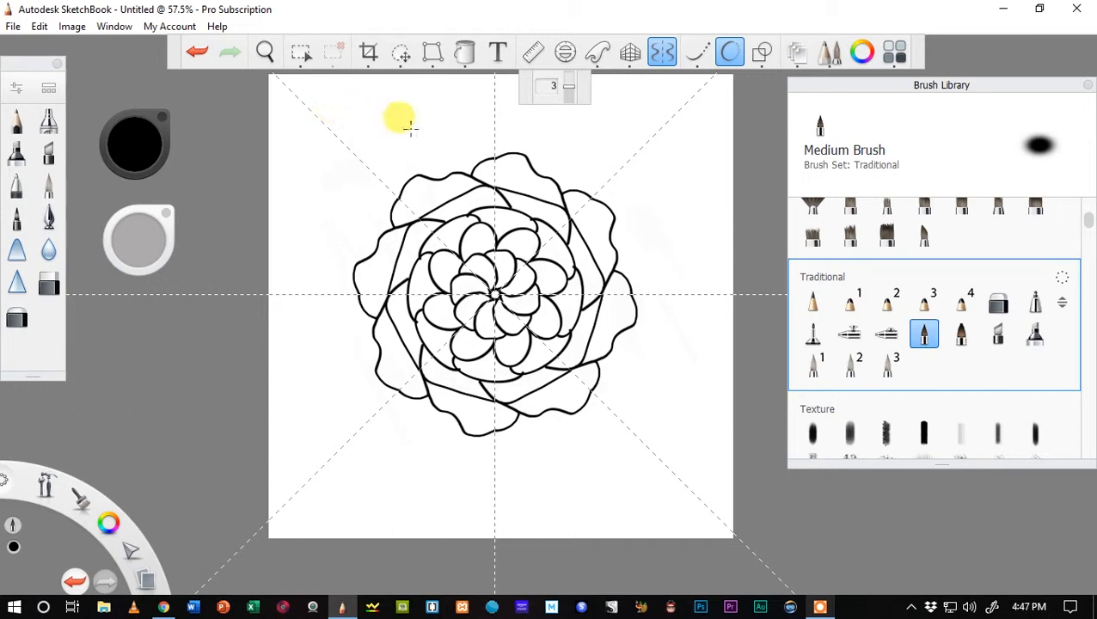
- Turn off symmetry and Predictive Stroke for the finished flower outline
left_click(666, 53)
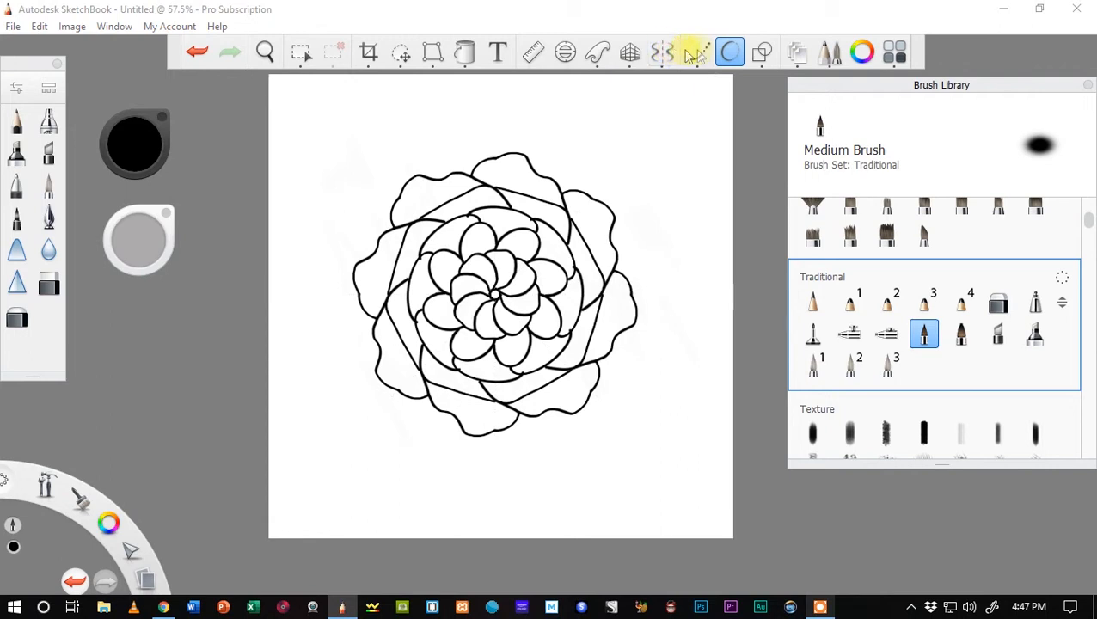
left_click(728, 60)
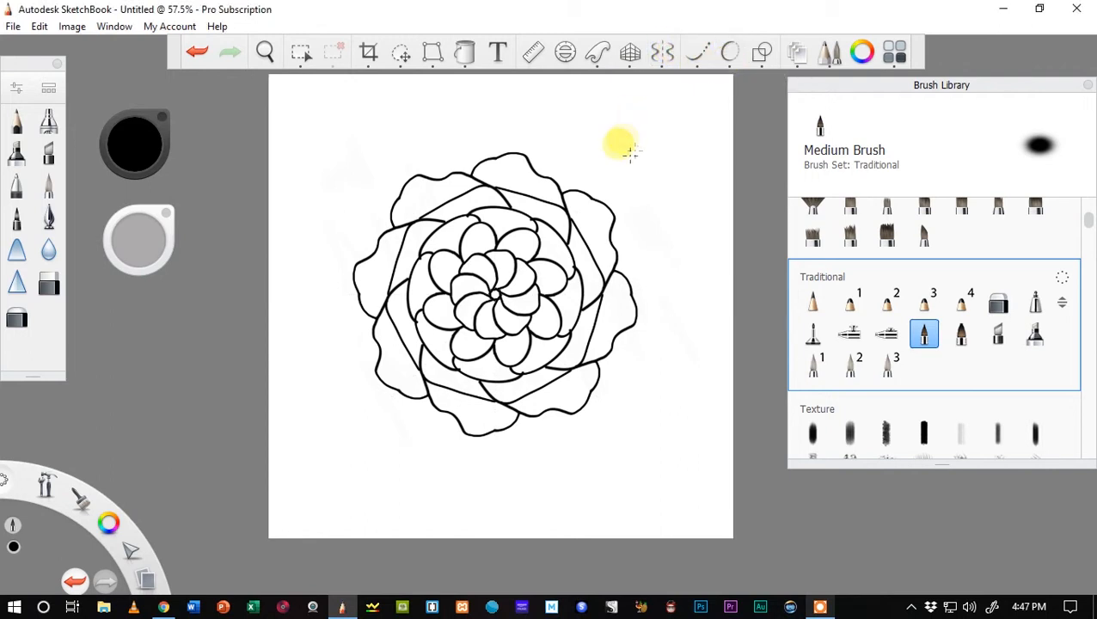
scroll(494, 239, "up", 2)
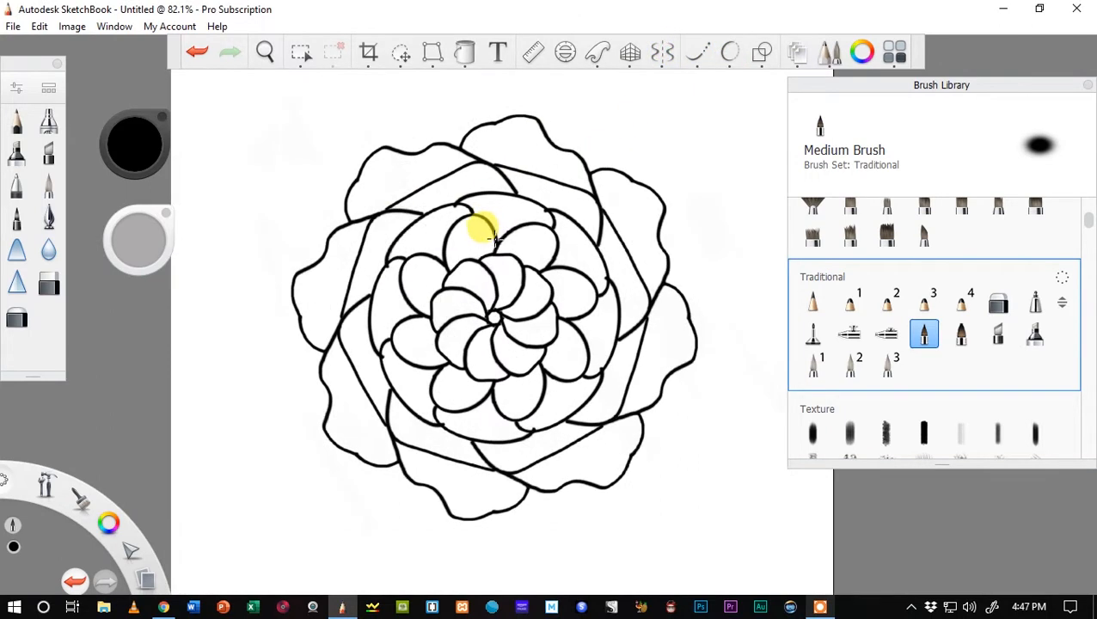
scroll(494, 239, "up", 1)
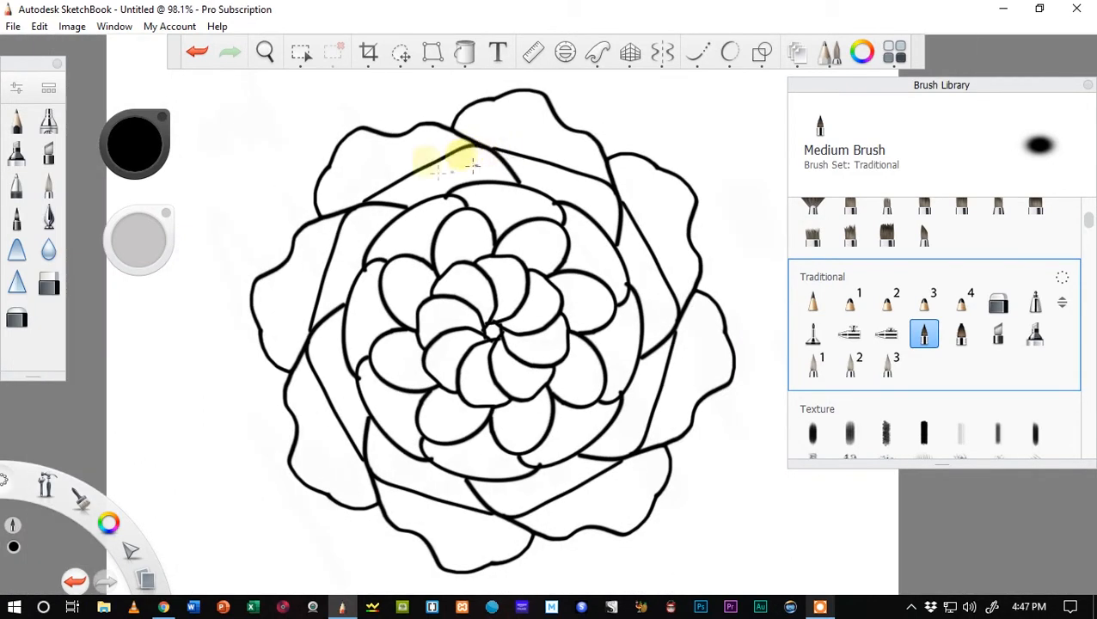
scroll(472, 163, "down", 2)
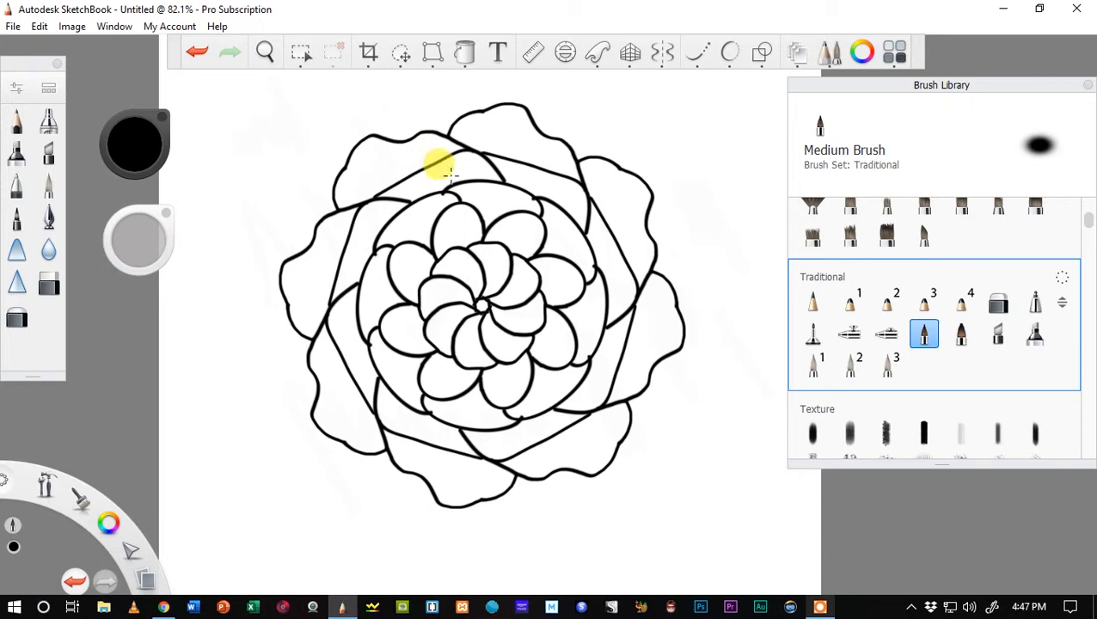
scroll(449, 172, "up", 4)
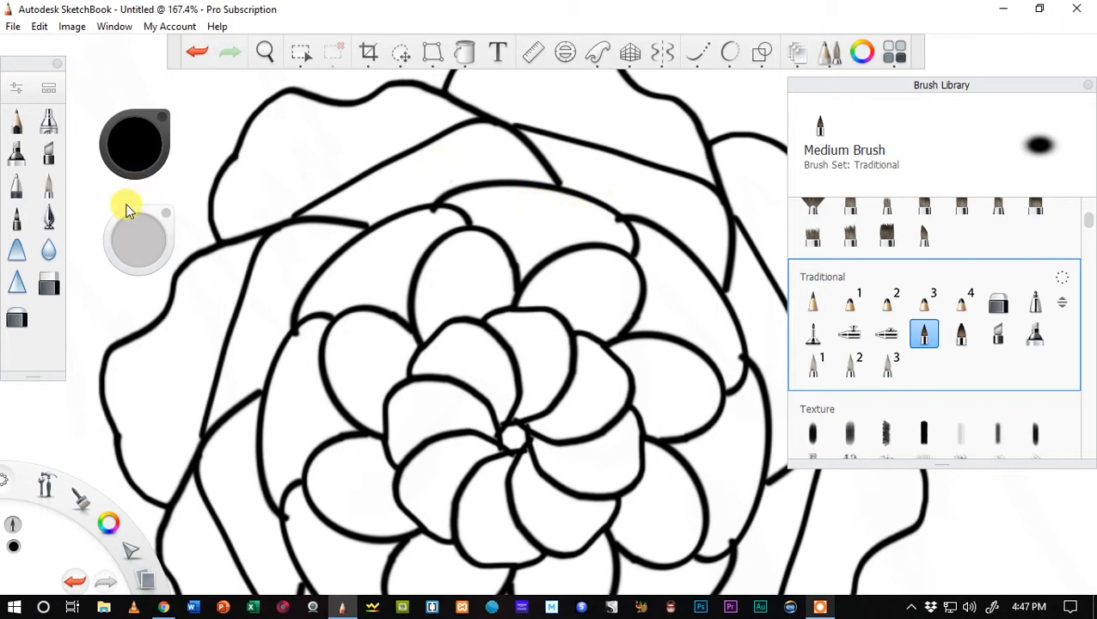
- Switch to the Hard Eraser and undo its oversized trial strokes
left_click(49, 283)
mouse_move(69, 249)
left_mouse_down()
mouse_move(67, 191)
mouse_move(384, 213)
mouse_move(420, 225)
mouse_move(306, 225)
mouse_move(531, 286)
mouse_move(233, 252)
left_mouse_up()
key("ctrl+z")
key("ctrl+z")
key("ctrl+z")
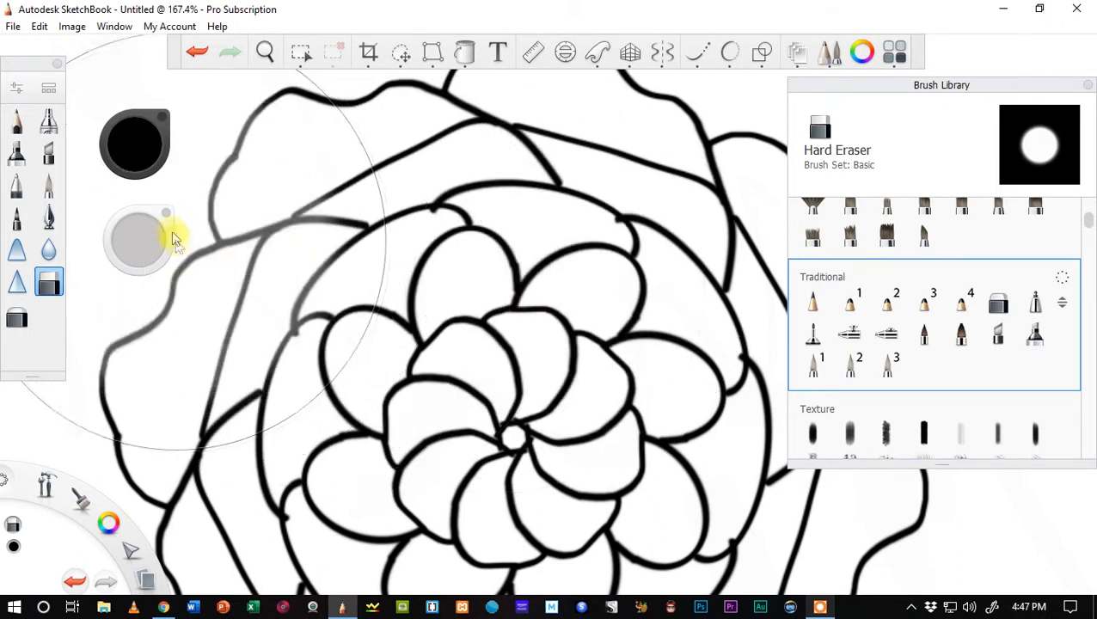
- Shrink the Hard Eraser to a small tip with the brush puck, and move the puck back below the color puck
mouse_move(149, 210)
left_mouse_down()
mouse_move(693, 167)
mouse_move(688, 196)
mouse_move(196, 184)
mouse_move(6, 215)
left_mouse_up()
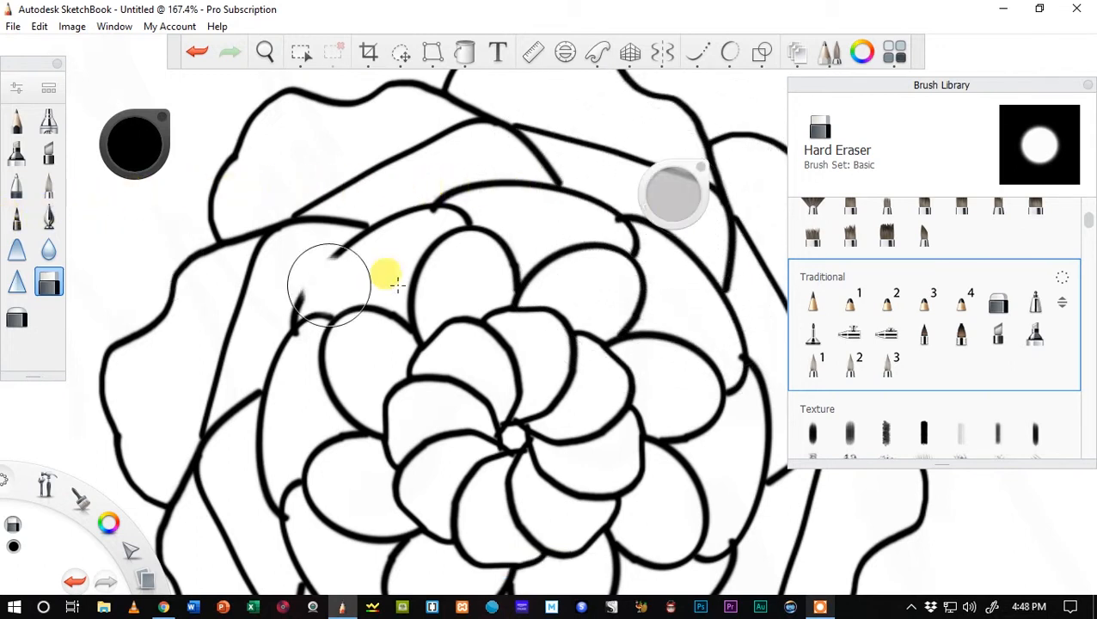
mouse_move(655, 203)
left_mouse_down()
mouse_move(661, 196)
mouse_move(542, 199)
mouse_move(571, 211)
left_mouse_up()
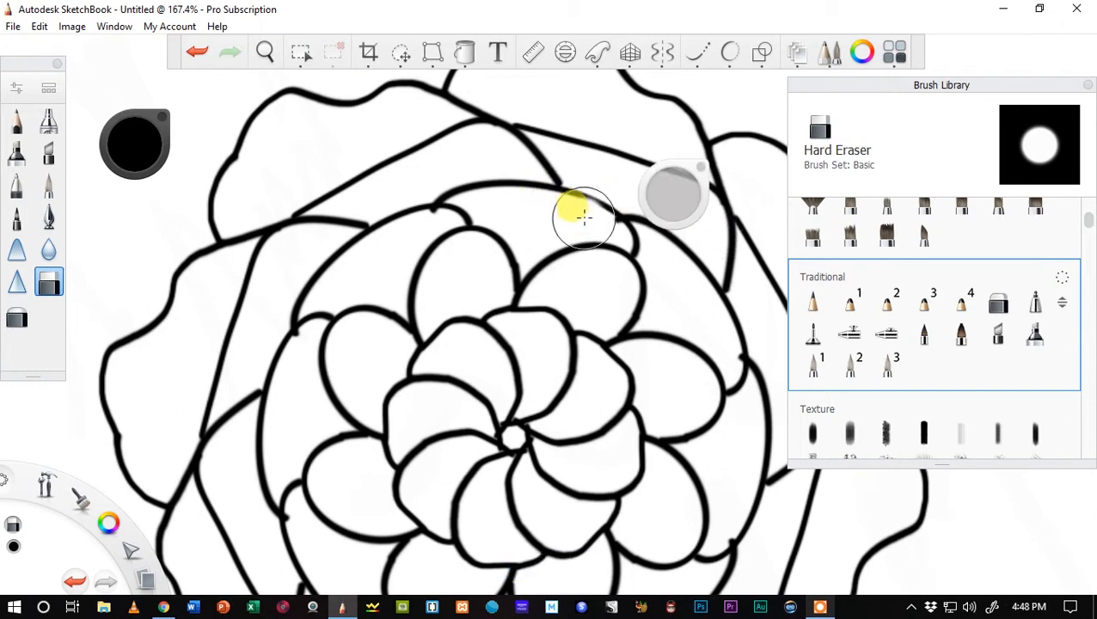
mouse_move(674, 181)
left_mouse_down()
mouse_move(454, 165)
mouse_move(539, 194)
left_mouse_up()
left_click_drag(679, 193, 668, 193)
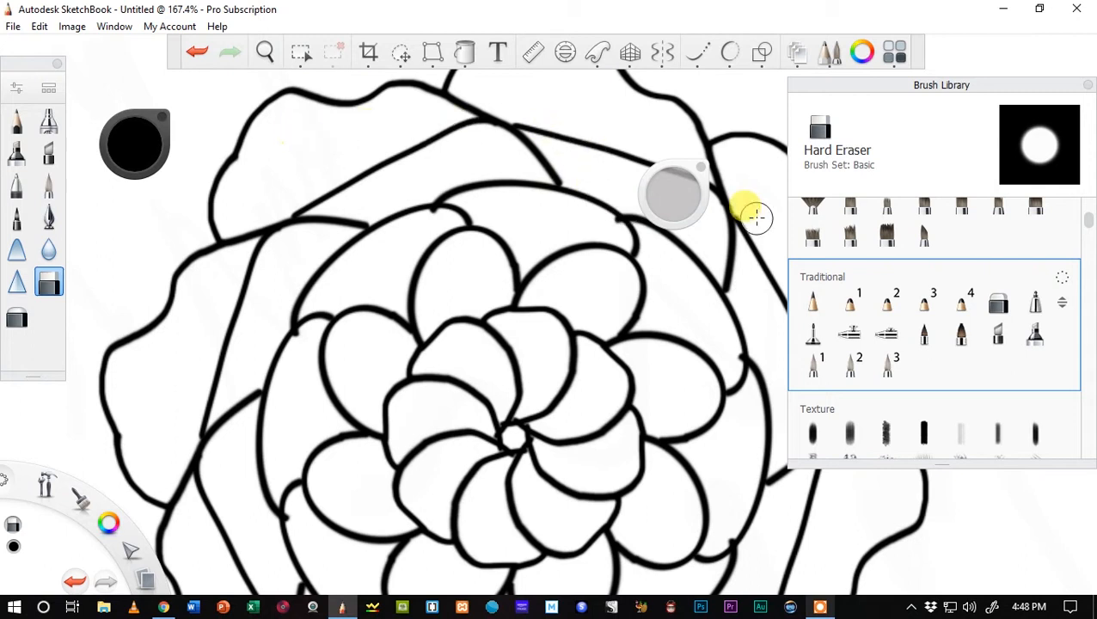
mouse_move(676, 169)
left_mouse_down()
mouse_move(289, 208)
mouse_move(142, 202)
left_mouse_up()
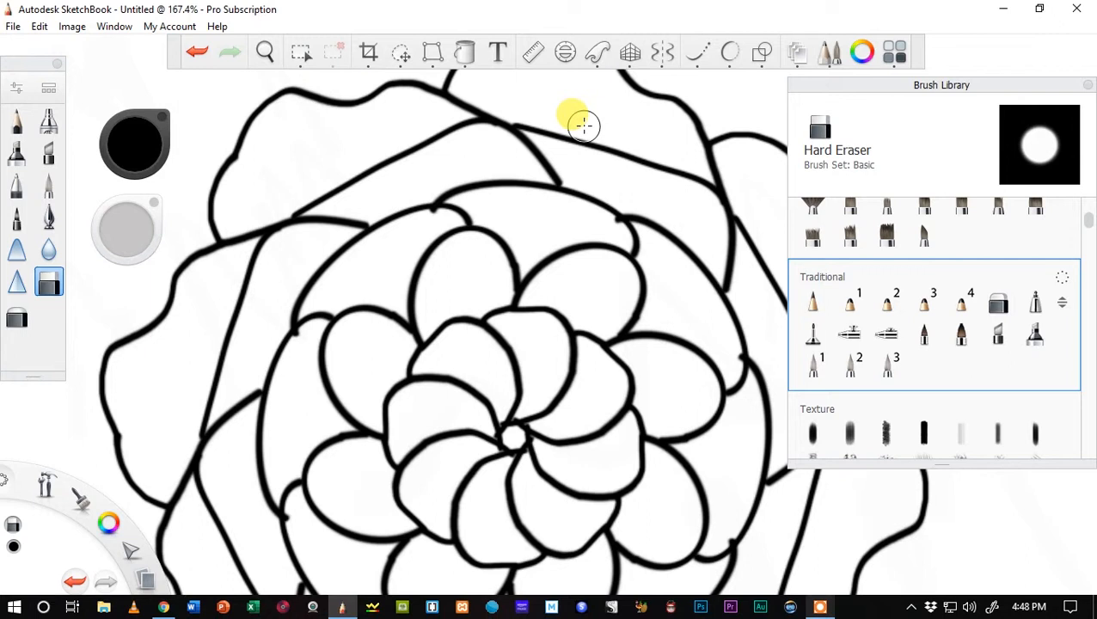
- Erase the stray line ends around the arcs and petals, turning on eight-section radial symmetry to clean all sections together
mouse_move(514, 298)
left_mouse_down()
mouse_move(537, 272)
mouse_move(587, 252)
left_mouse_up()
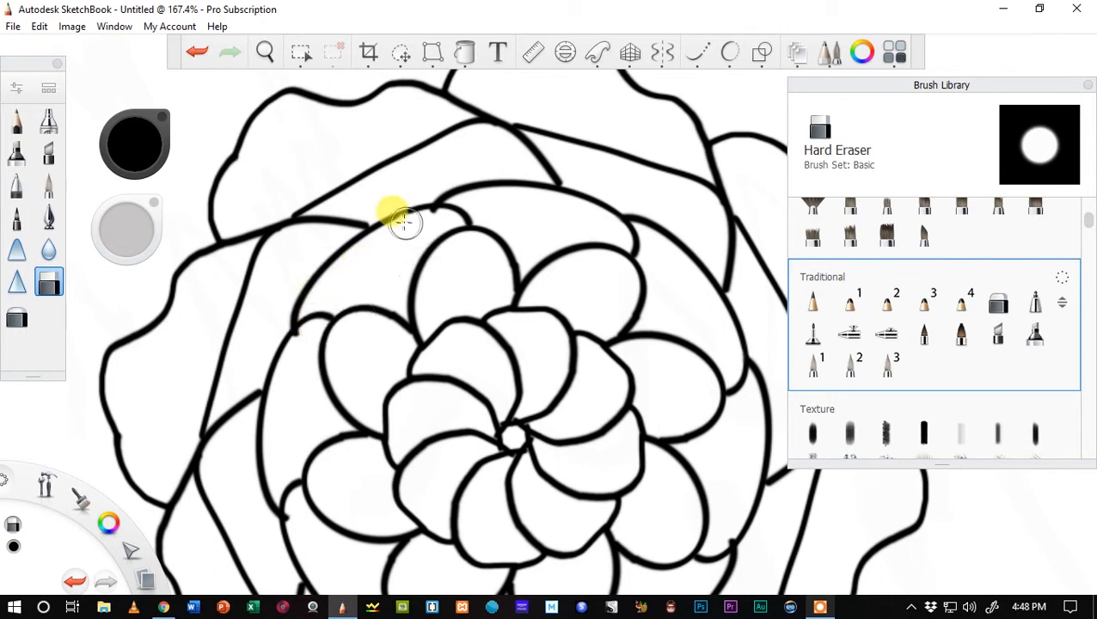
left_click(657, 53)
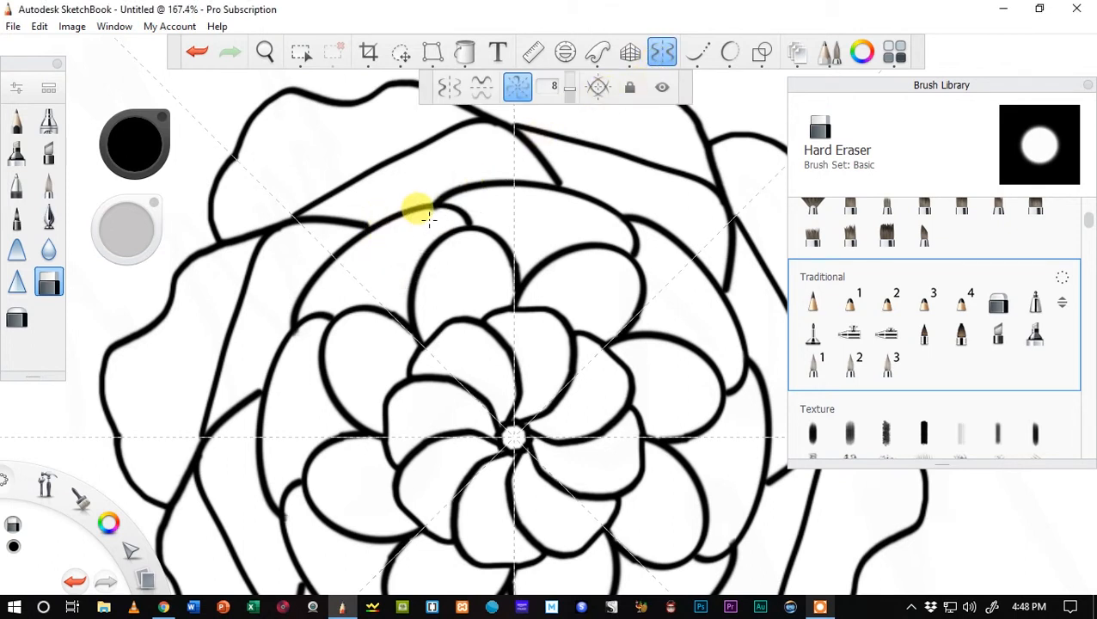
mouse_move(429, 219)
left_mouse_down()
mouse_move(368, 332)
mouse_move(309, 332)
mouse_move(444, 289)
left_mouse_up()
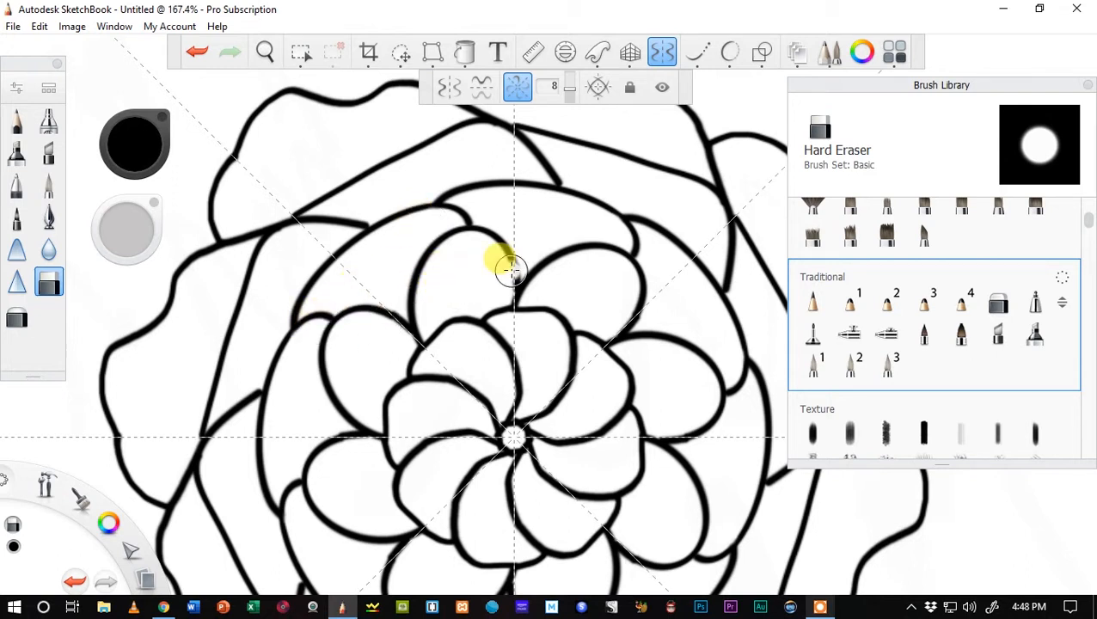
scroll(509, 273, "down", 4)
scroll(509, 273, "down", 1)
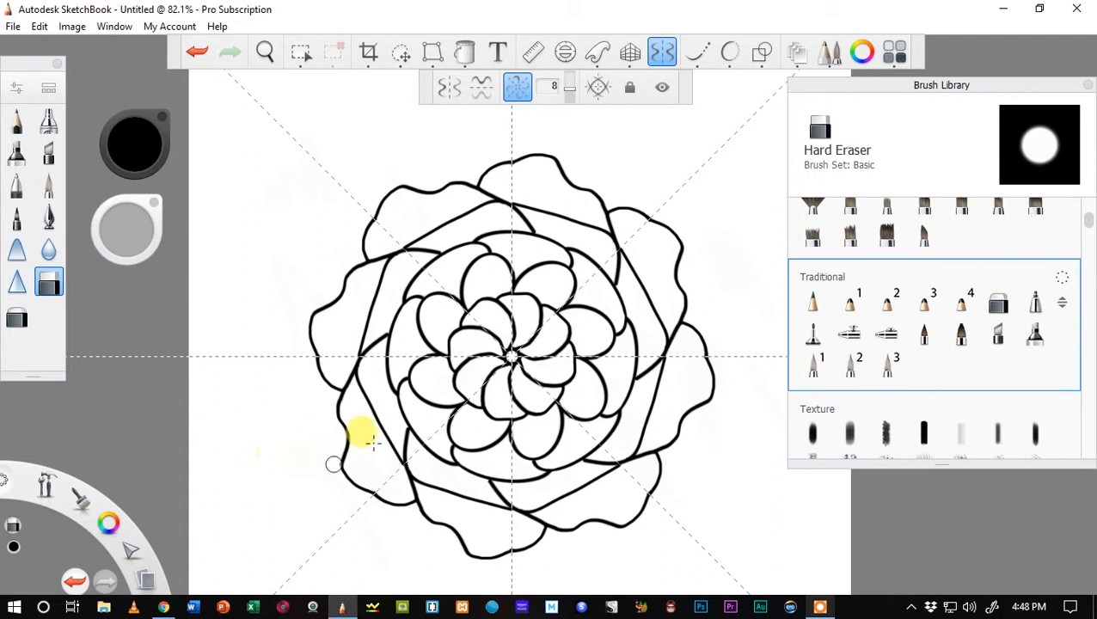
scroll(477, 381, "up", 4)
scroll(477, 381, "up", 1)
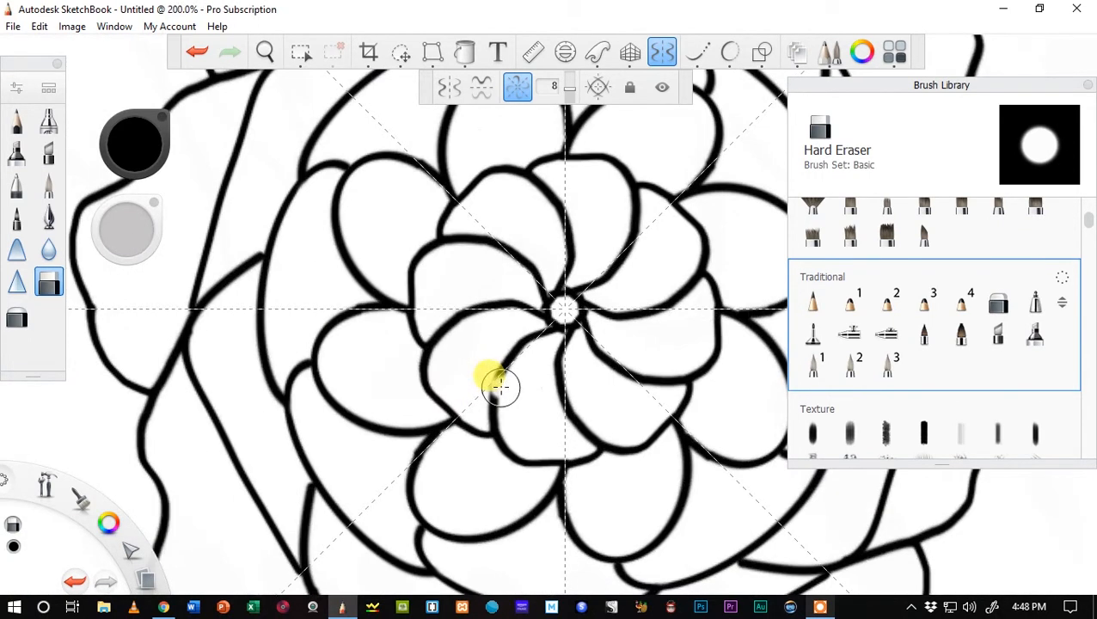
scroll(365, 360, "down", 2)
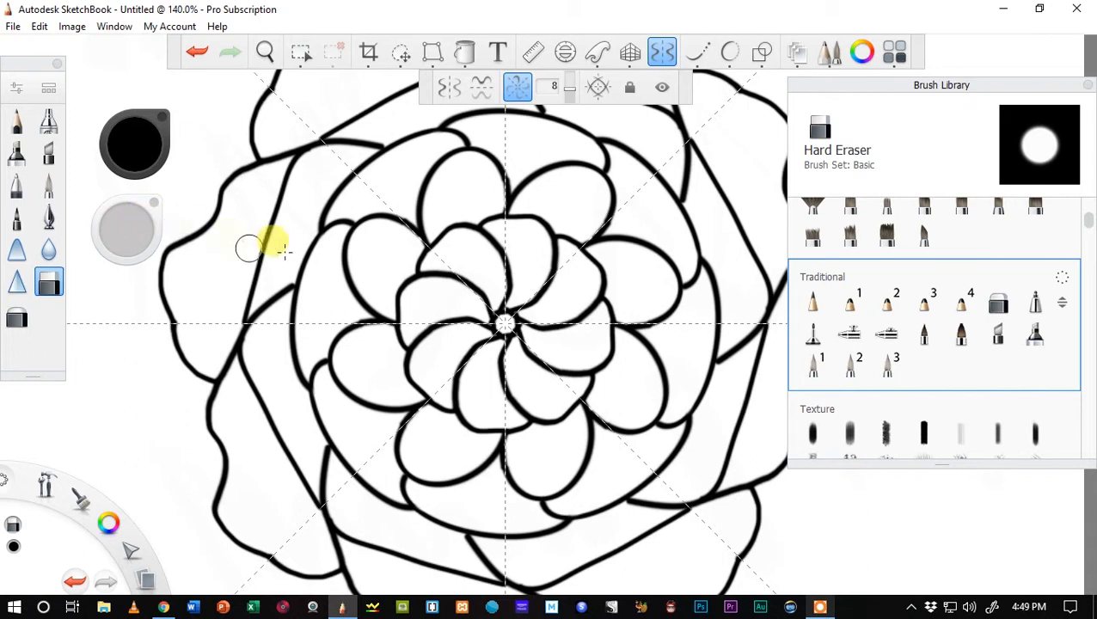
- Select the Traditional Medium Brush and extend the outer border's line ends to close the gaps against the ring of arcs
left_click(922, 339)
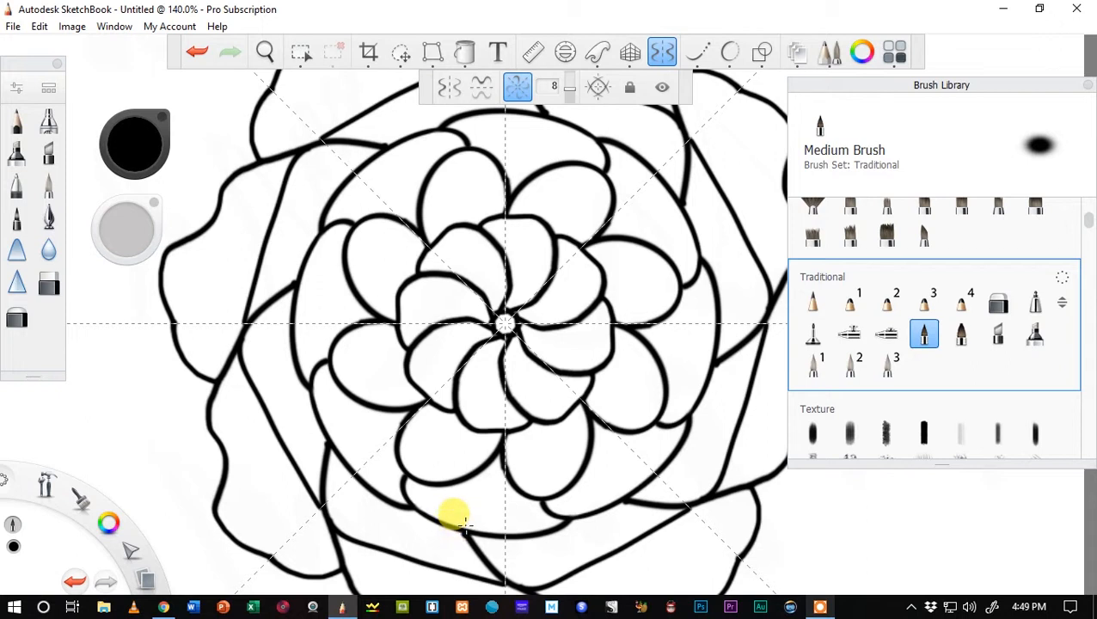
scroll(455, 503, "up", 1)
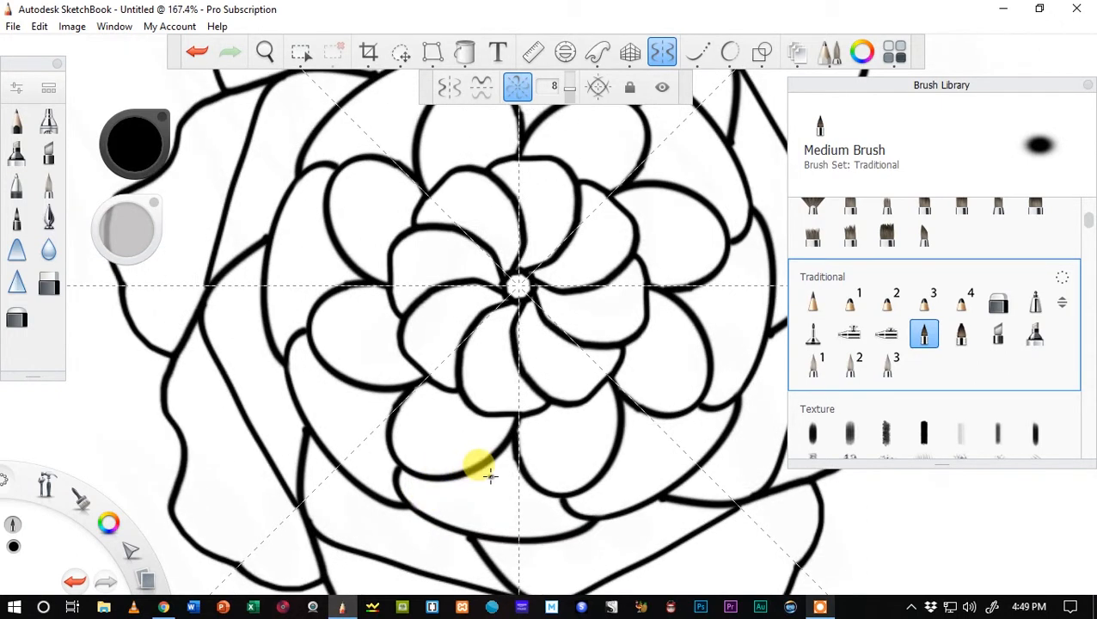
scroll(554, 447, "down", 2)
scroll(554, 443, "down", 1)
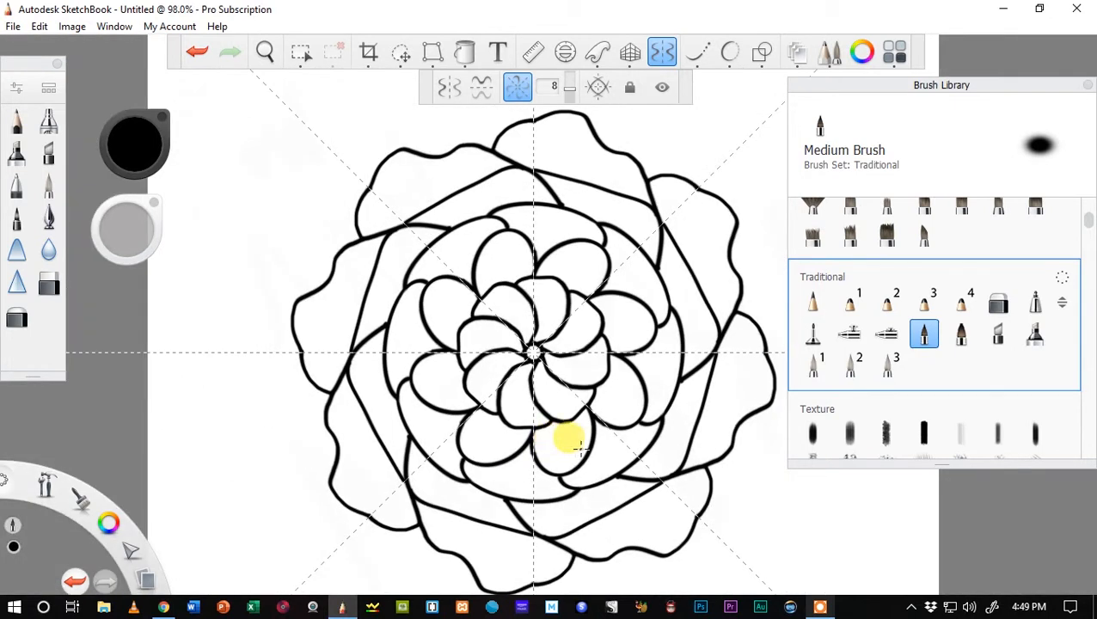
scroll(568, 442, "down", 1)
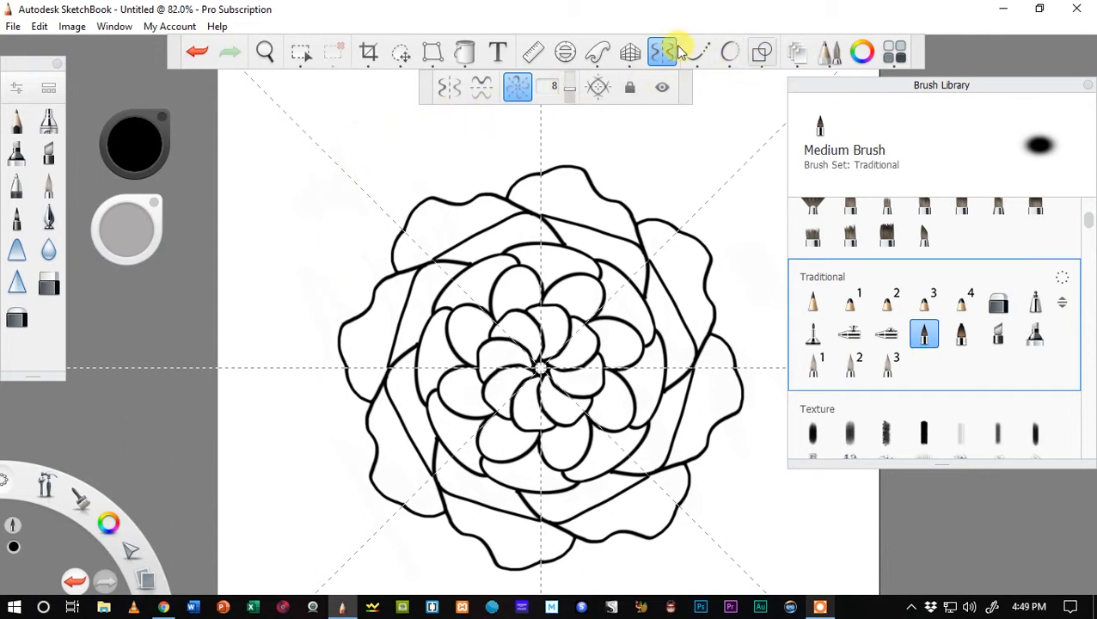
- Switch to solid Flood Fill with a golden yellow color, and expand the Color Editor to show its swatches
left_click(466, 54)
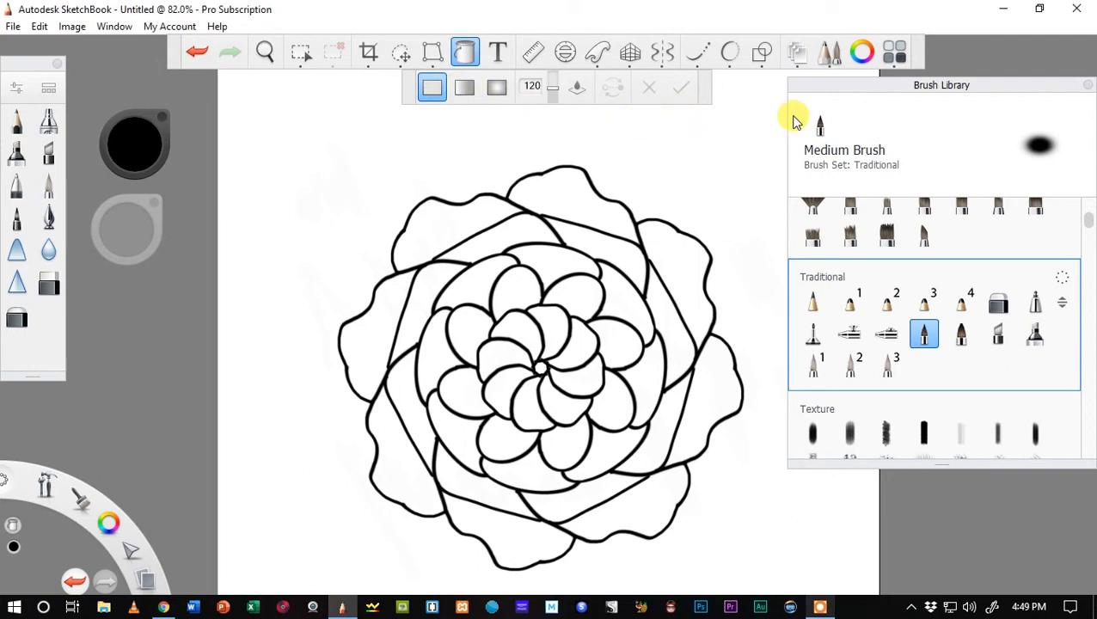
left_click(862, 52)
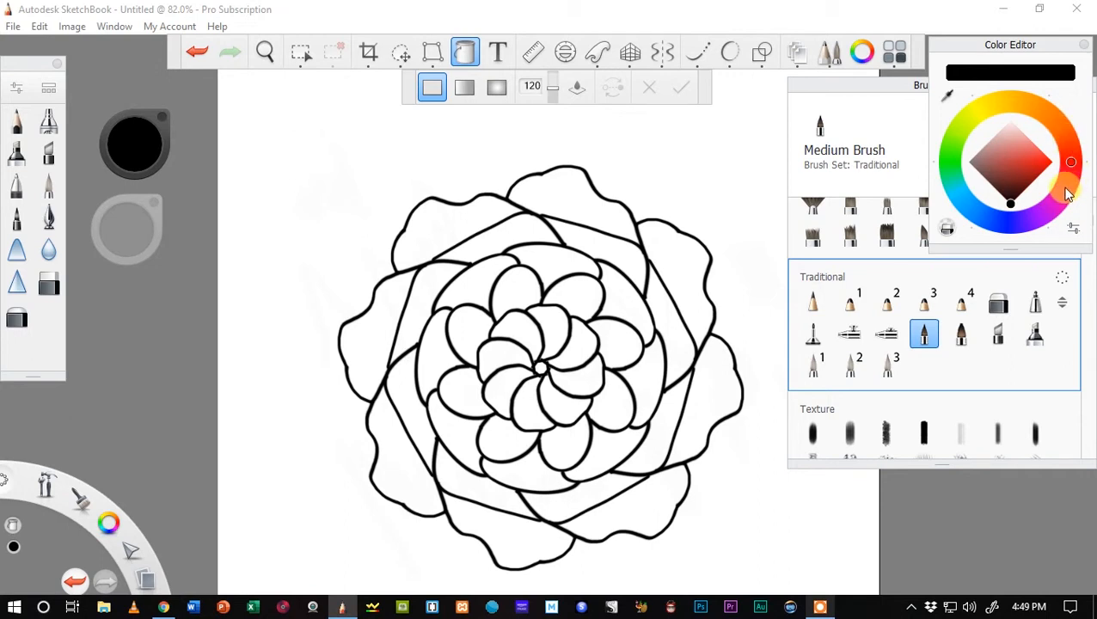
mouse_move(1070, 162)
left_mouse_down()
mouse_move(1055, 122)
mouse_move(1019, 110)
left_mouse_up()
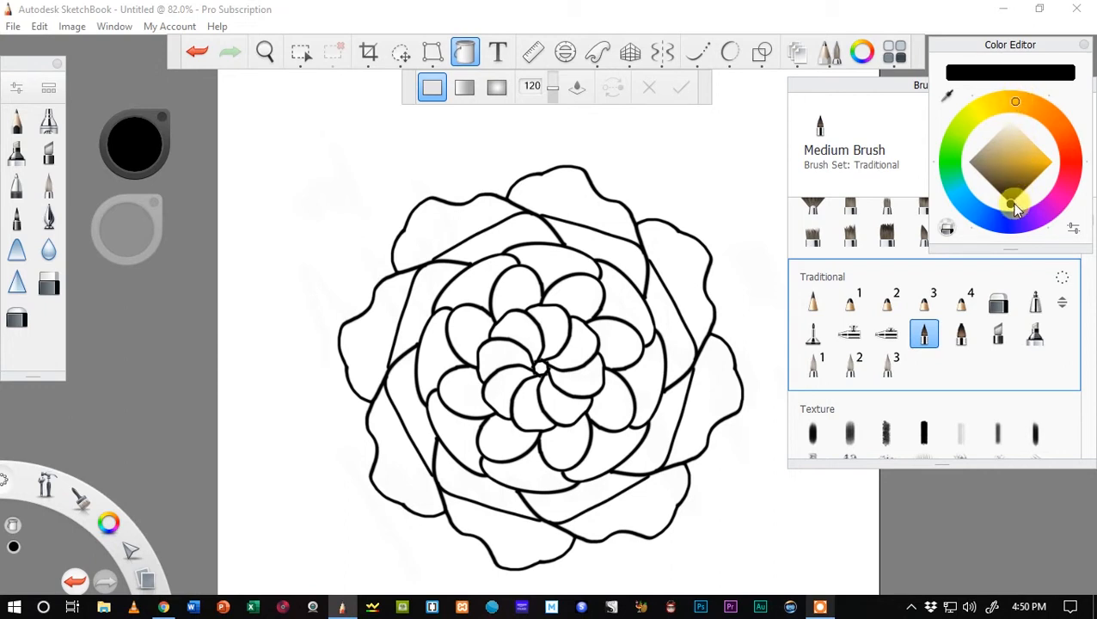
mouse_move(1014, 208)
left_mouse_down()
mouse_move(1016, 179)
mouse_move(1047, 165)
mouse_move(1030, 142)
mouse_move(1042, 155)
left_mouse_up()
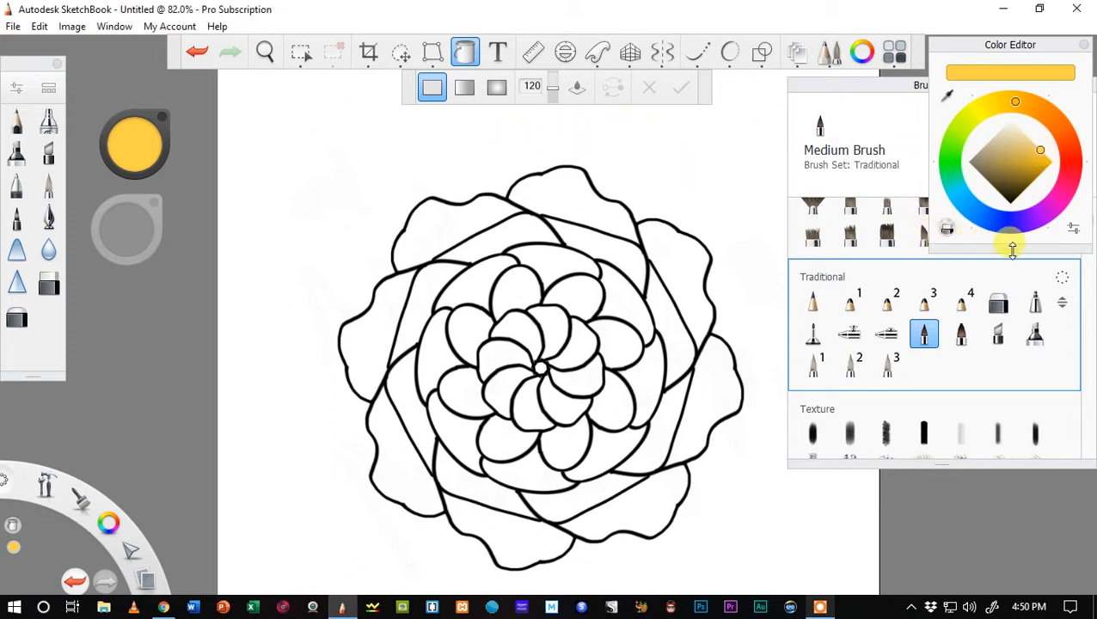
left_click_drag(1009, 247, 1066, 421)
left_click(1081, 319)
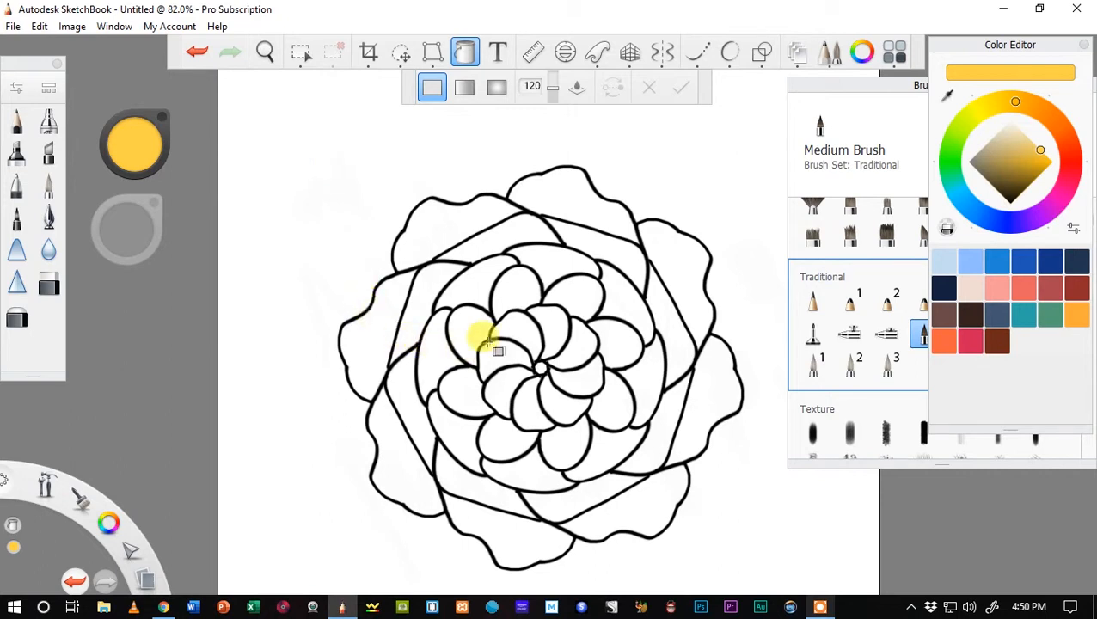
- Fill all eight petals of the central swirl with golden yellow
left_click(510, 325)
left_click(554, 329)
left_click(575, 344)
left_click(574, 375)
left_click(563, 406)
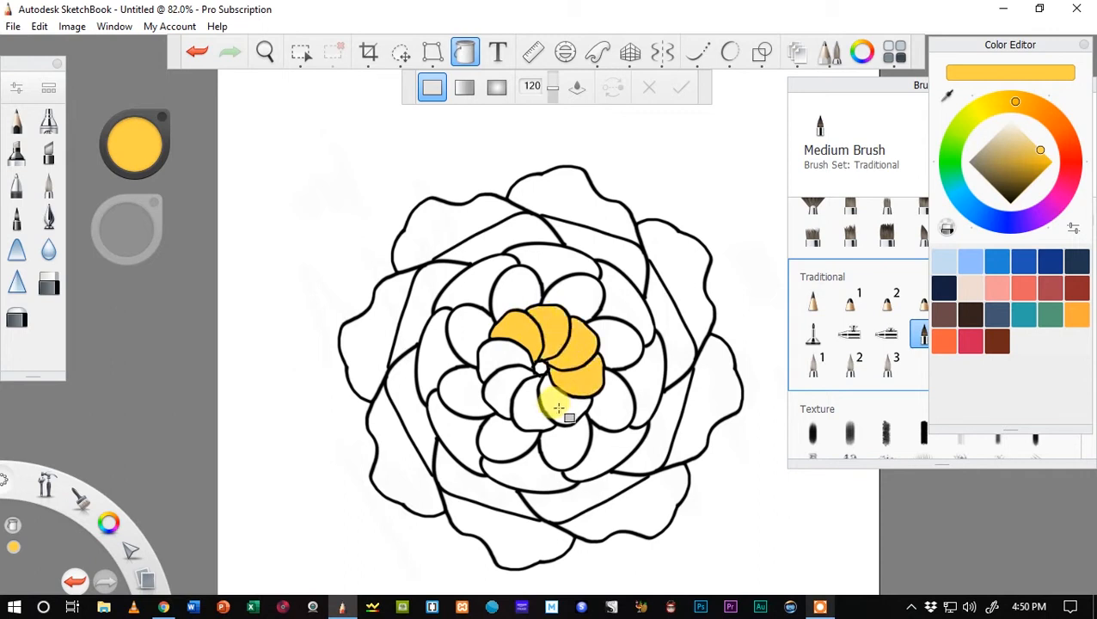
left_click(527, 417)
left_click(499, 389)
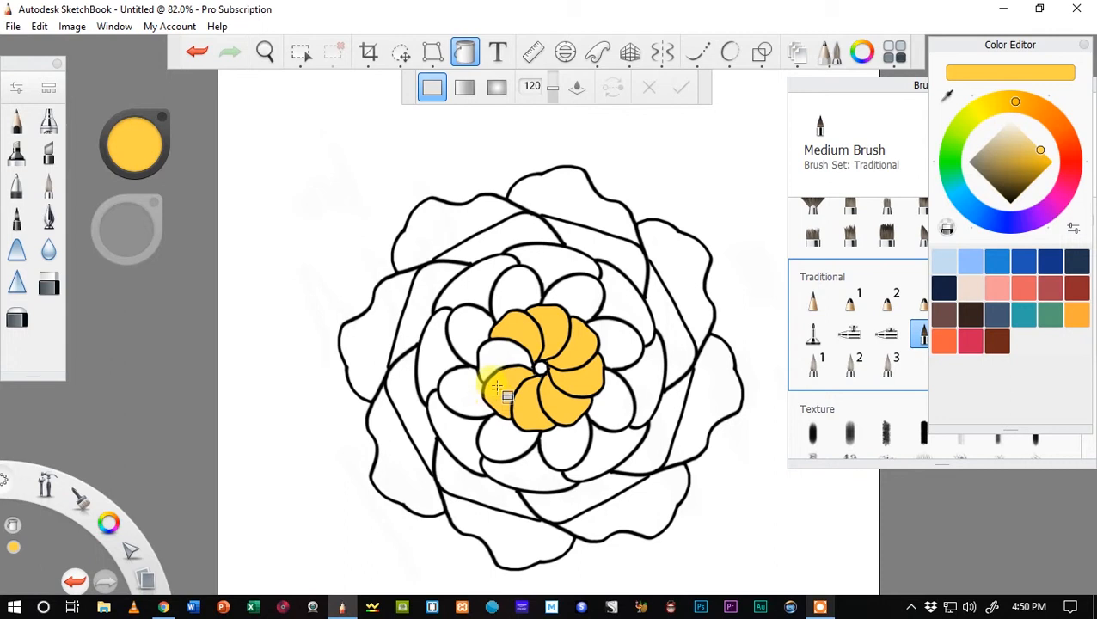
left_click(485, 362)
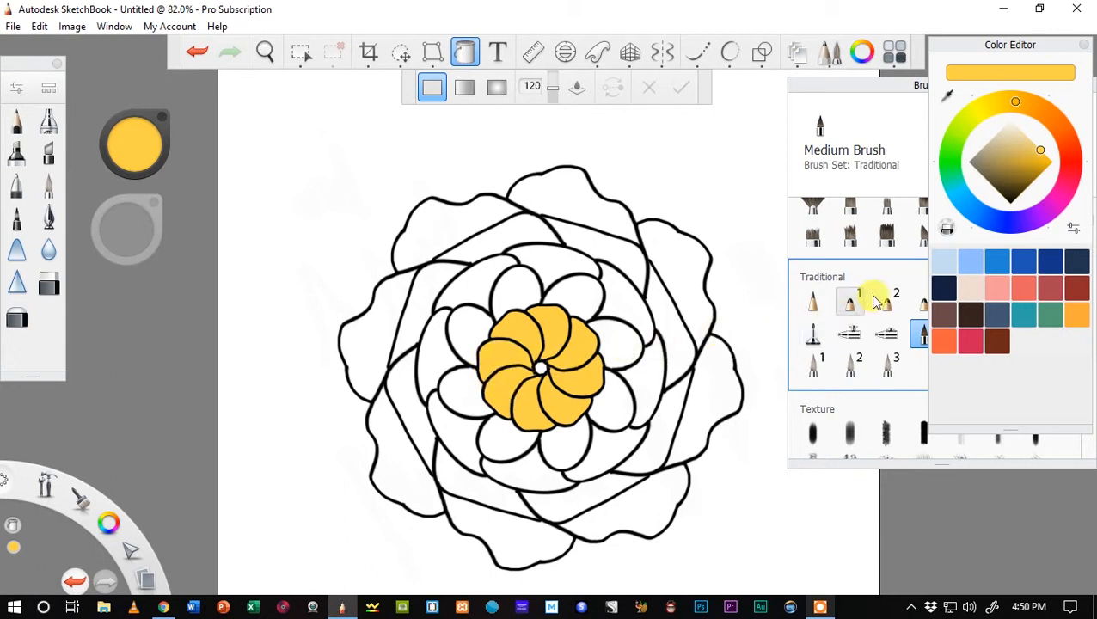
- Shift the color to a slightly more orange golden yellow and fill the eight rounded petals around the central swirl
left_click(1014, 102)
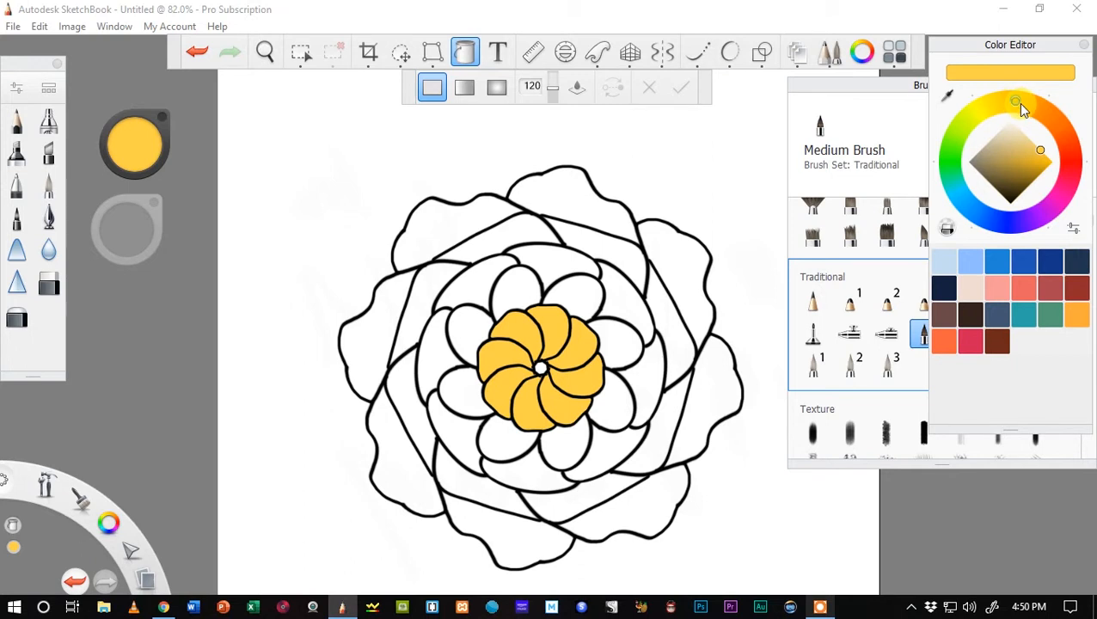
left_click(518, 277)
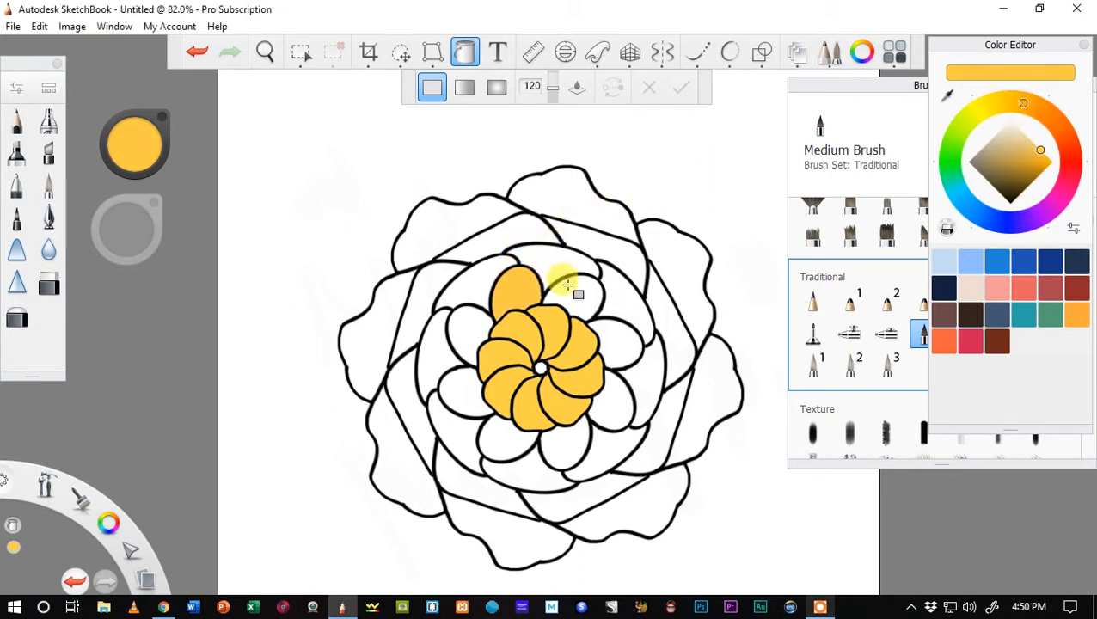
left_click(576, 293)
left_click(602, 338)
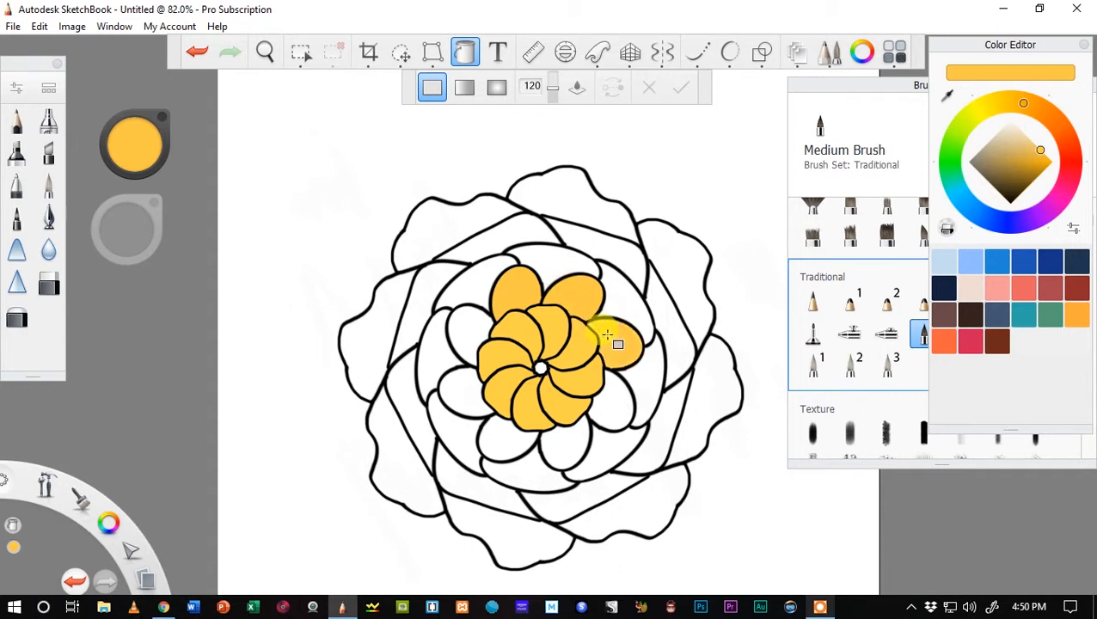
left_click(611, 401)
left_click(558, 452)
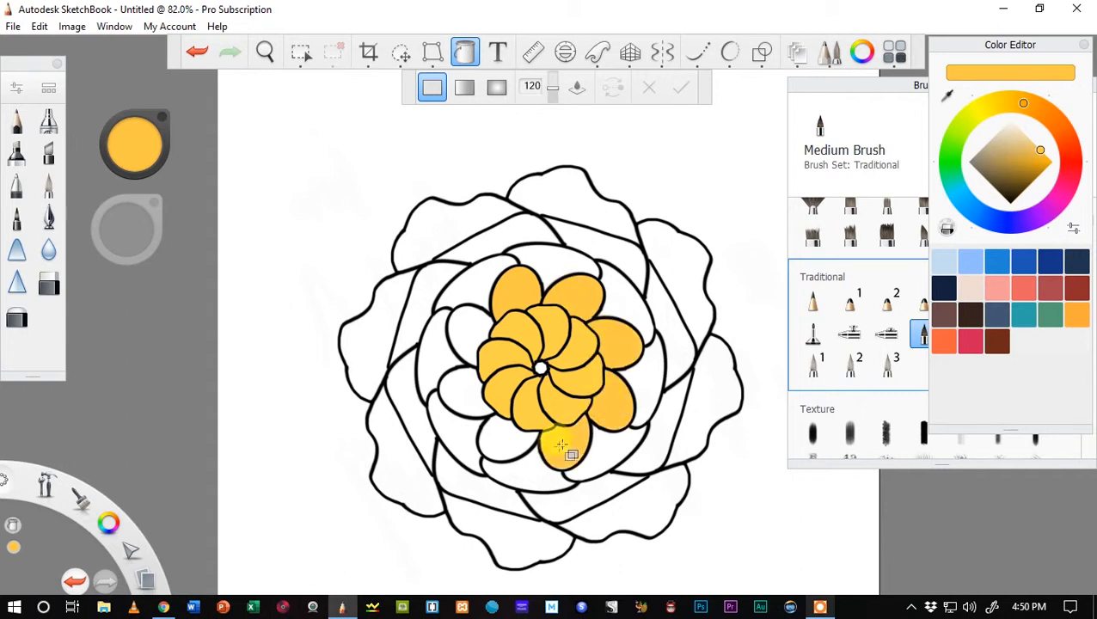
left_click(497, 438)
left_click(460, 406)
left_click(461, 342)
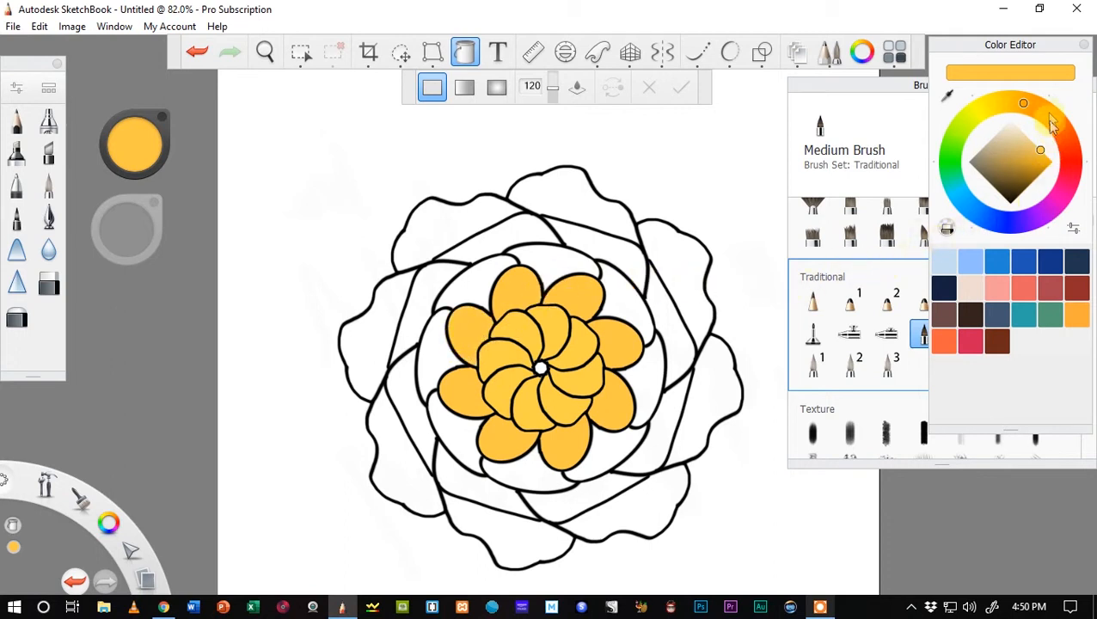
- Choose a more saturated yellow-orange and fill the ring of eight arcs behind the rounded petals
left_click(1032, 107)
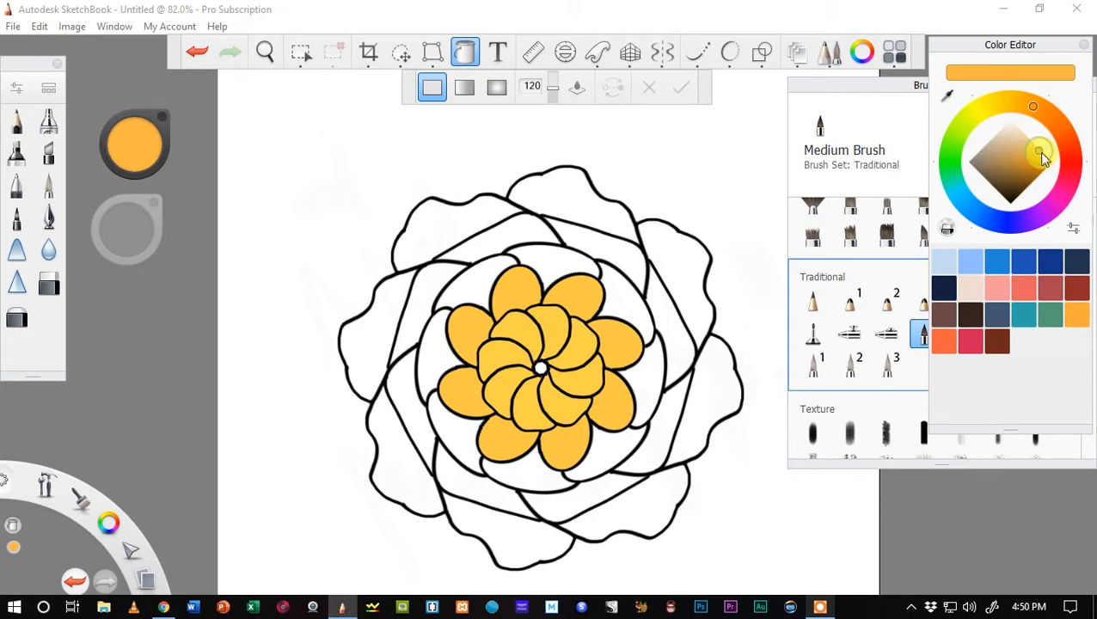
left_click(1044, 156)
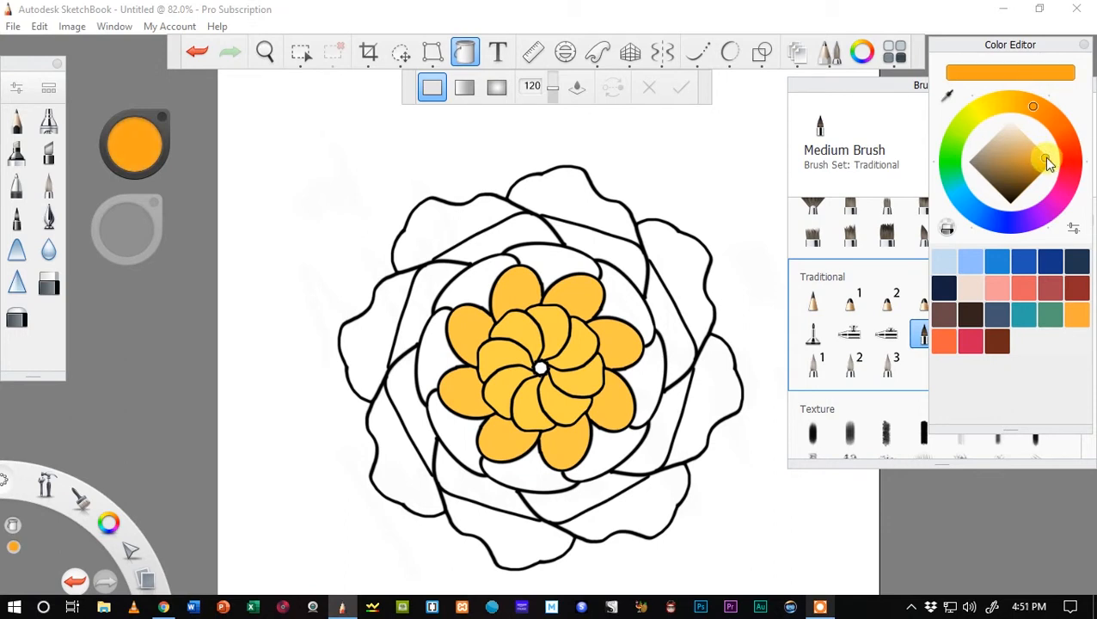
mouse_move(564, 241)
left_mouse_down()
mouse_move(552, 263)
mouse_move(617, 294)
mouse_move(620, 350)
mouse_move(645, 377)
mouse_move(602, 434)
mouse_move(611, 440)
mouse_move(519, 450)
mouse_move(513, 471)
mouse_move(466, 442)
mouse_move(416, 357)
mouse_move(456, 293)
mouse_move(488, 273)
left_mouse_up()
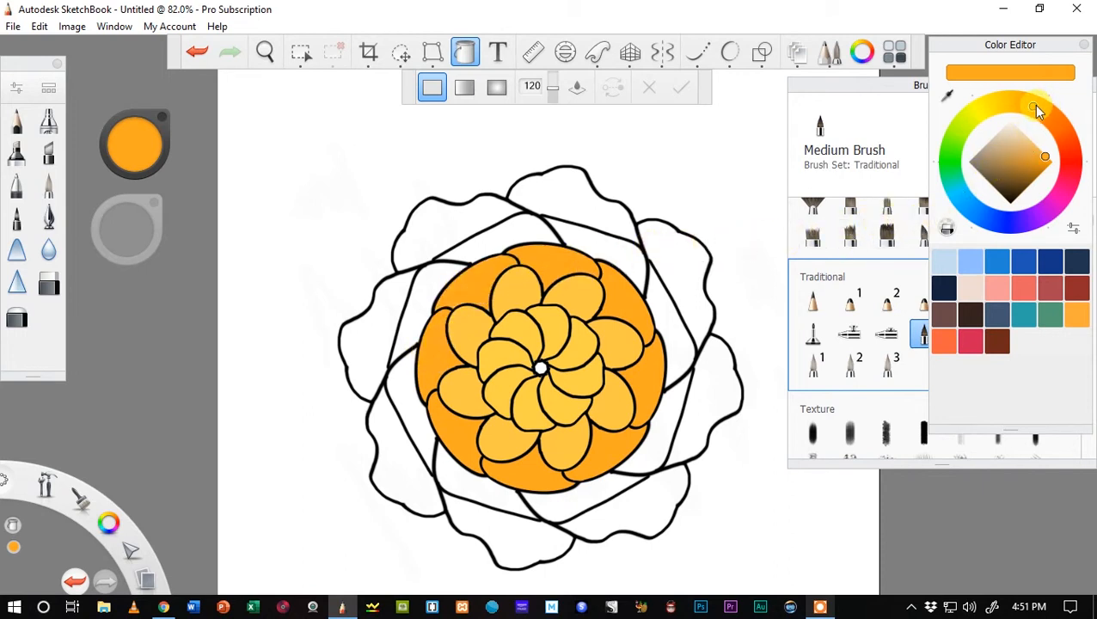
- Shift the hue to a medium orange and fill the eight angular segments surrounding the ring of arcs
left_click_drag(1040, 112, 1045, 115)
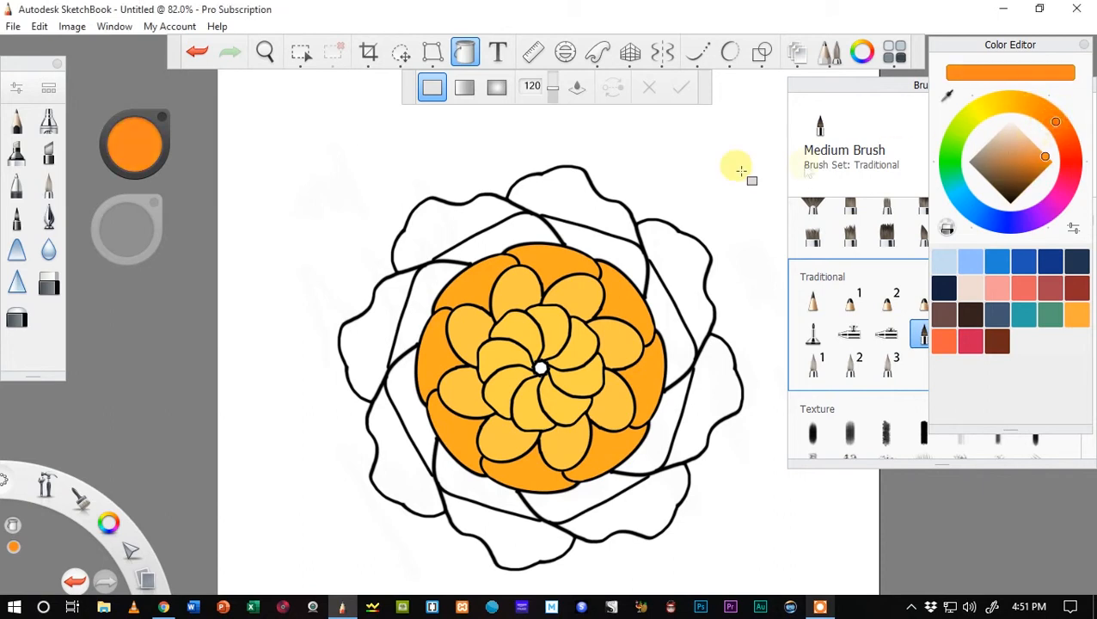
left_click(577, 234)
left_click(656, 306)
left_click(665, 417)
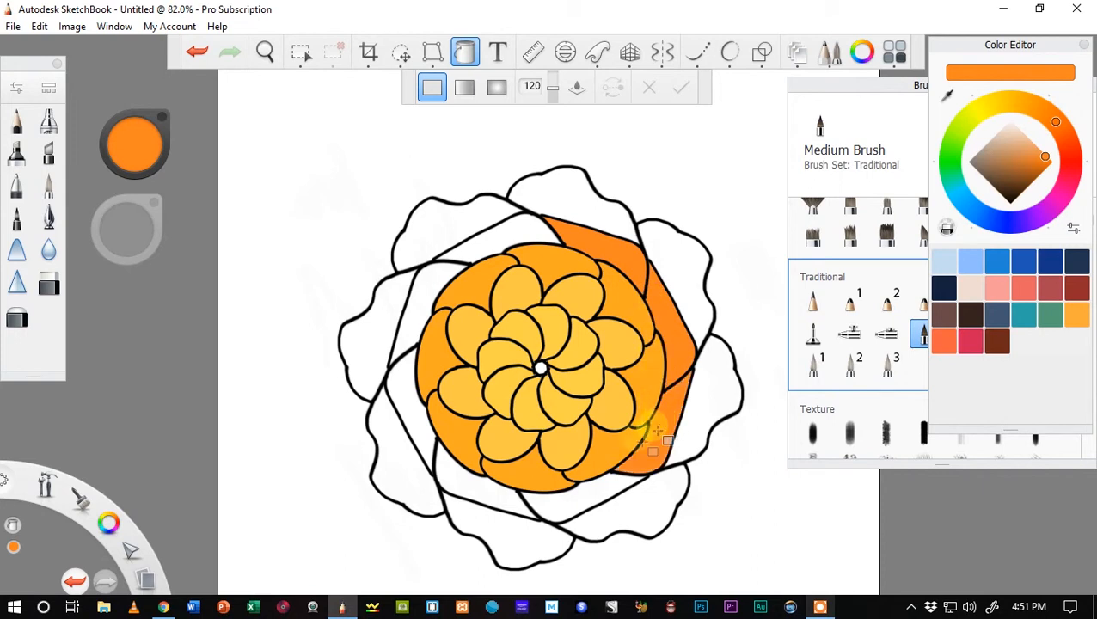
left_click(582, 497)
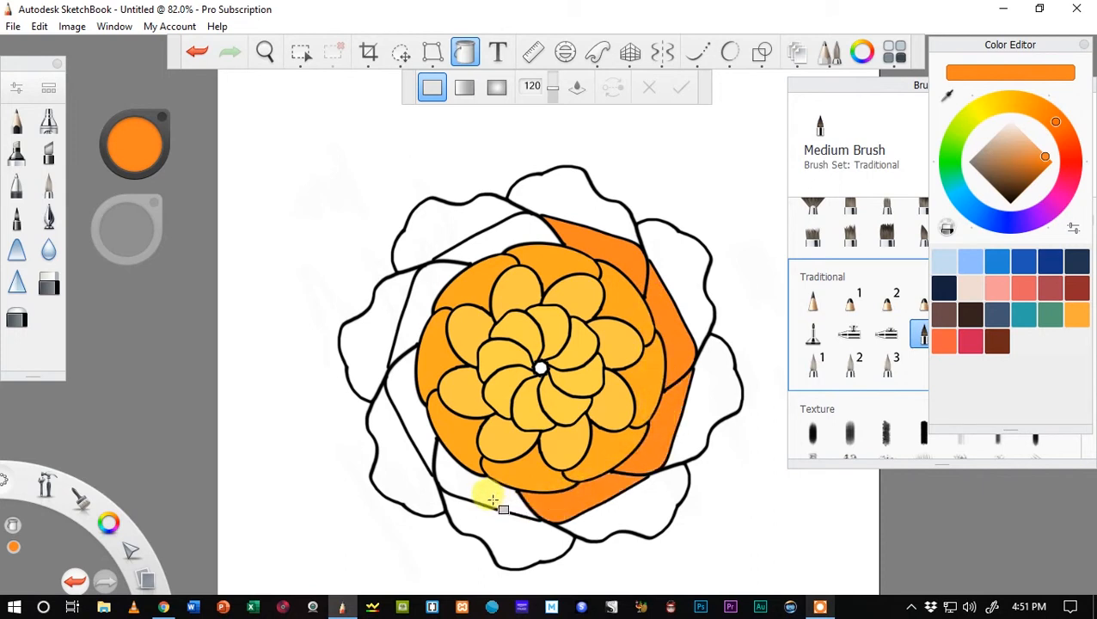
left_click(482, 494)
left_click(413, 425)
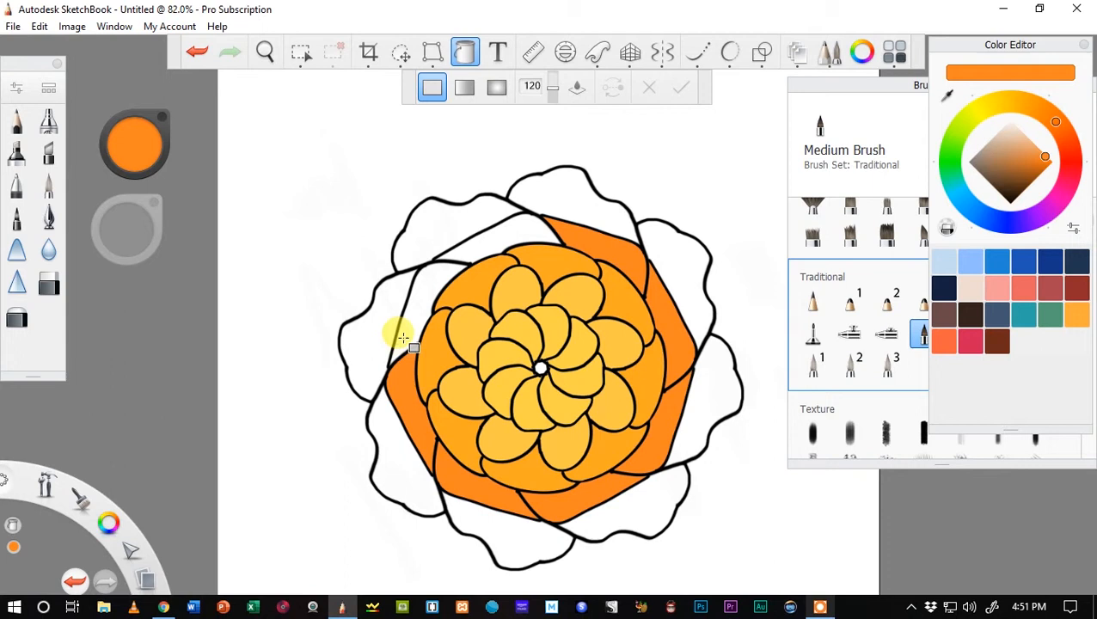
left_click(417, 309)
left_click(456, 246)
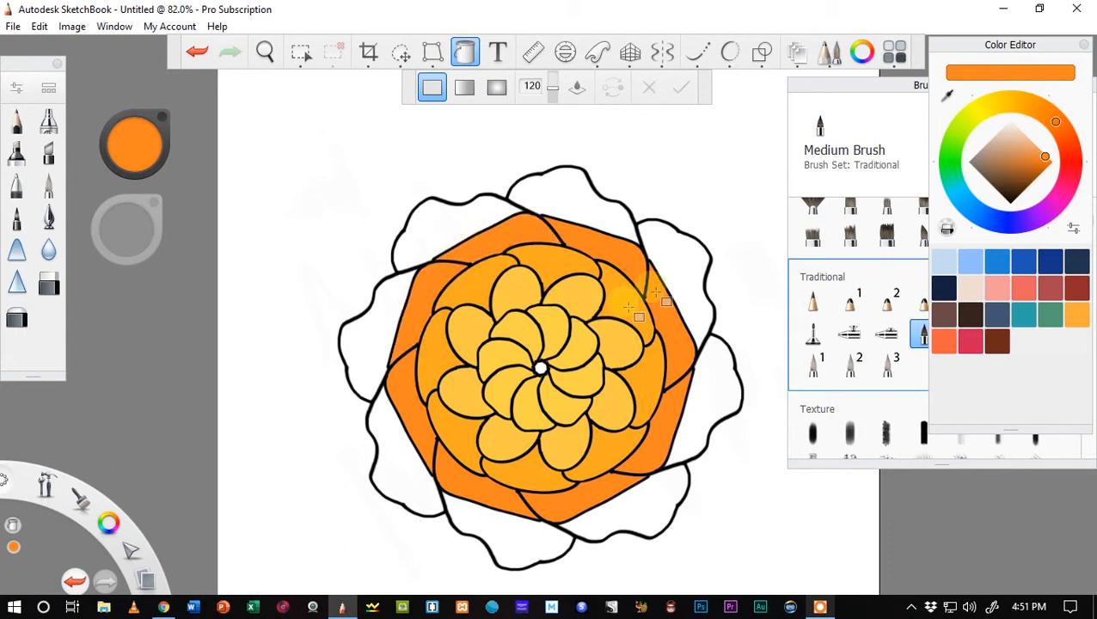
- Pick a deeper reddish orange and fill the eight wavy outer petals and the small circle at the flower's center
left_click(1063, 134)
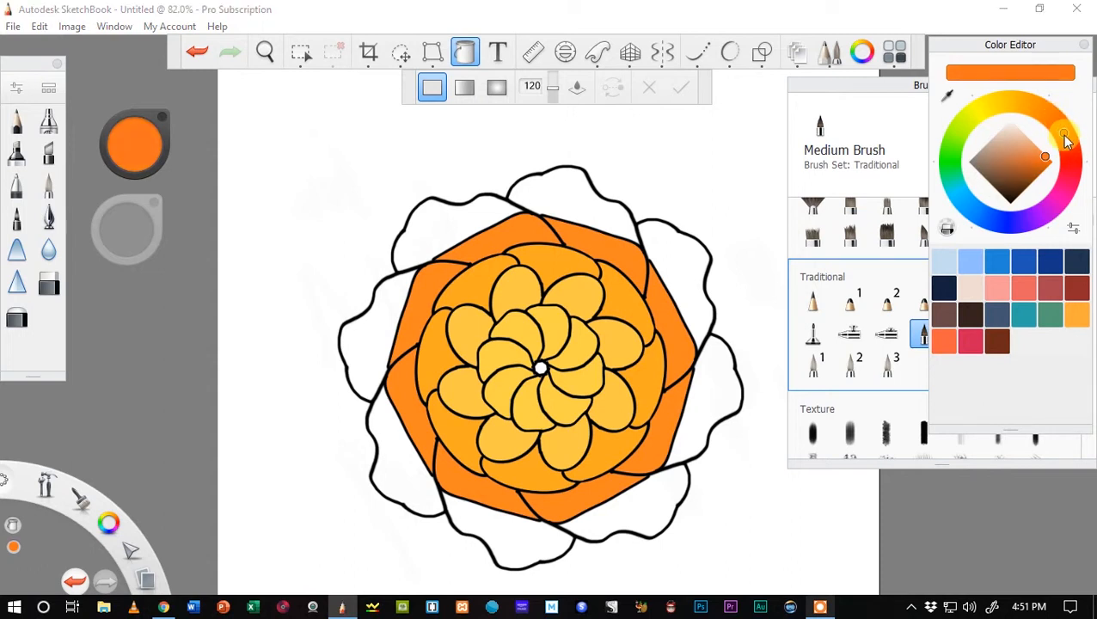
left_click(563, 180)
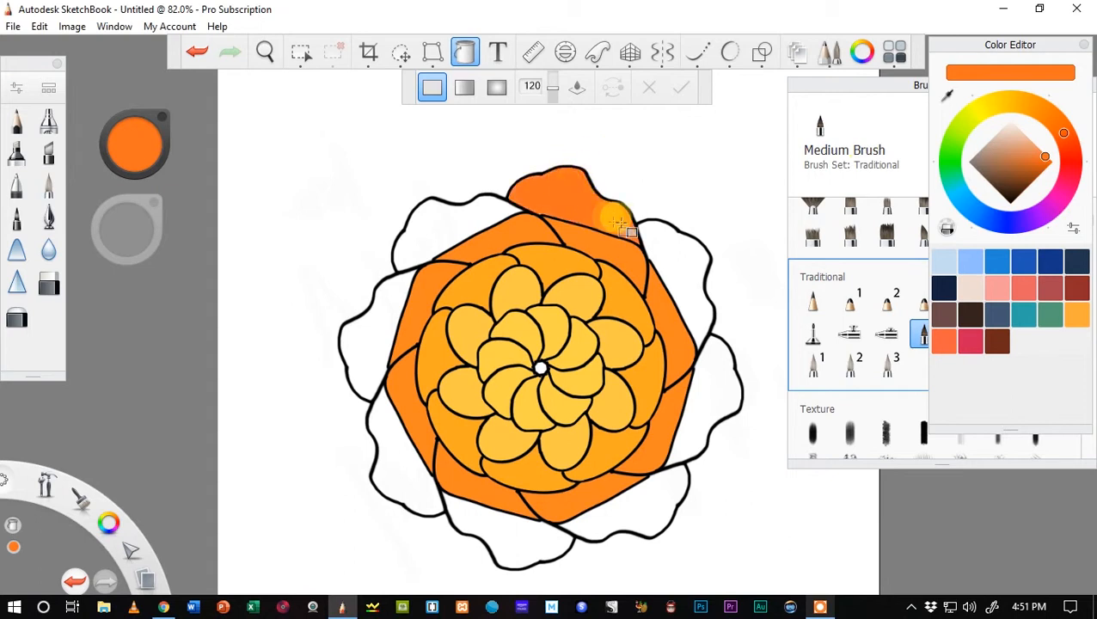
left_click(661, 245)
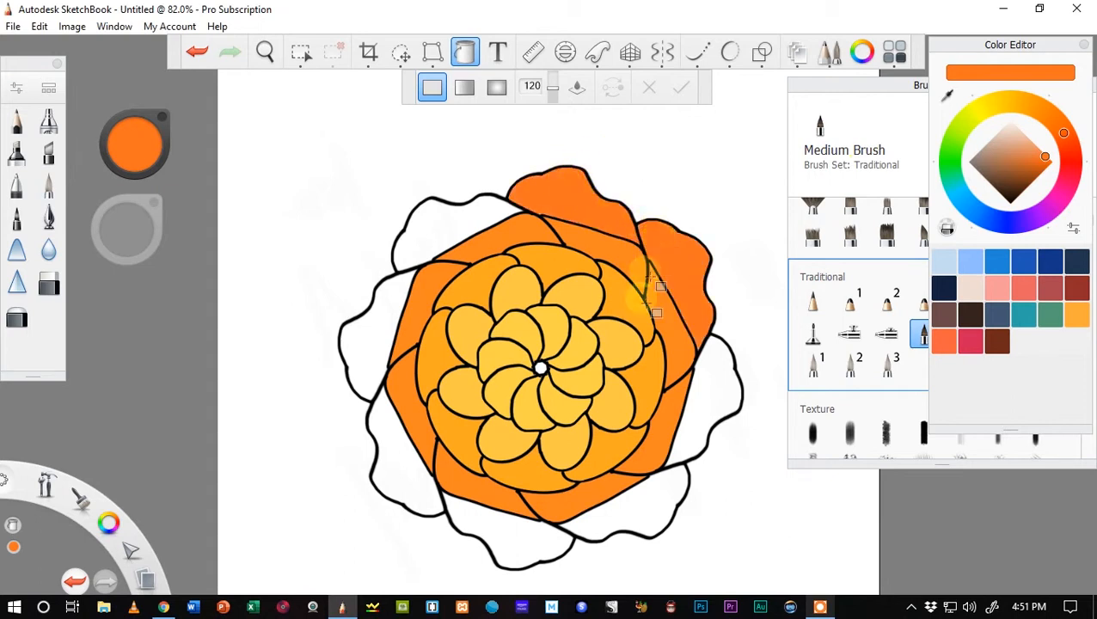
left_click(701, 378)
left_click(645, 483)
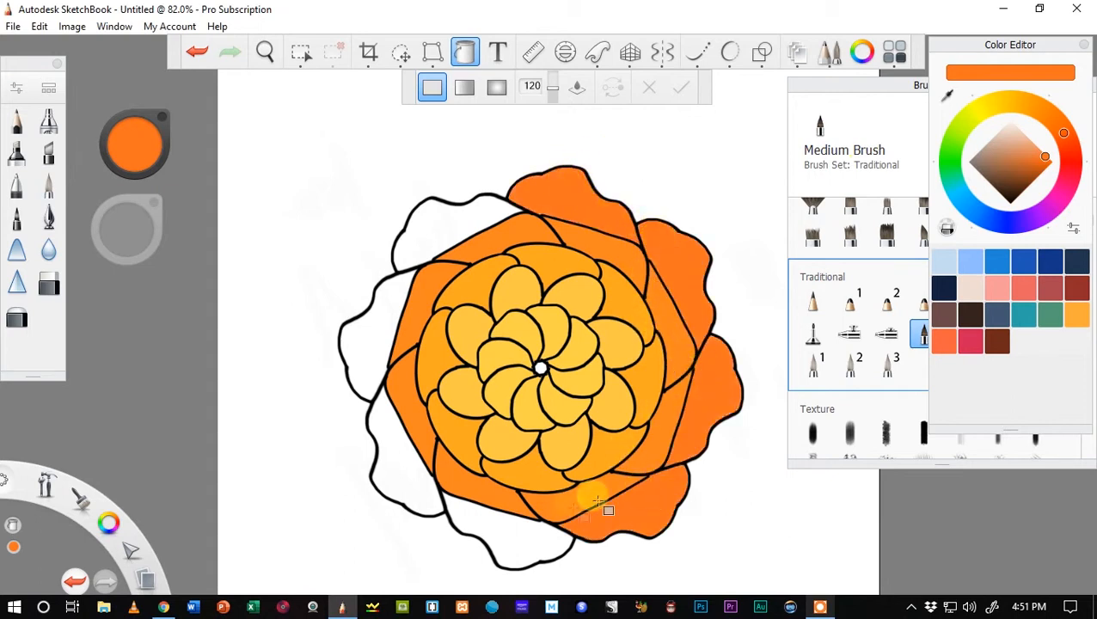
left_click(512, 533)
left_click(411, 495)
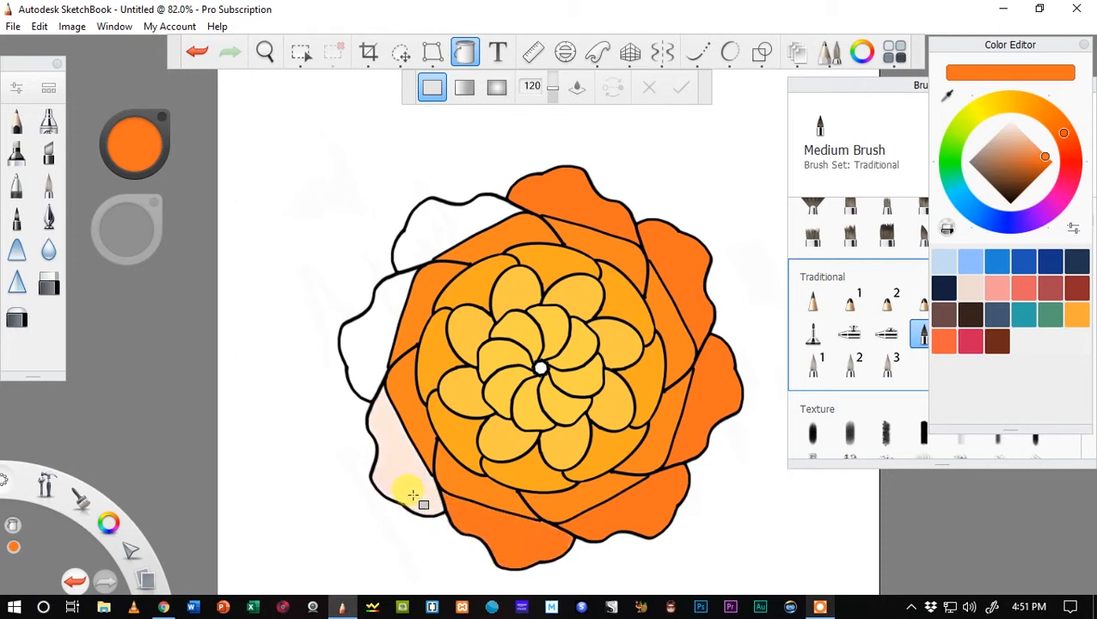
left_click(361, 375)
left_click(416, 247)
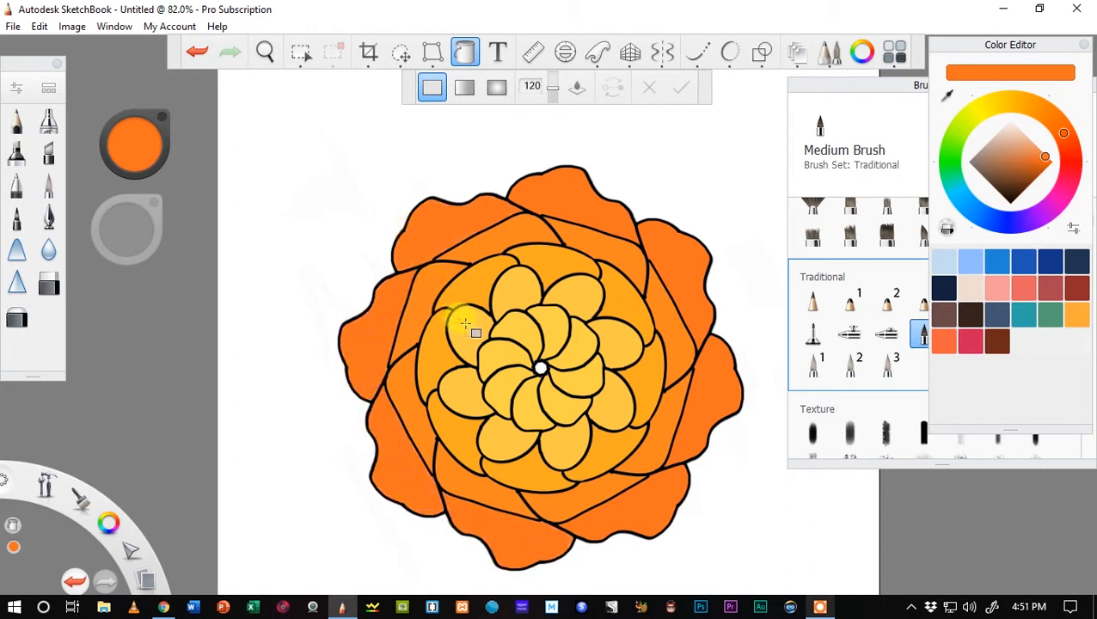
left_click(539, 368)
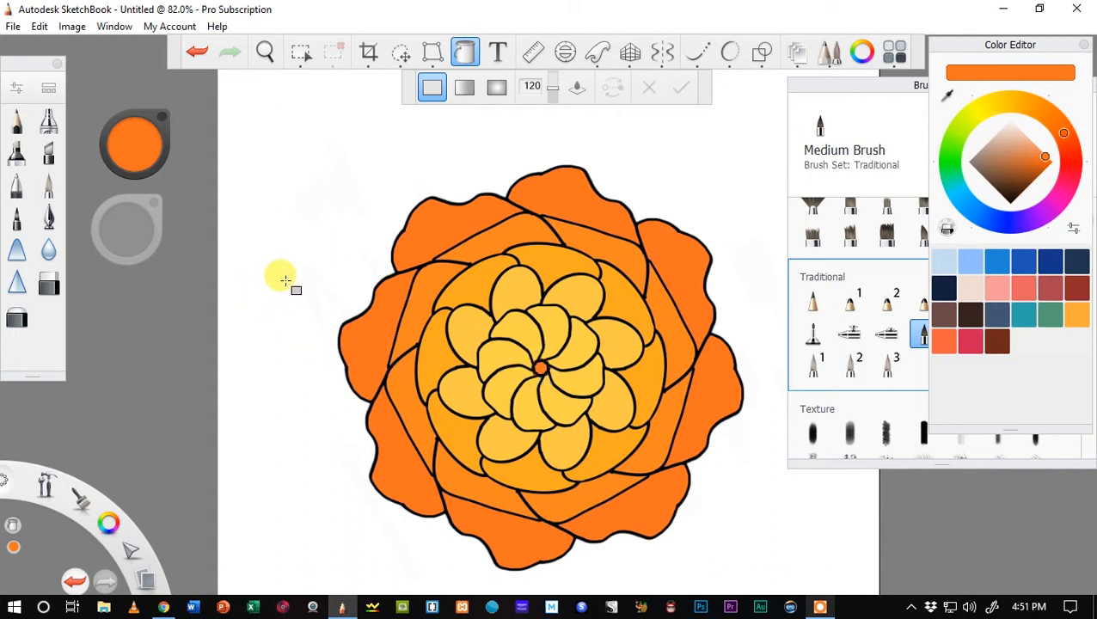
- Try filling the white background around the flower with a medium olive green, and undo that fill
scroll(362, 201, "down", 4)
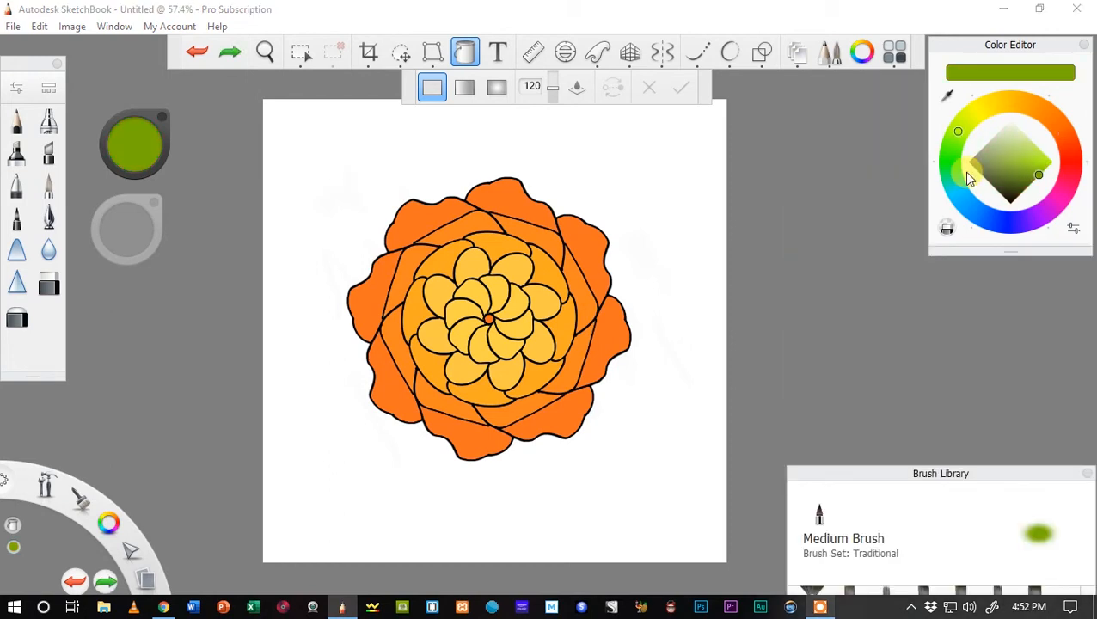
left_click(1032, 175)
left_click_drag(1034, 177, 1027, 178)
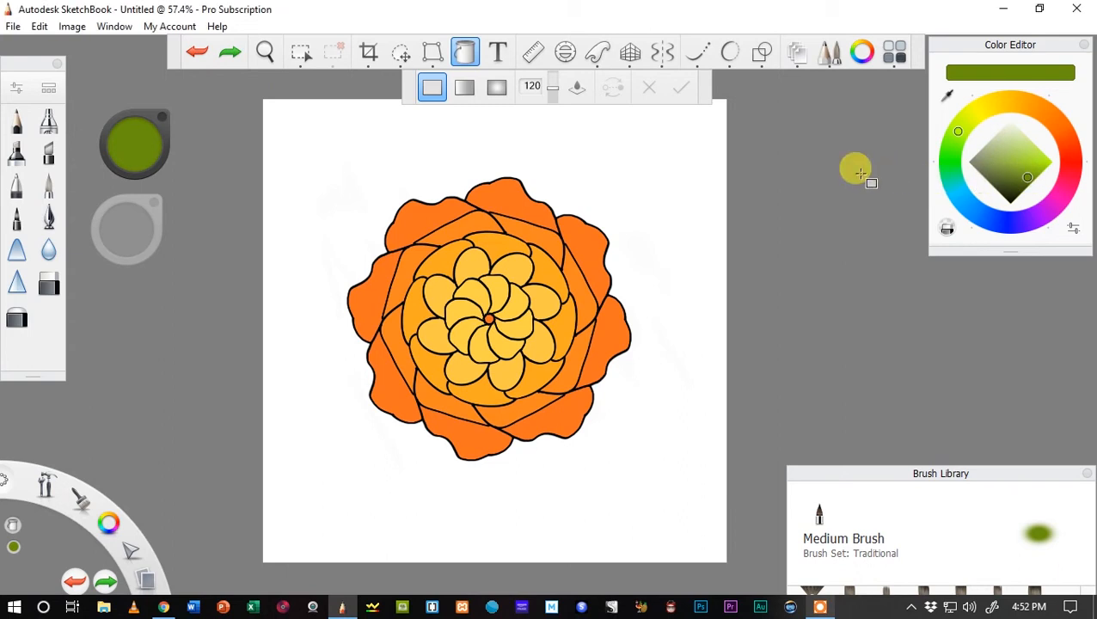
left_click(610, 151)
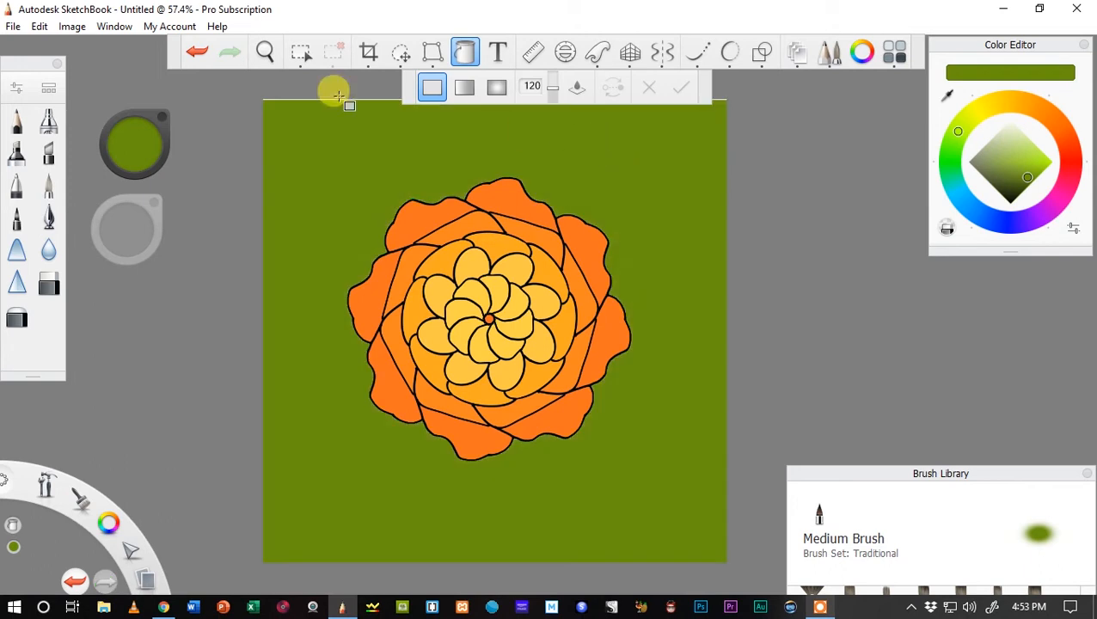
left_click(199, 53)
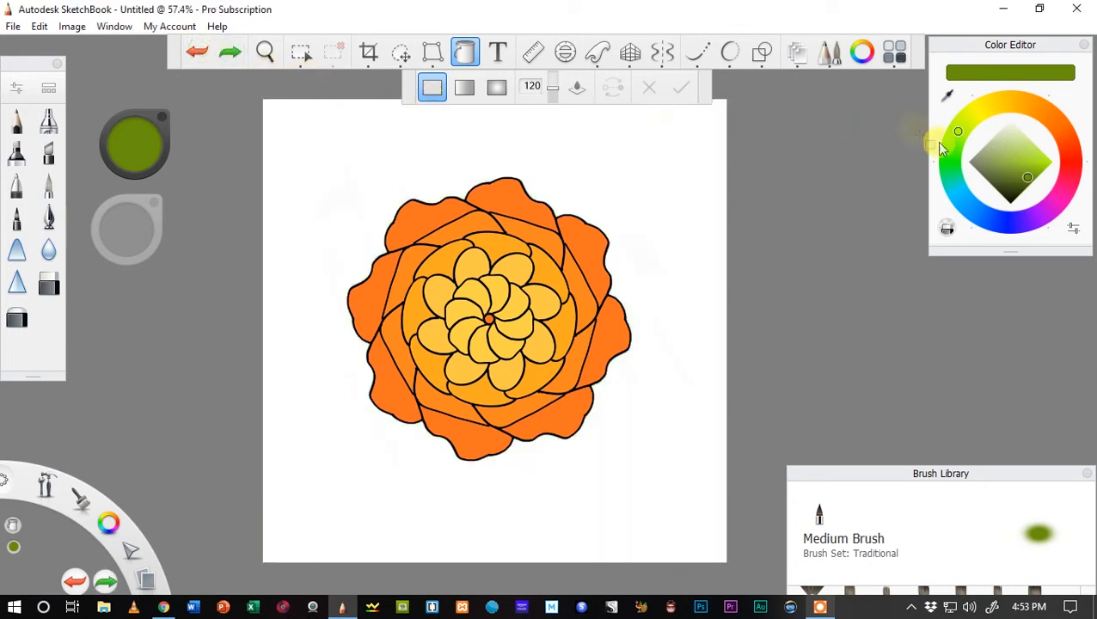
- Darken the green in stages and fill the background around the flower with a deep olive green
left_click_drag(1028, 179, 1024, 182)
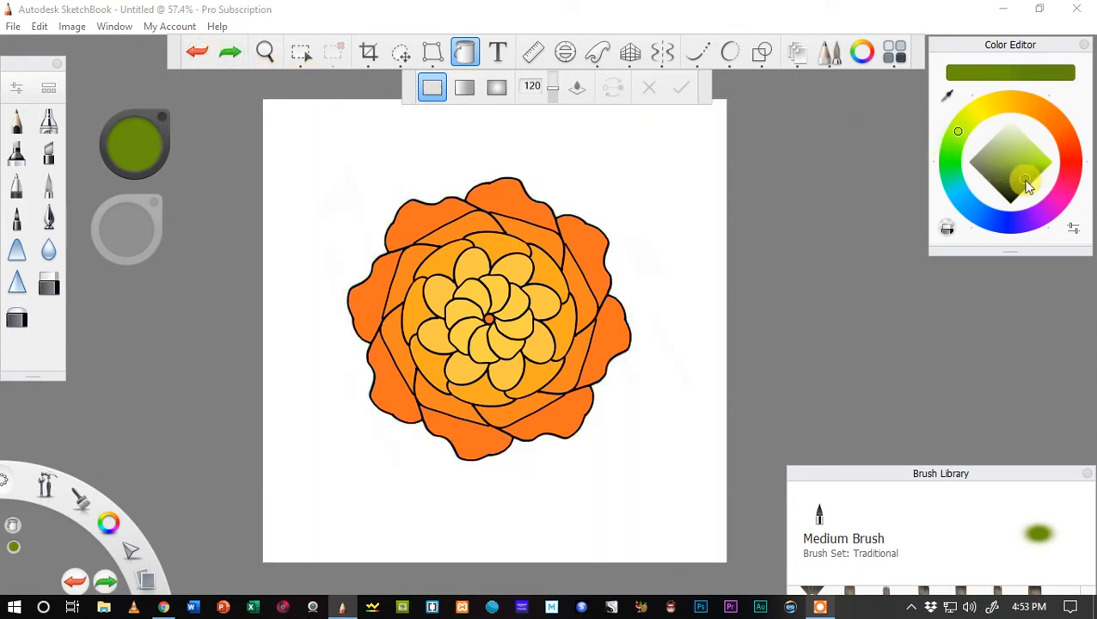
left_click(1023, 182)
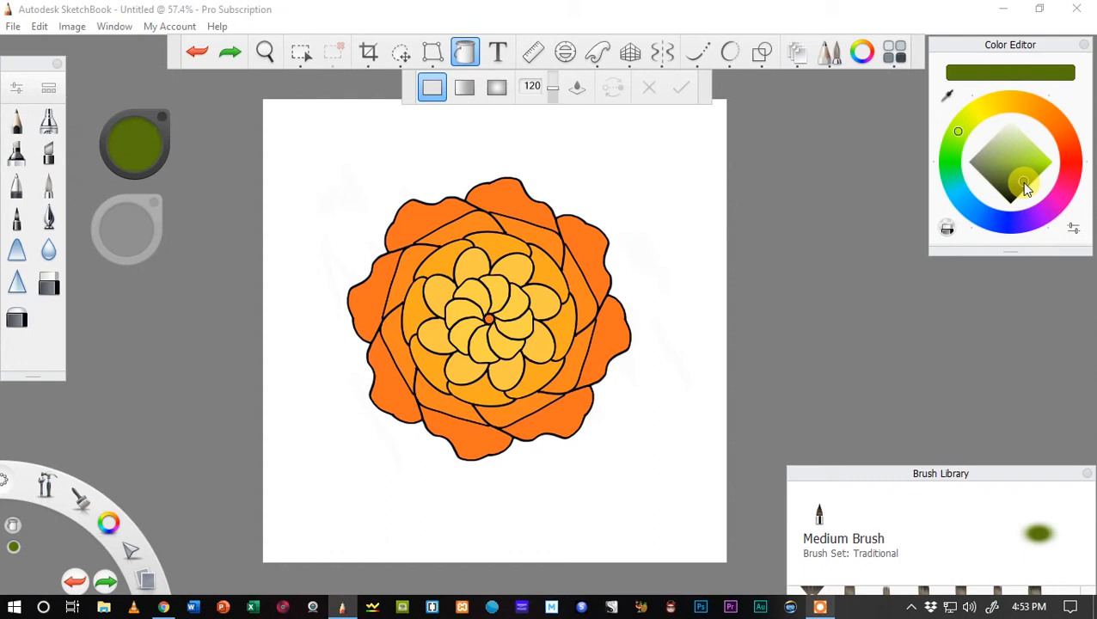
left_click(684, 158)
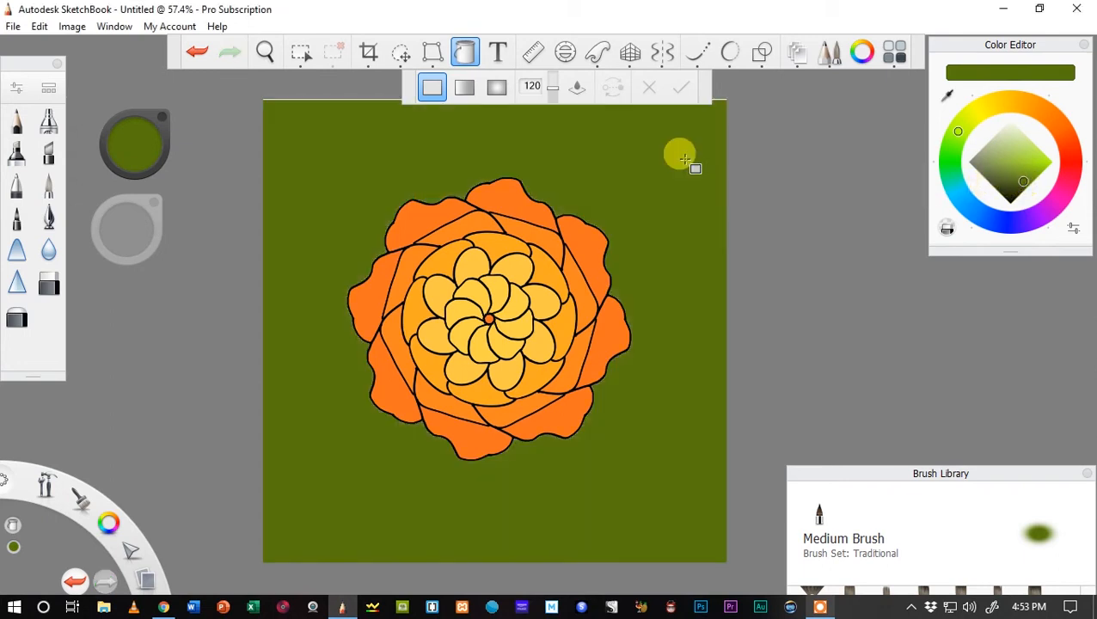
left_click(1020, 185)
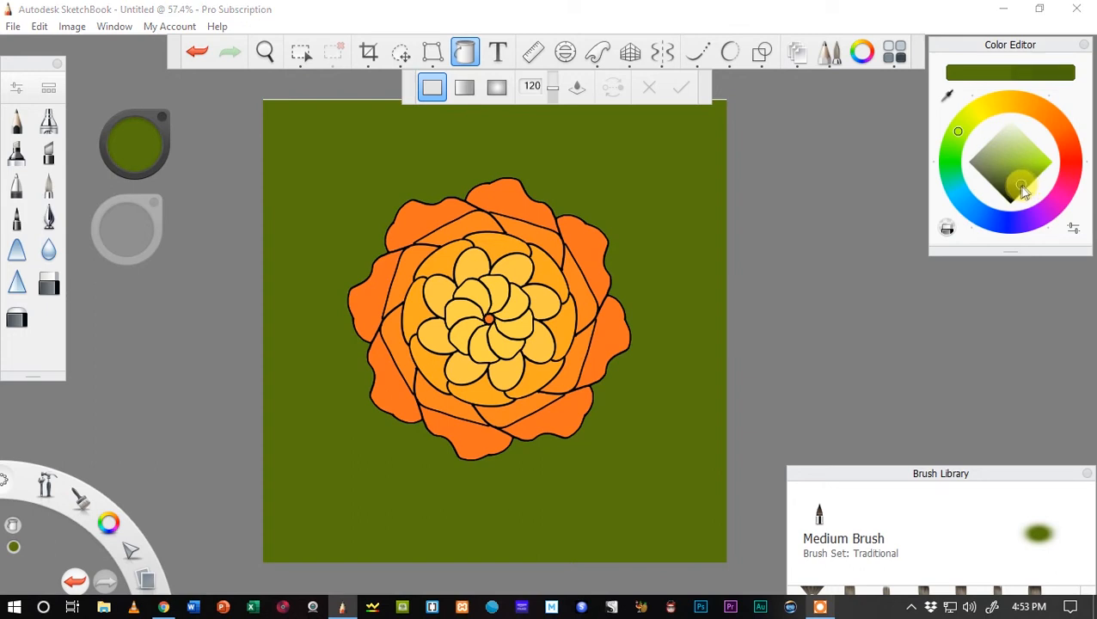
left_click(694, 168)
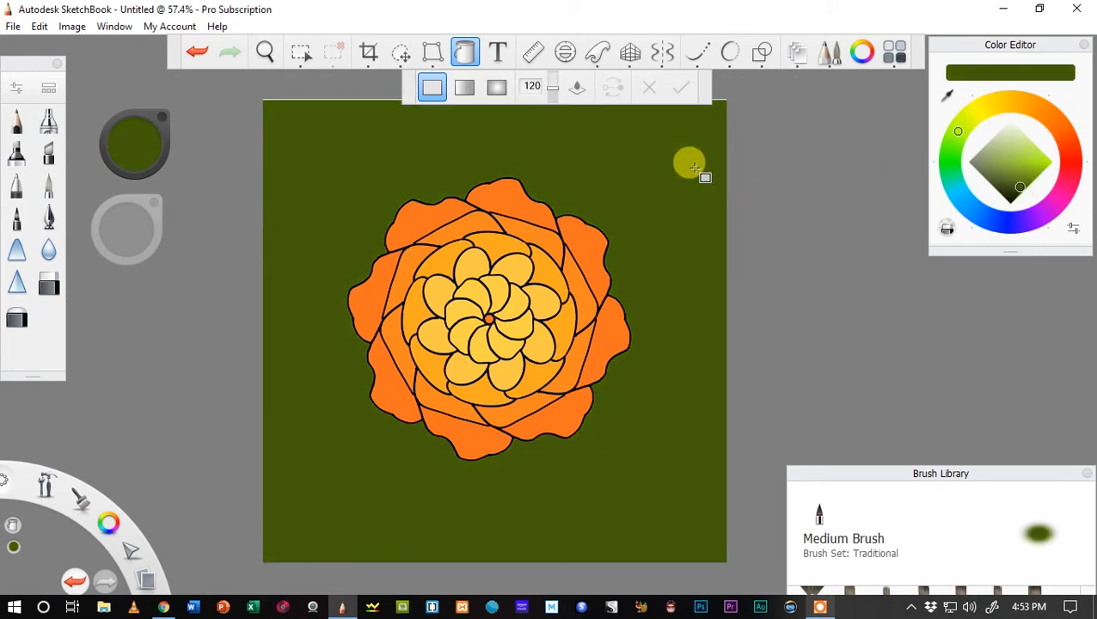